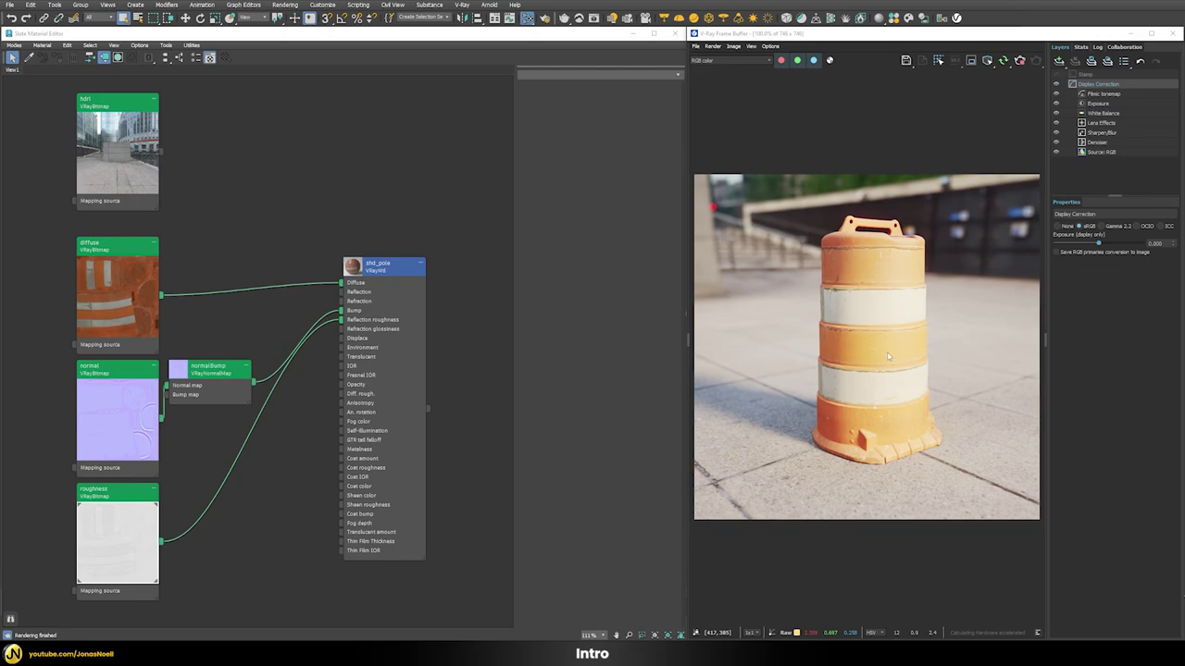
Review the available color management modes in the preferences, keep Gamma Workflow selected and dismiss the dialog
left_click(284, 5)
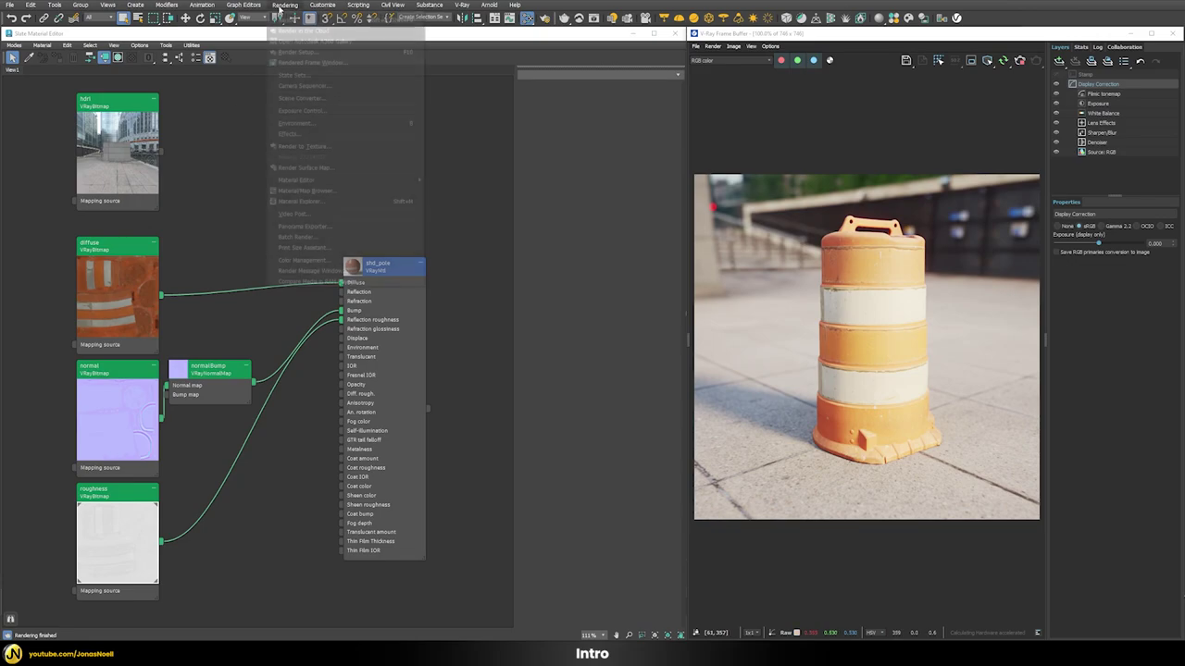
left_click(288, 261)
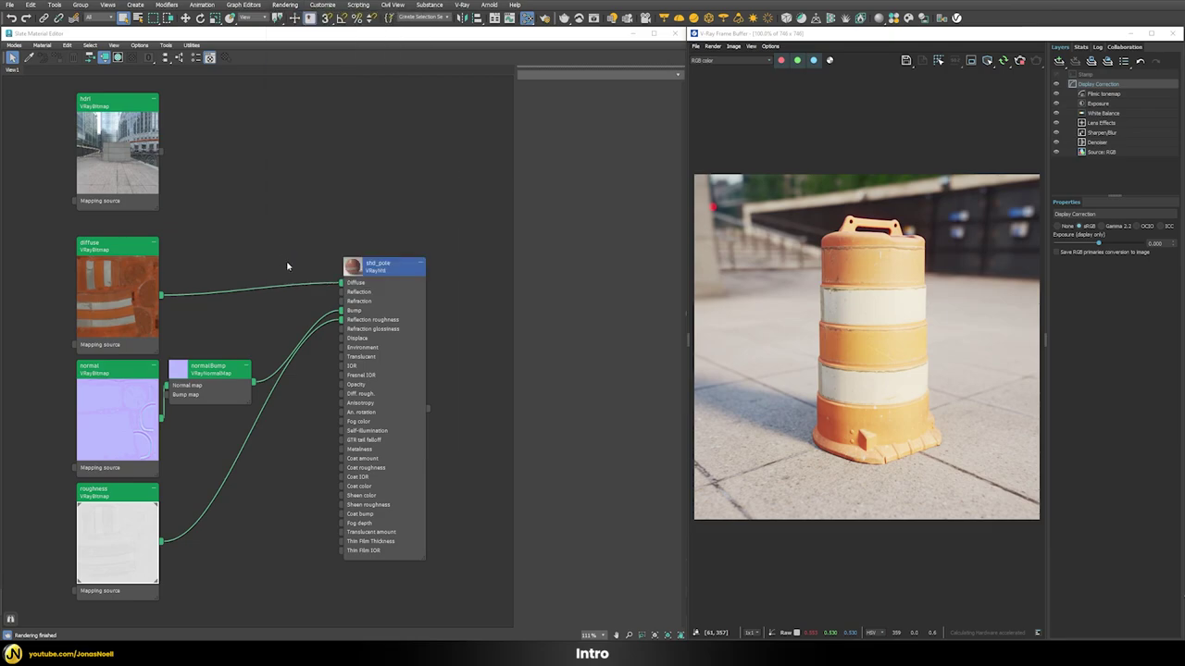
left_click(565, 226)
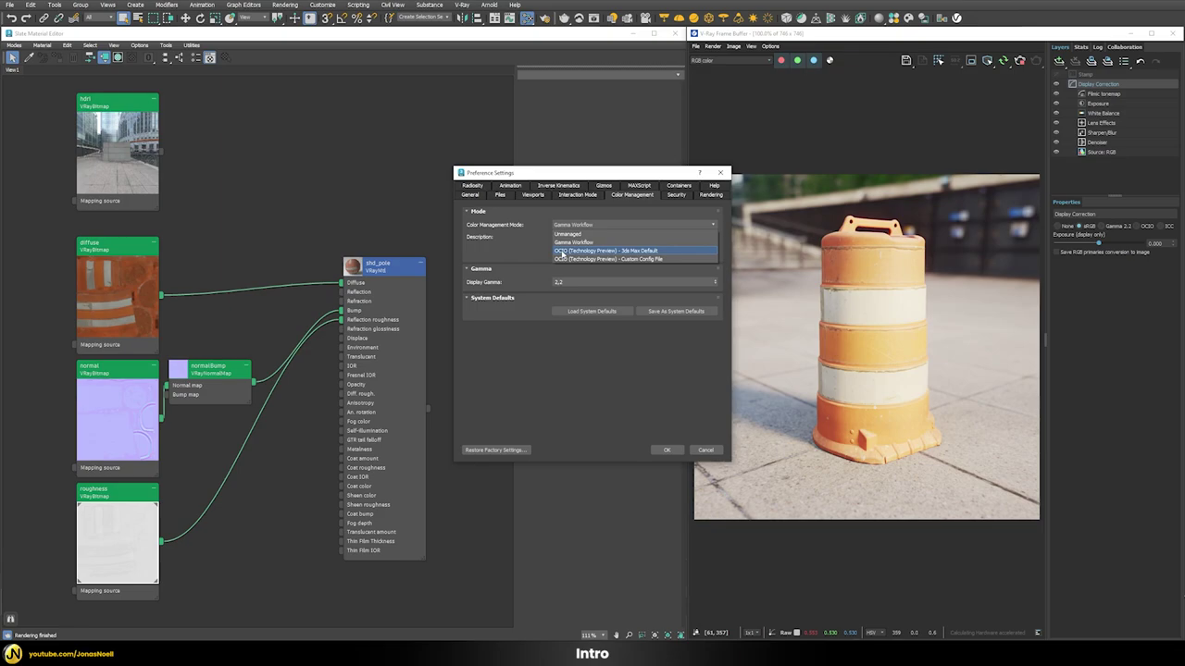
left_click(579, 242)
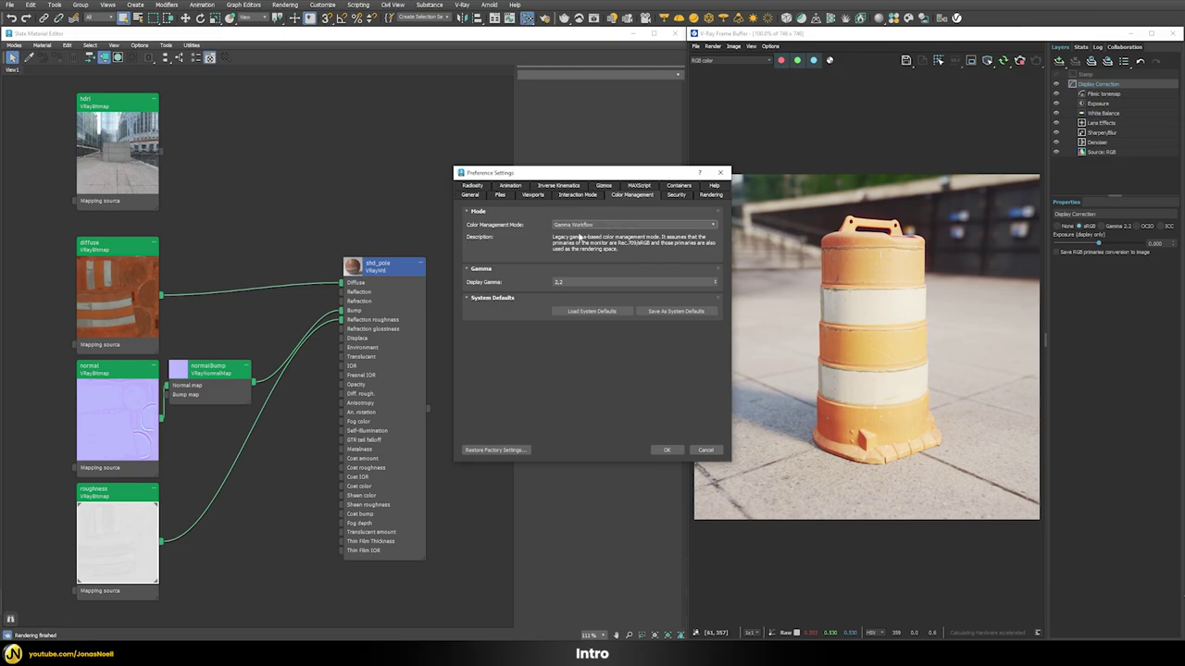
left_click(717, 452)
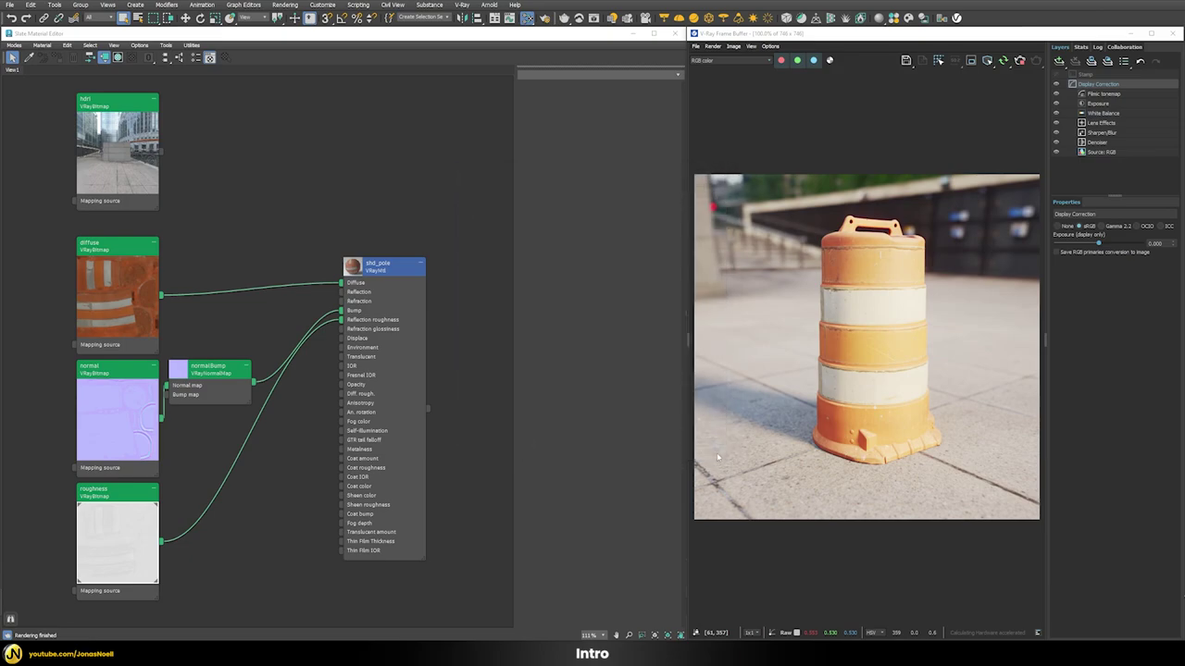
Examine the Color management section of the V-Ray render settings
left_click(544, 18)
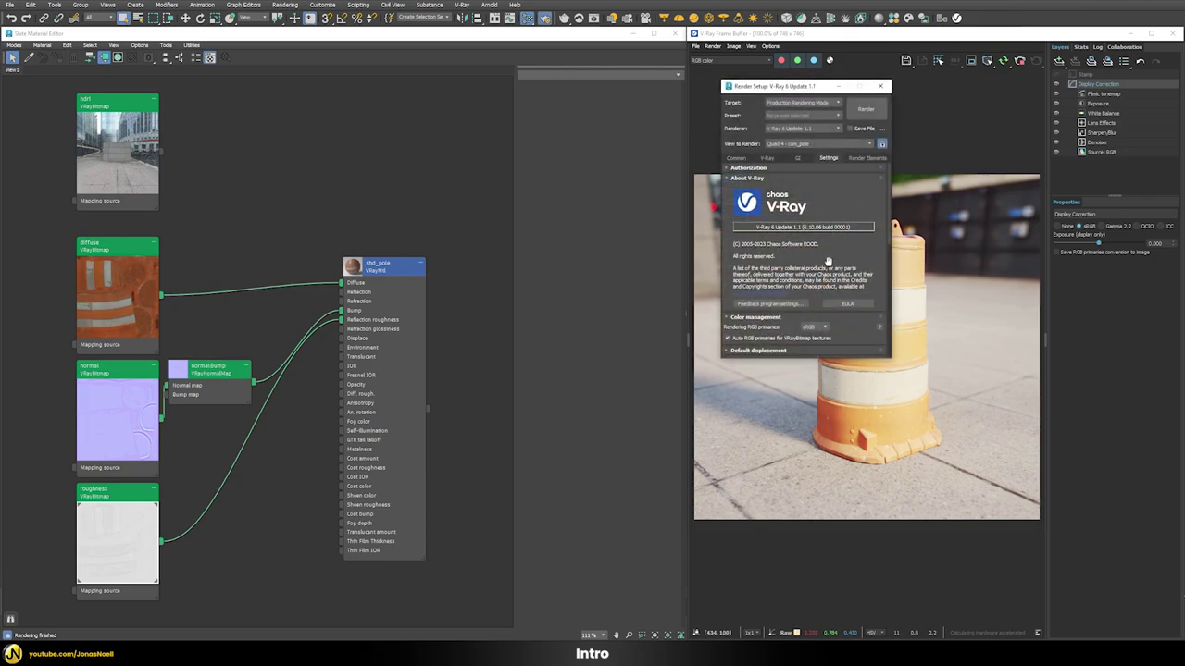
scroll(852, 277, "down", 1)
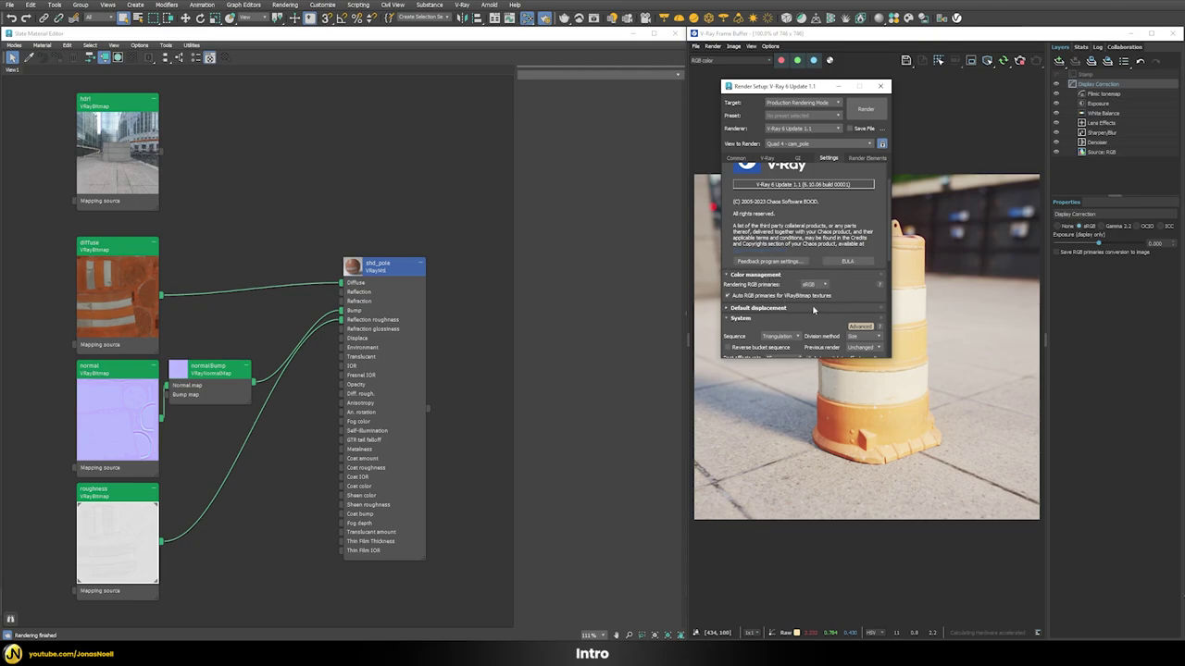
left_click(881, 86)
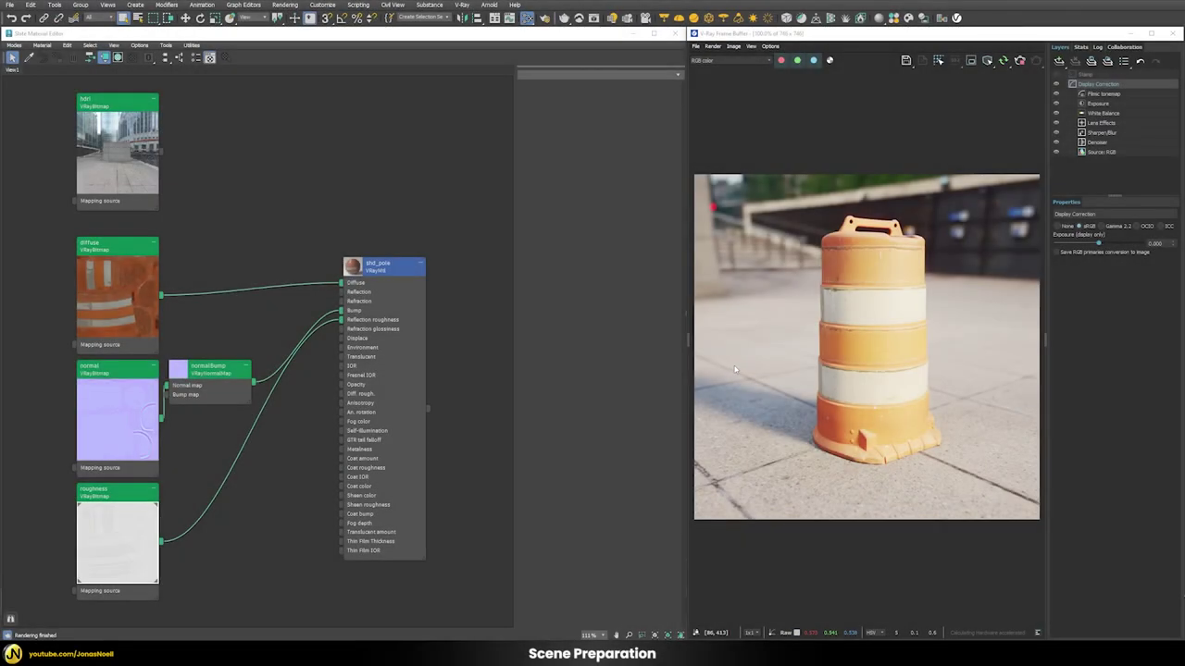
Check which Rendering RGB primaries options the V-Ray render settings offer, leaving sRGB selected
left_click(285, 4)
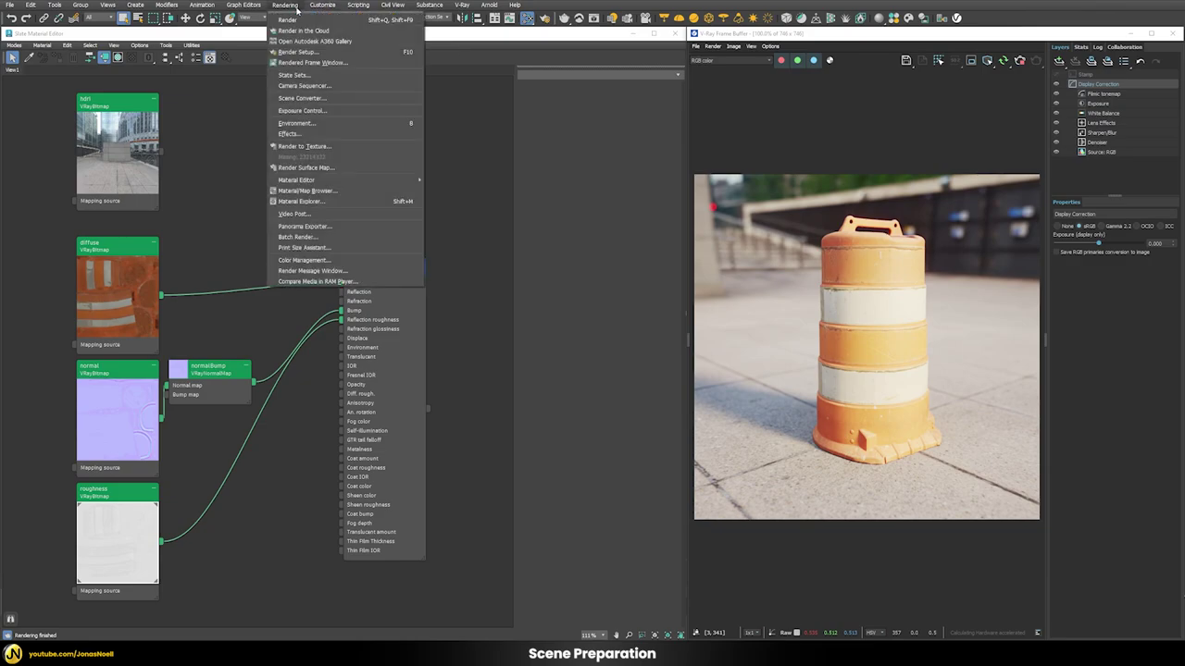
left_click(321, 271)
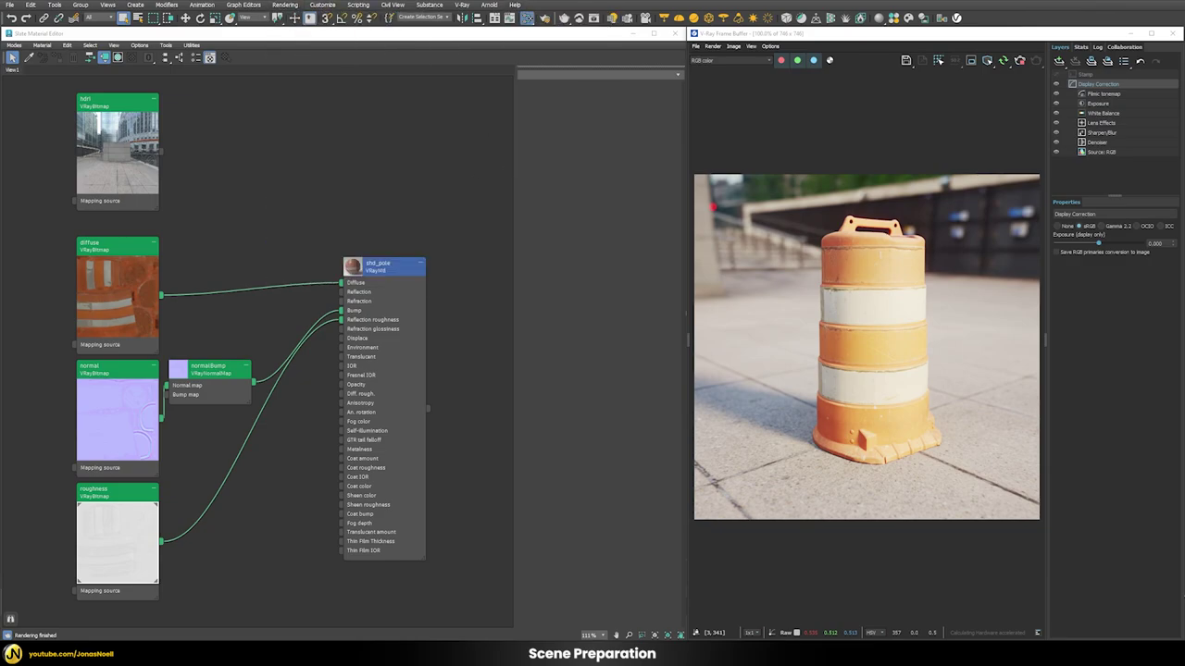
left_click(544, 18)
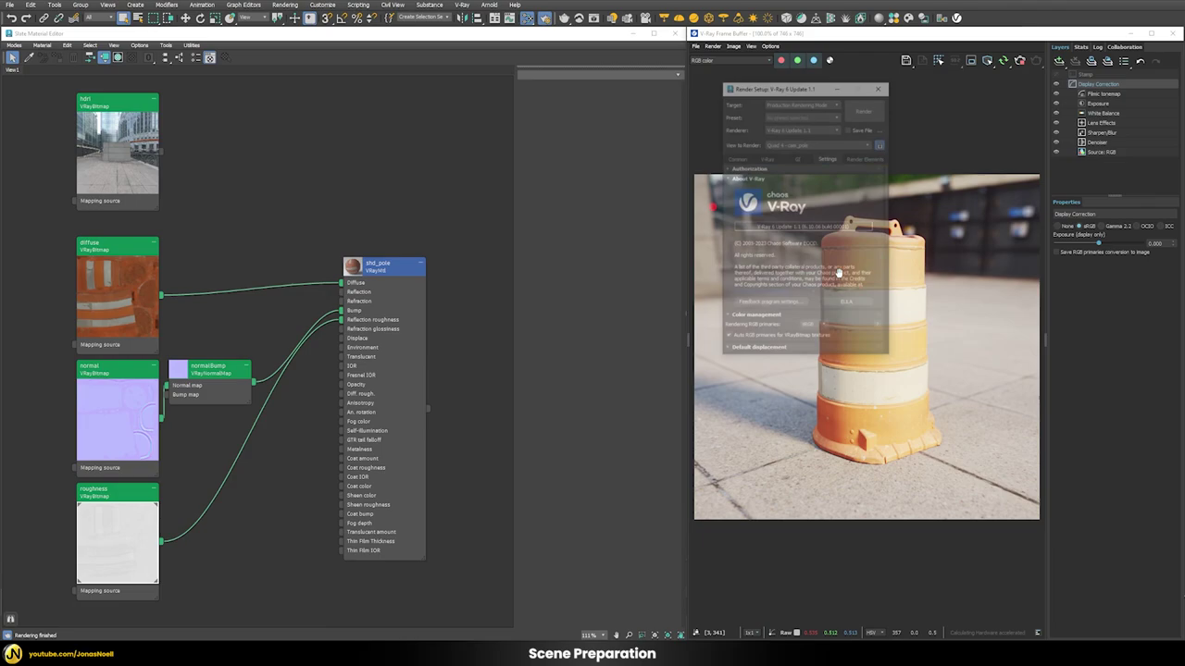
left_click(818, 330)
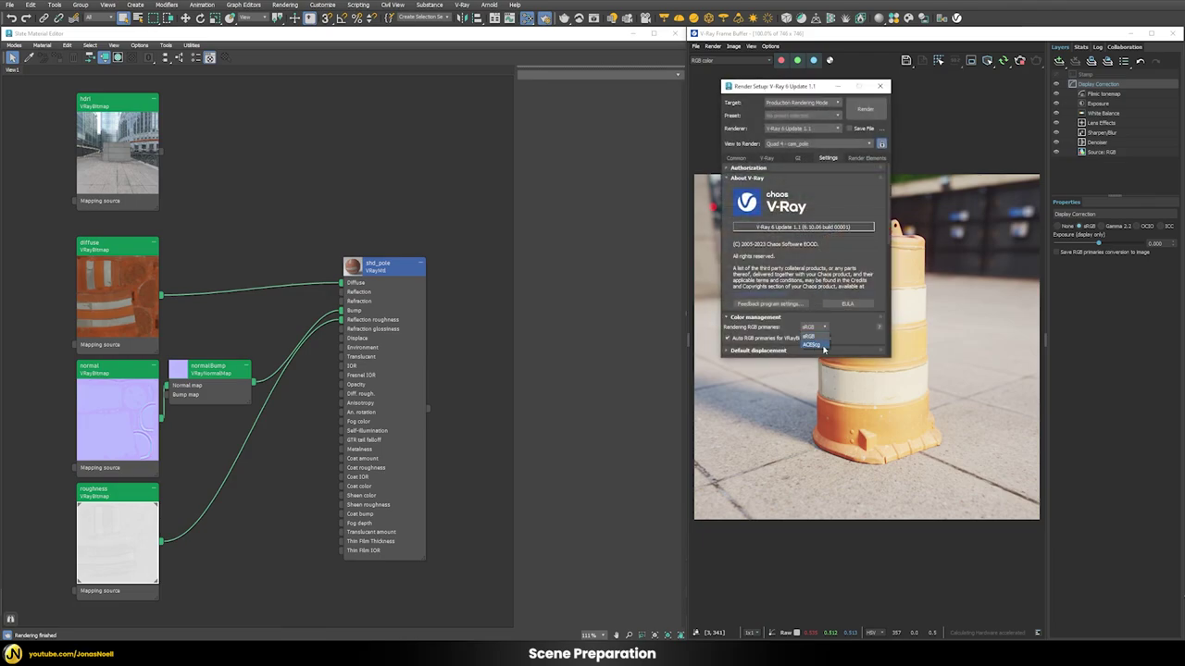
left_click(750, 320)
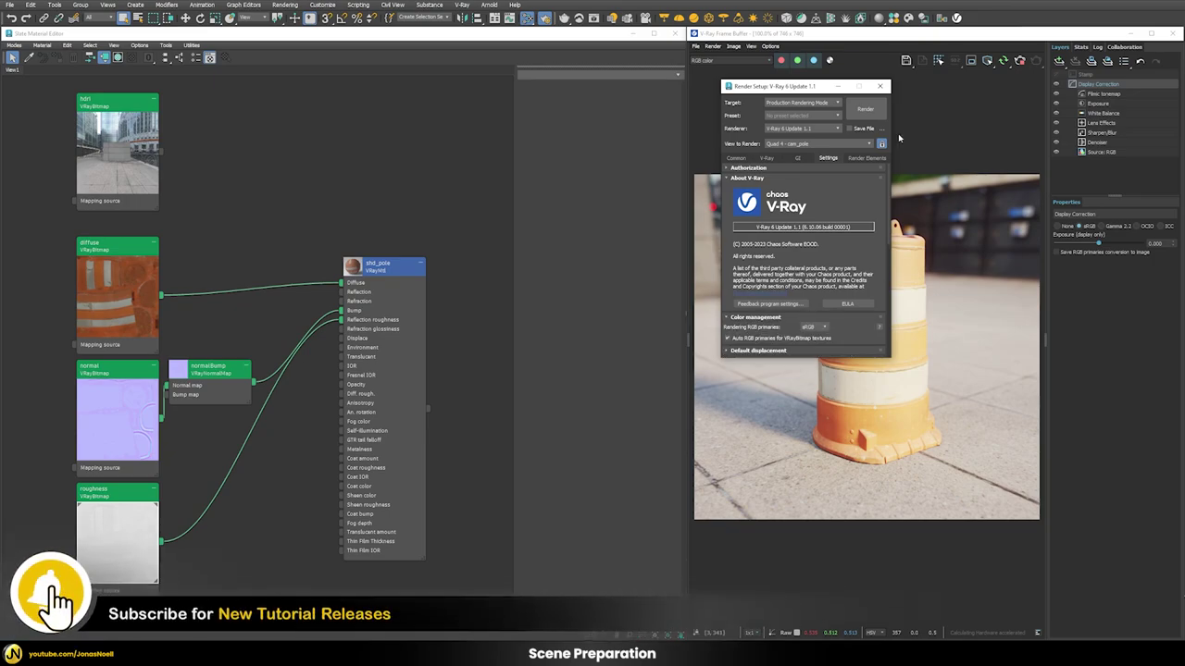
left_click(880, 86)
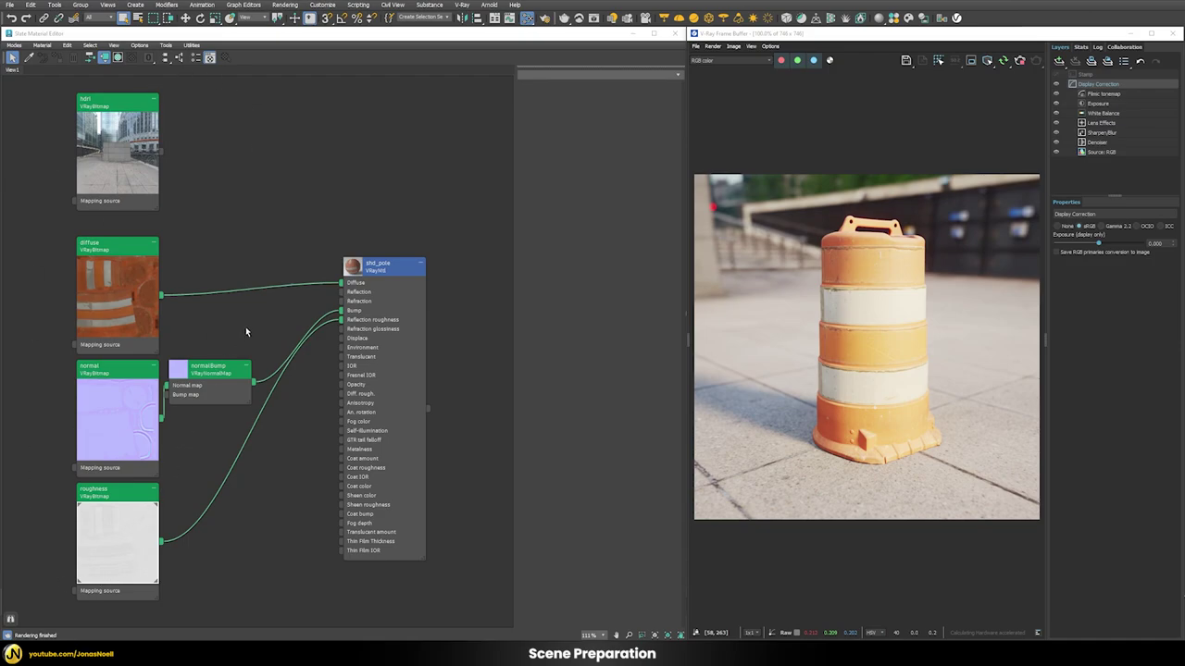
Inspect the bitmap parameters of the diffuse, roughness, normal and hdri texture nodes
double_click(140, 206)
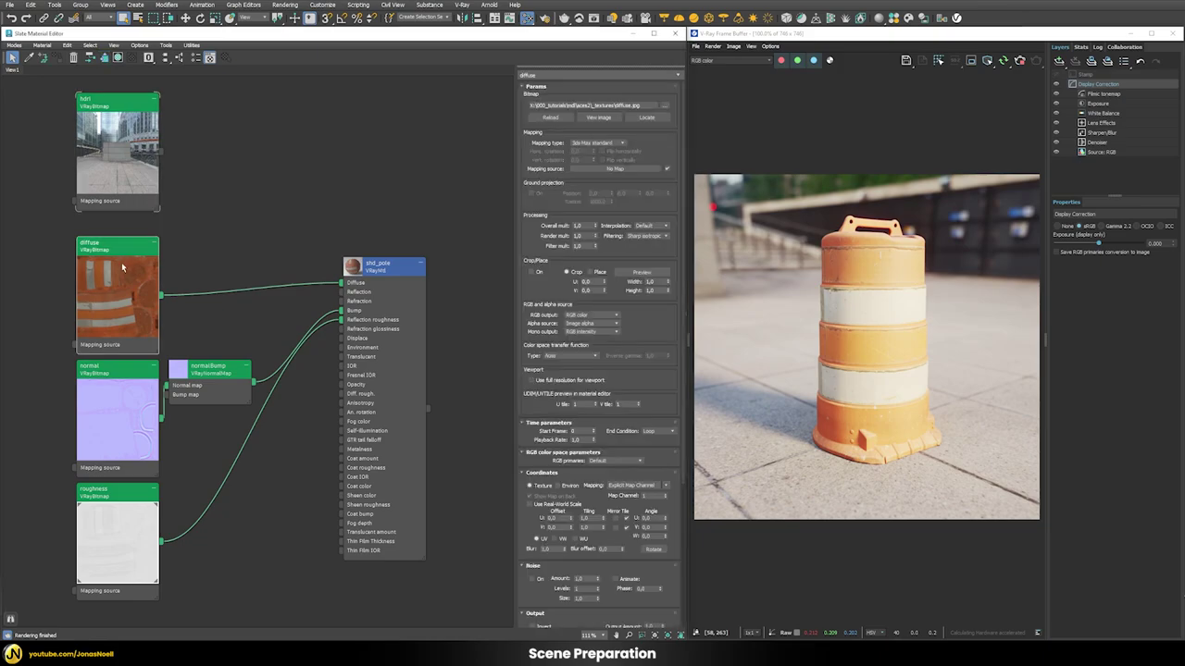
double_click(125, 537)
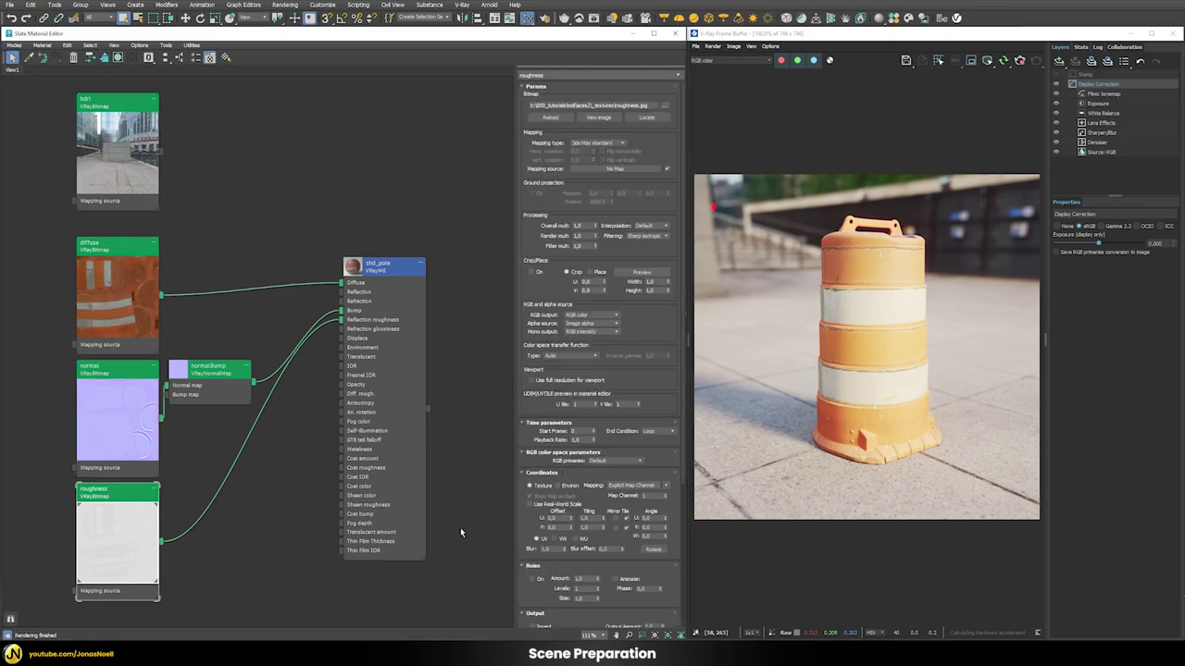
double_click(117, 395)
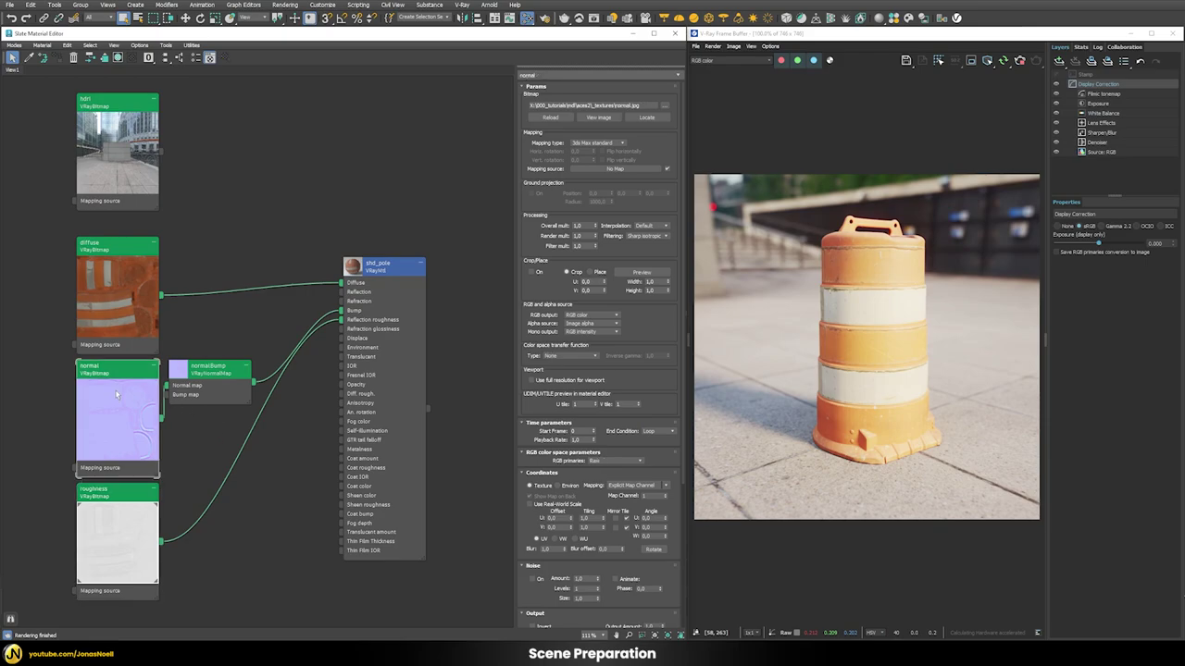
left_click(125, 555)
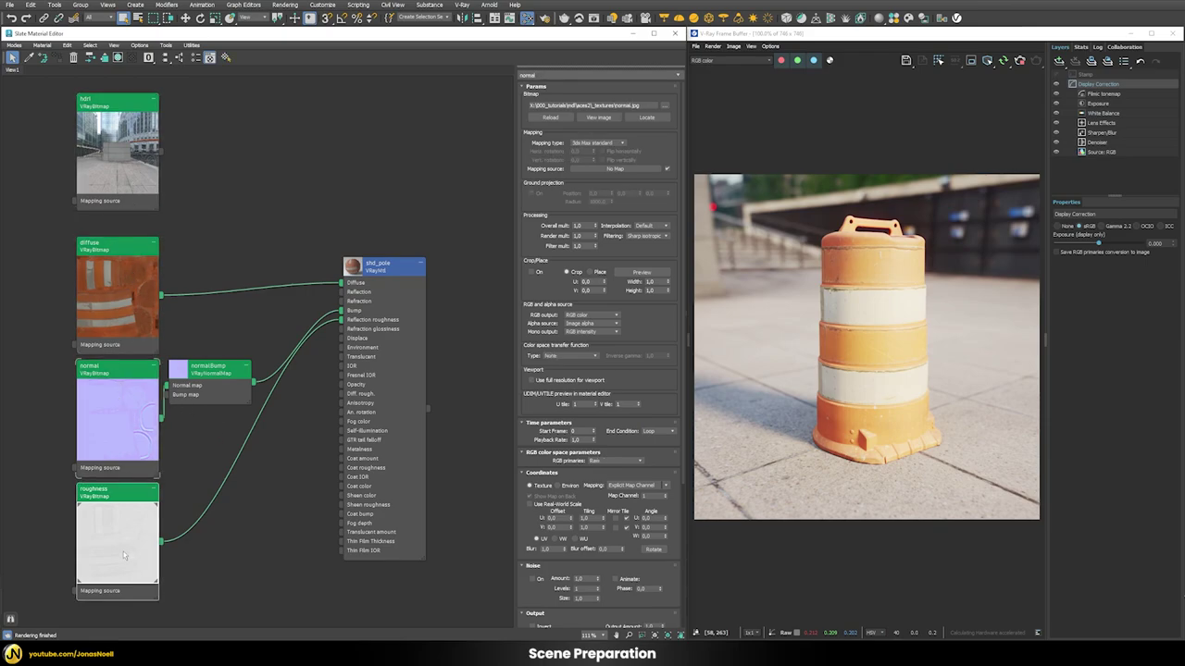
double_click(132, 177)
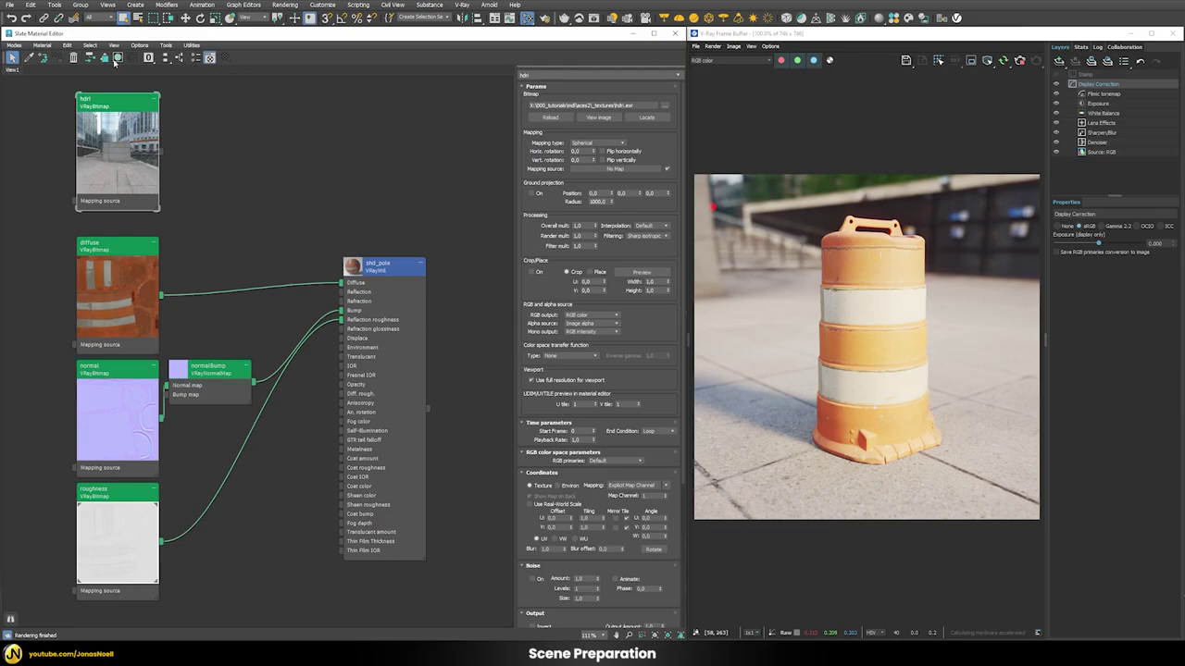
Add a VRayBitmap node loading normal.jpg beside the hdri node and connect it to the Normal map input of normalBump
left_click(197, 58)
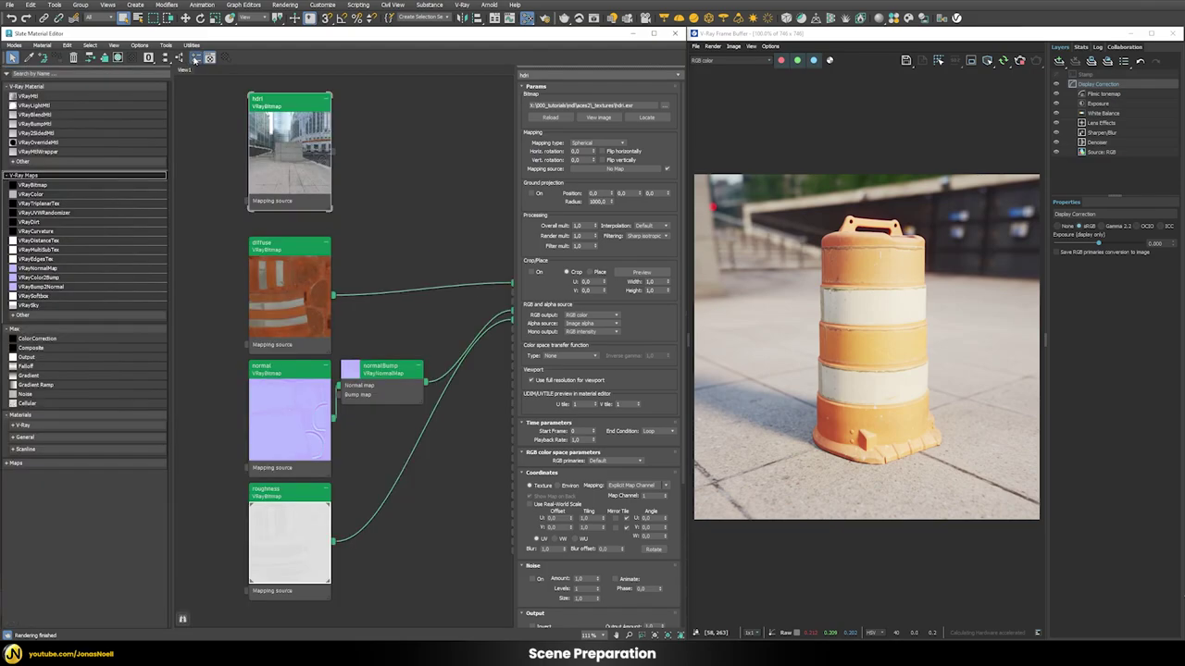
double_click(33, 185)
double_click(291, 80)
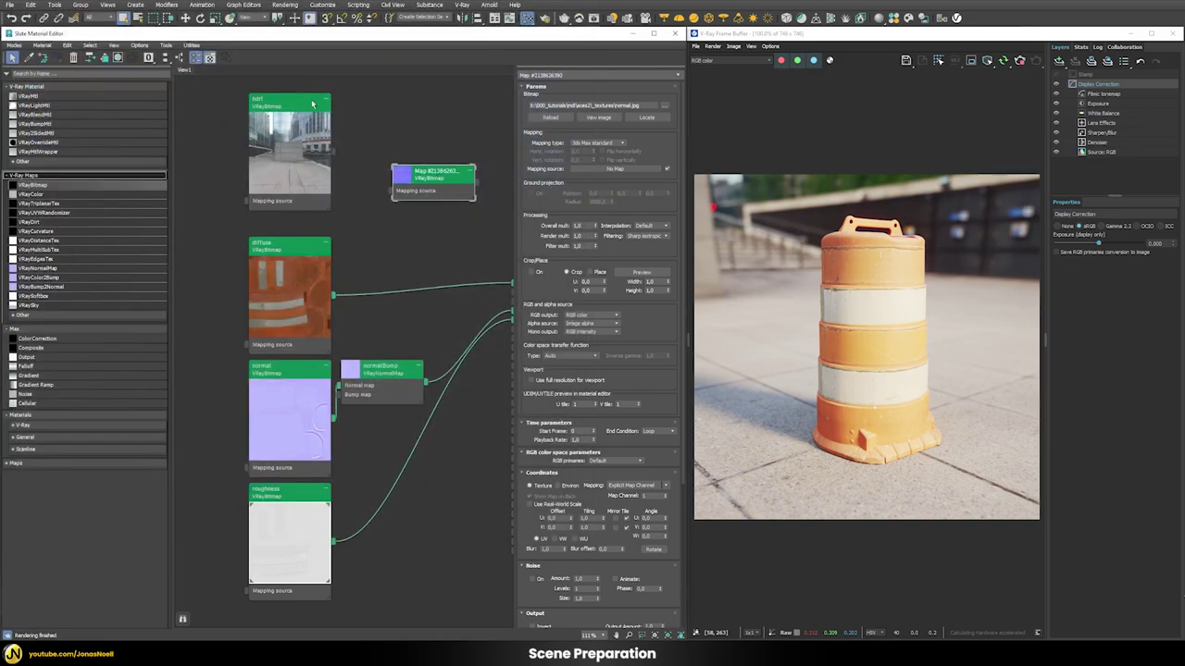
left_click_drag(403, 177, 393, 119)
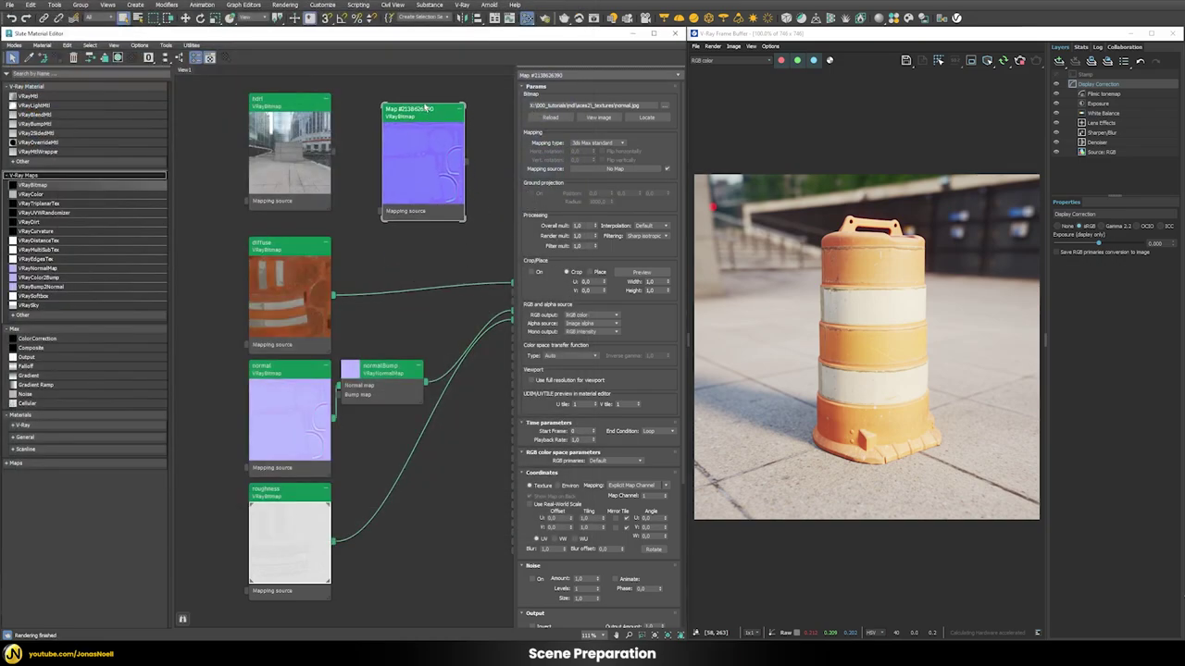
middle_click_drag(451, 229, 279, 229)
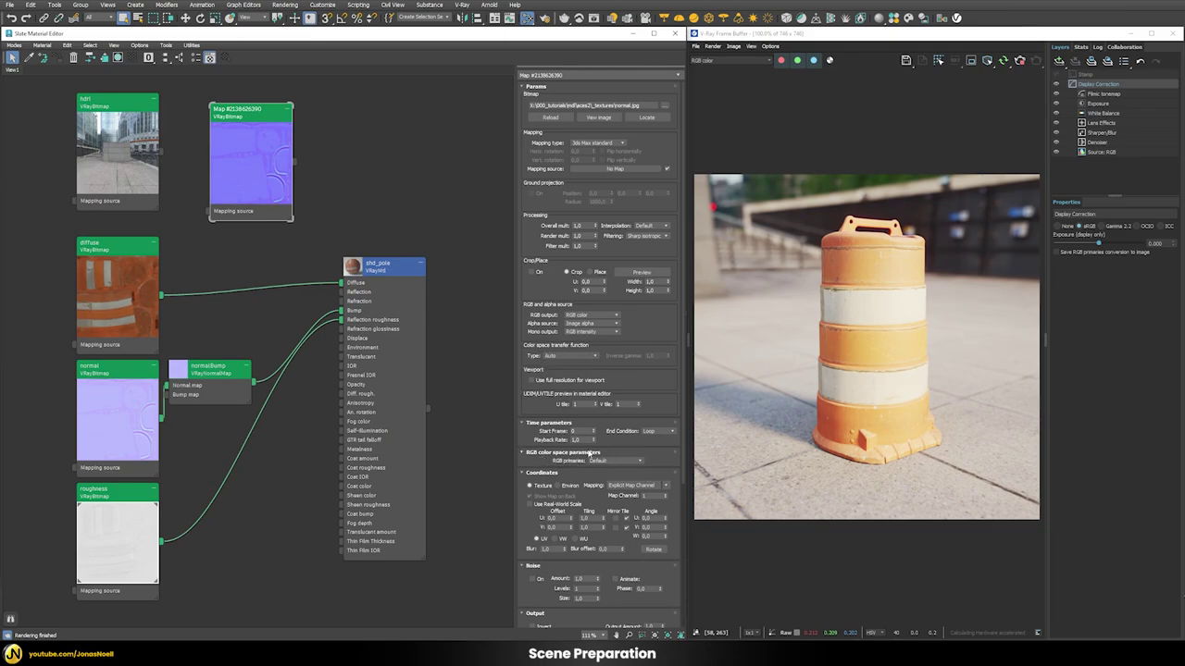
left_click(252, 147)
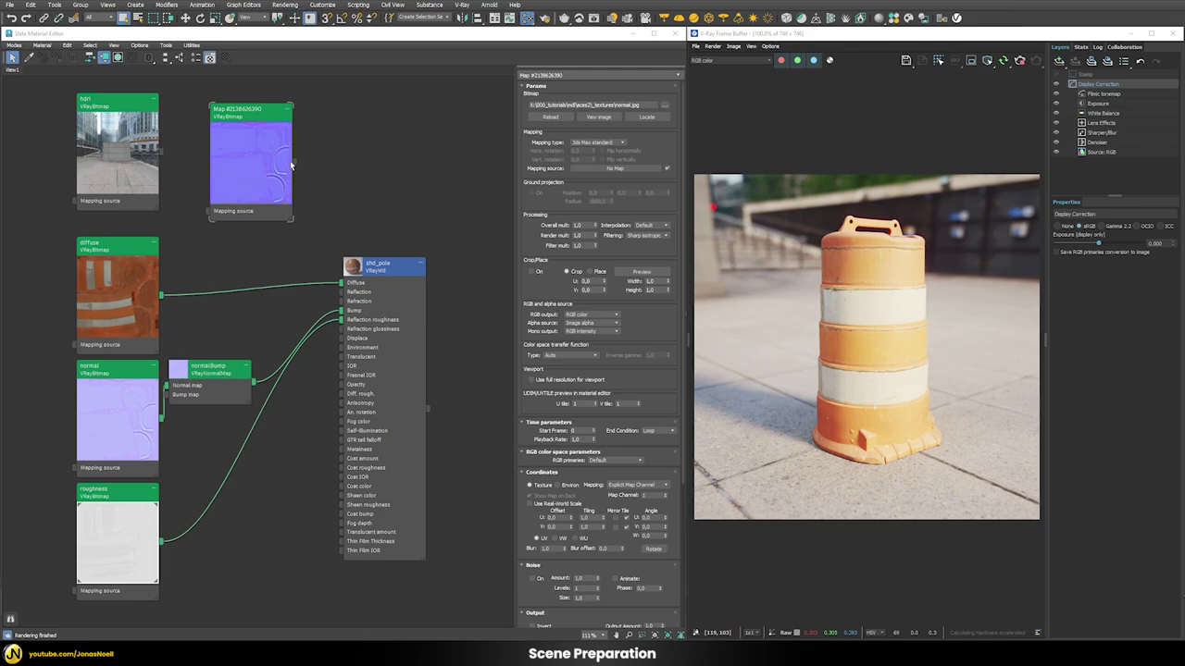
left_click_drag(294, 162, 168, 387)
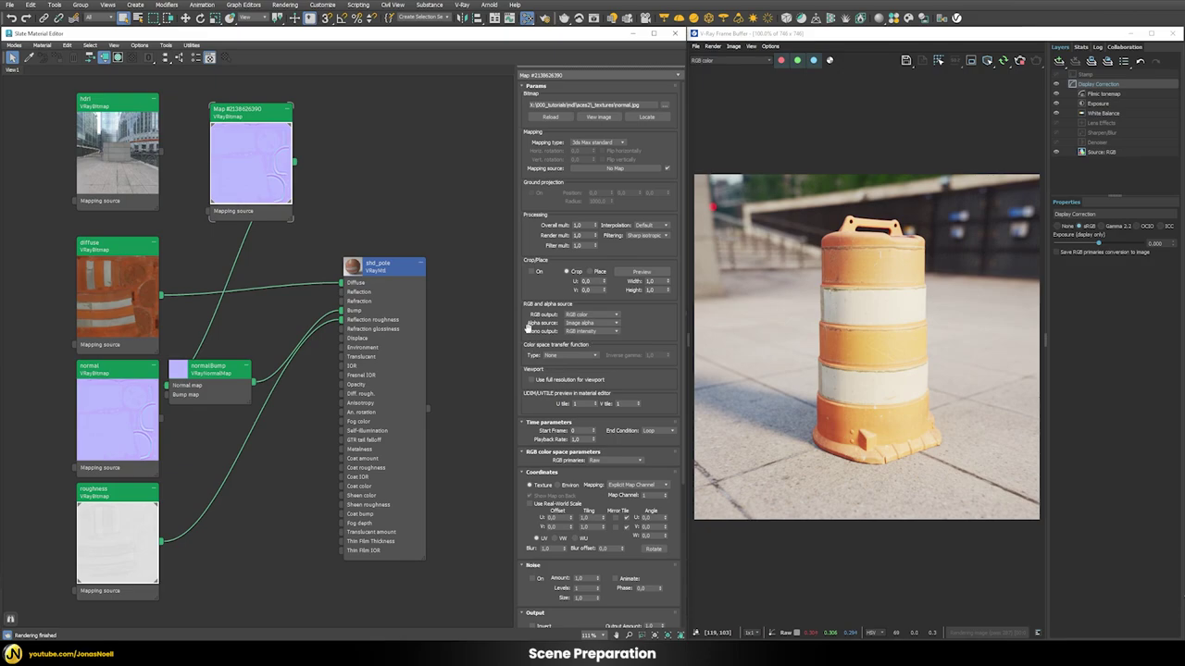
Add a second VRayBitmap loading normal.jpg next to the first and connect it to the Reflection roughness of shd_pole
left_click(196, 58)
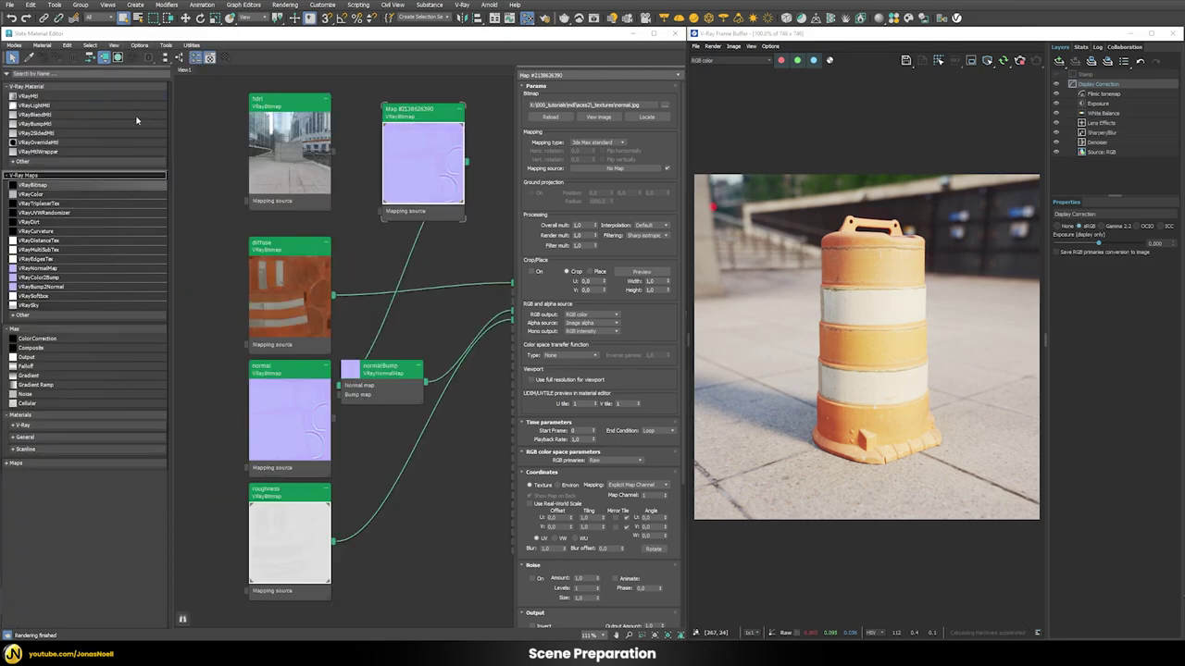
left_click(597, 105)
left_click(296, 81)
double_click(297, 82)
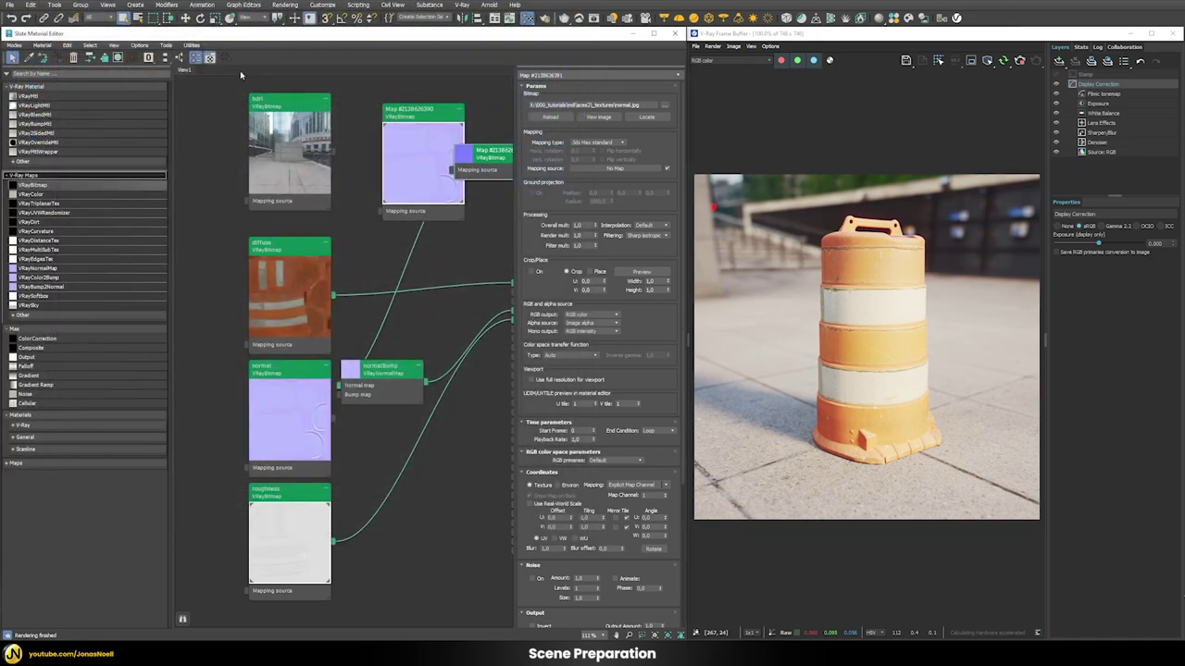
left_click(196, 57)
left_click_drag(298, 158, 332, 164)
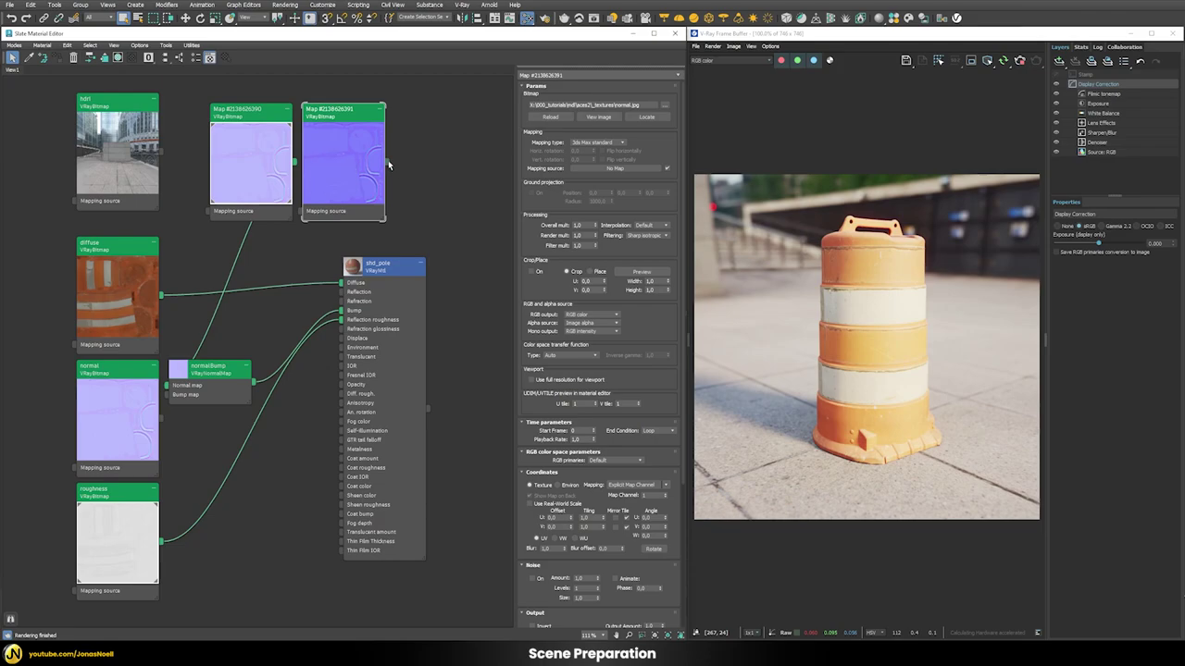
left_click_drag(388, 162, 343, 311)
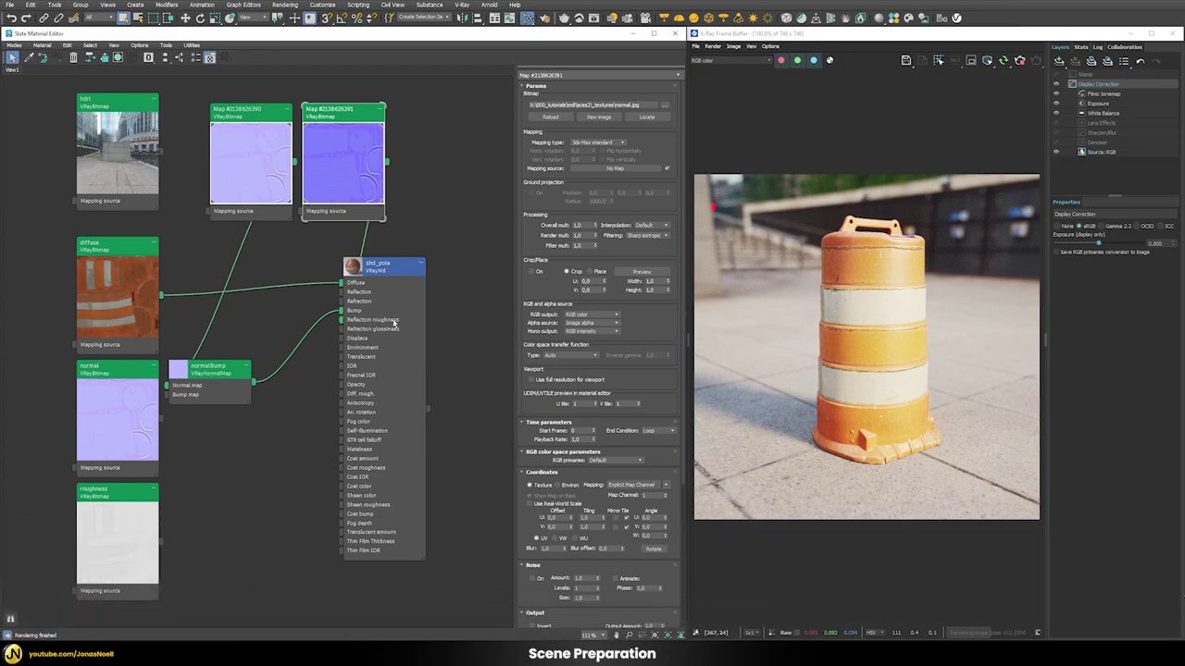
Keep the second bitmap's RGB primaries at Default and replace its image file with normal_raw.jpg
left_click(613, 460)
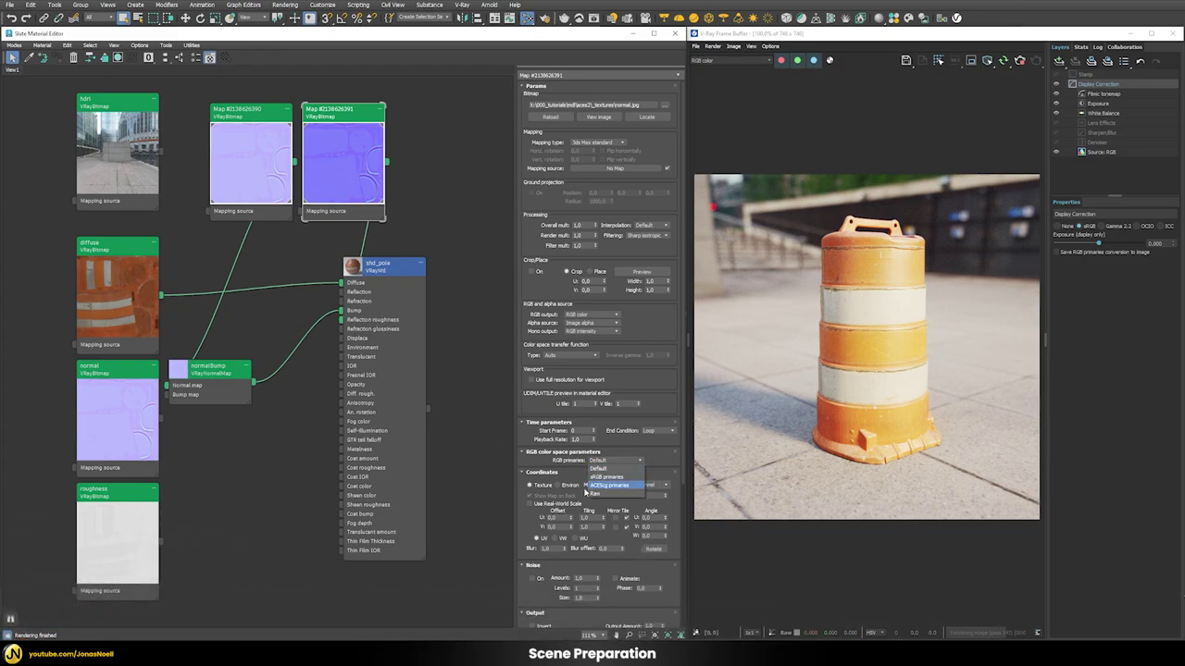
left_click(594, 469)
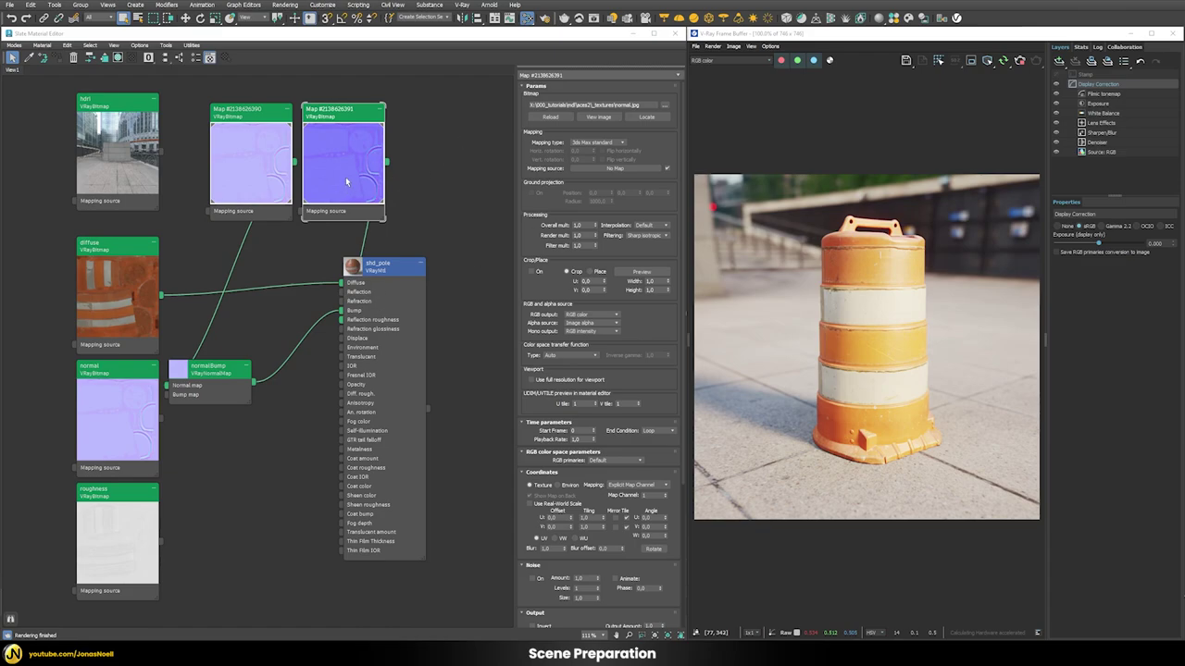
left_click(665, 106)
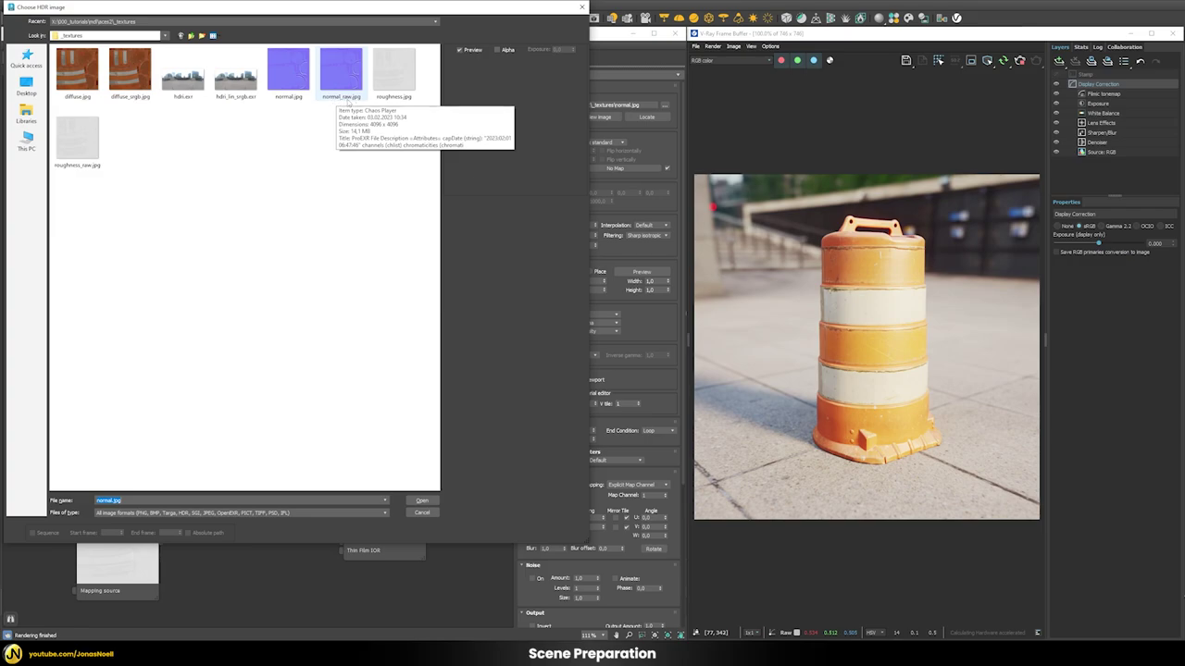
double_click(341, 74)
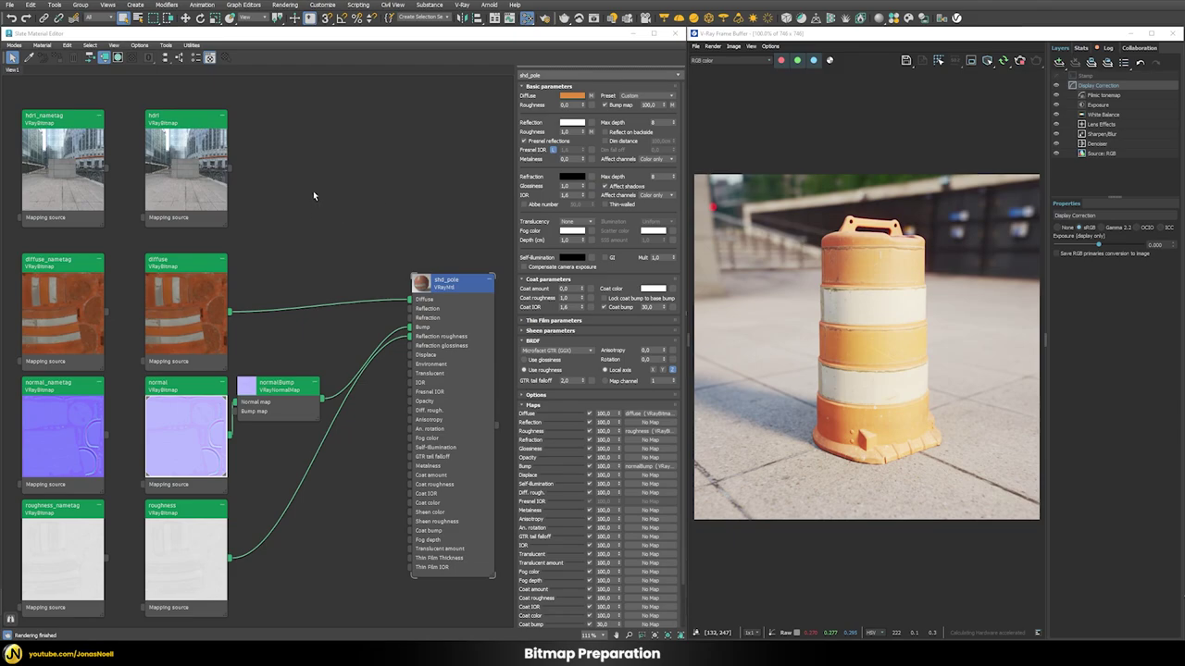
Select the four nametag bitmap nodes, then inspect the parameters of hdri_nametag
left_click_drag(113, 86, 7, 598)
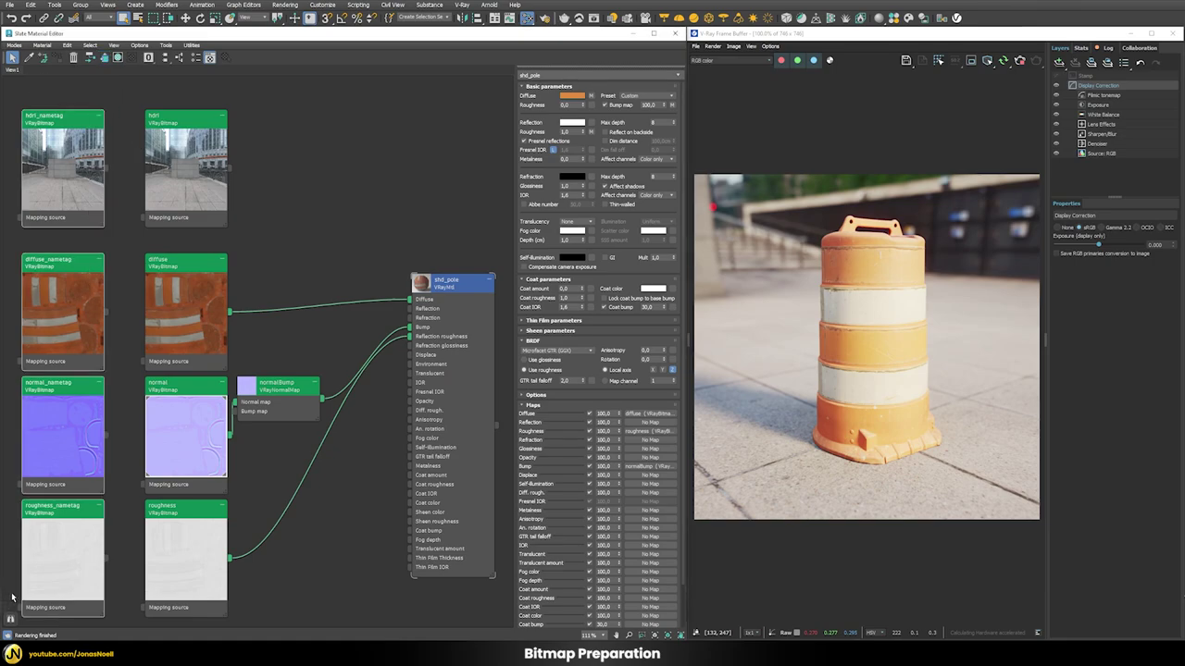
left_click(111, 463)
double_click(59, 192)
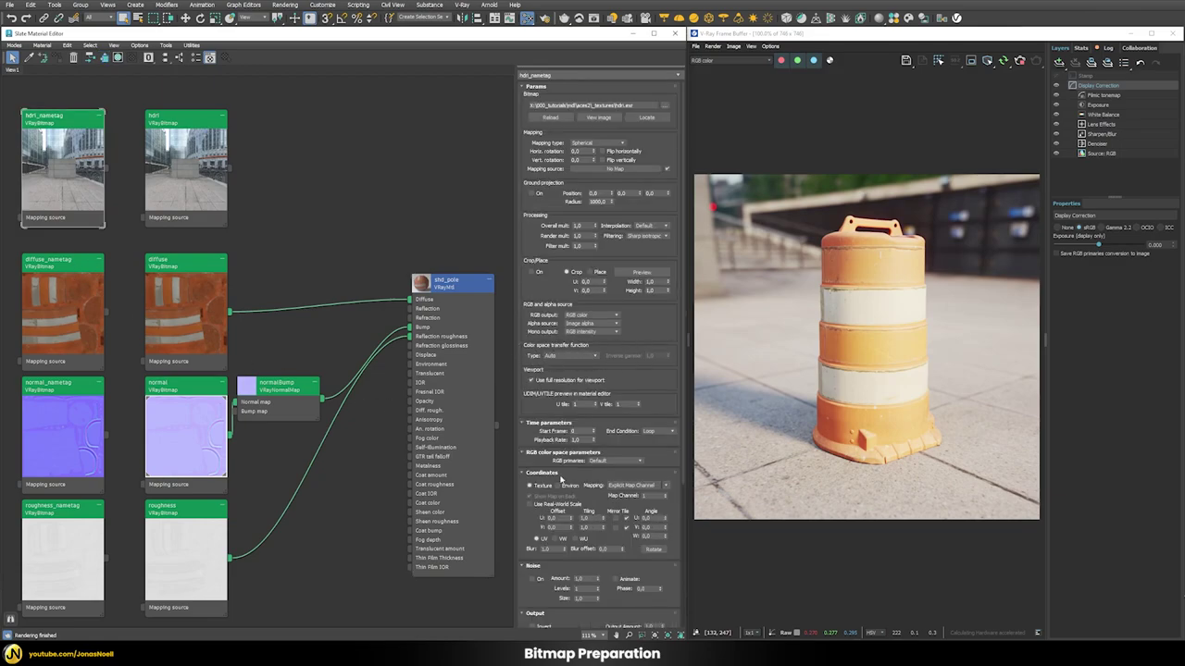
Review the nametag bitmap nodes one by one, and compare them with the parameters of the plain hdri and diffuse bitmaps
left_click(95, 341)
left_click(74, 414)
left_click(58, 569)
left_click(60, 484)
left_click(66, 274)
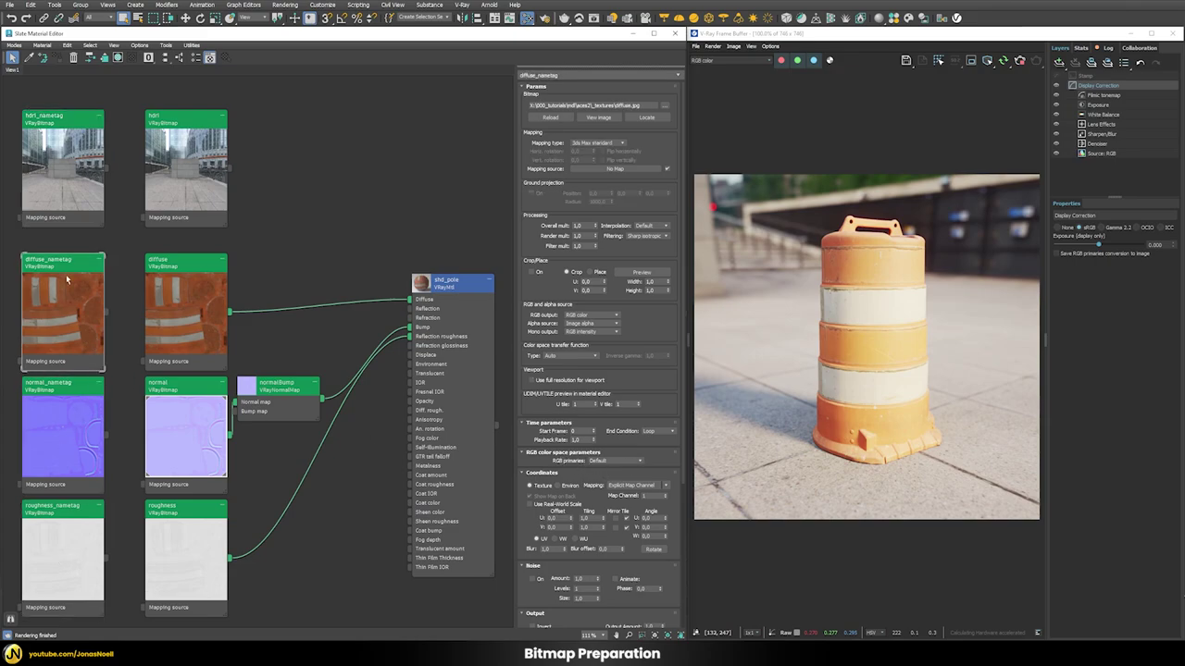
left_click(77, 167)
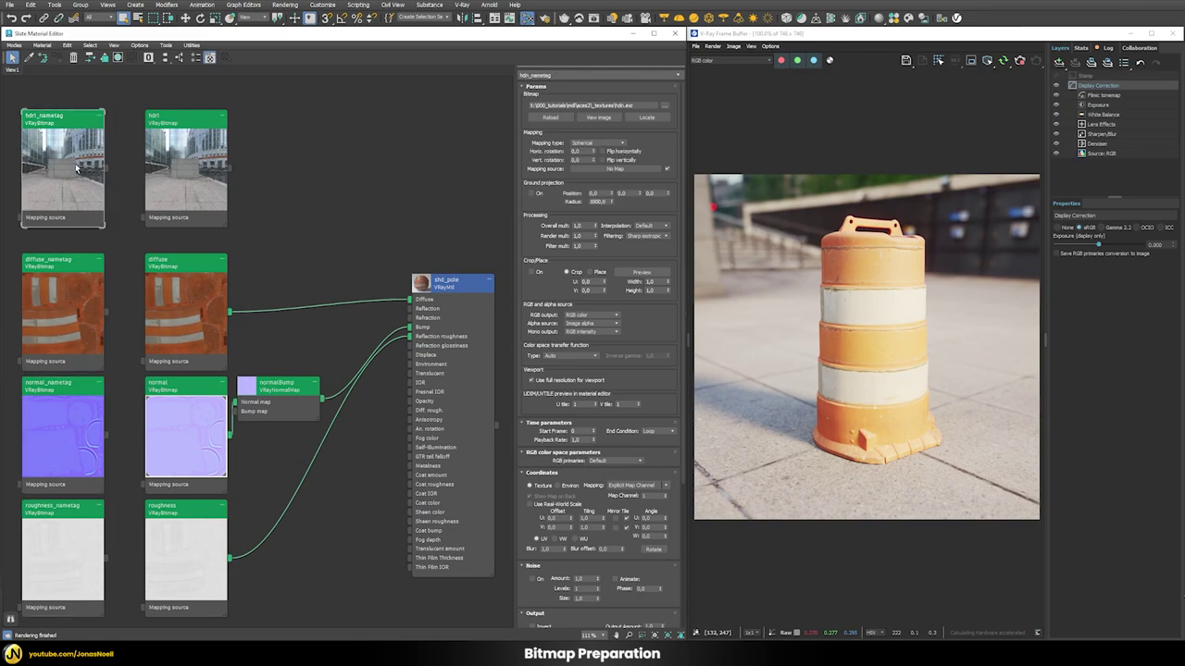
mouse_move(136, 94)
left_mouse_down()
mouse_move(219, 535)
mouse_move(134, 76)
left_mouse_up()
left_click(178, 120)
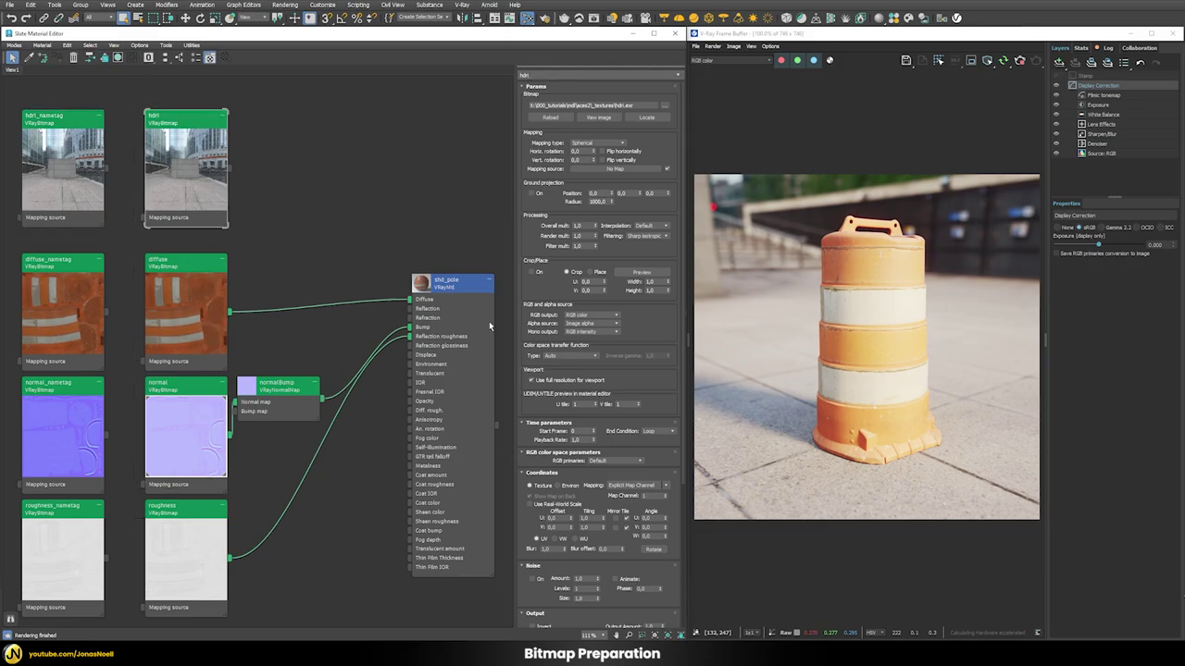
left_click(188, 314)
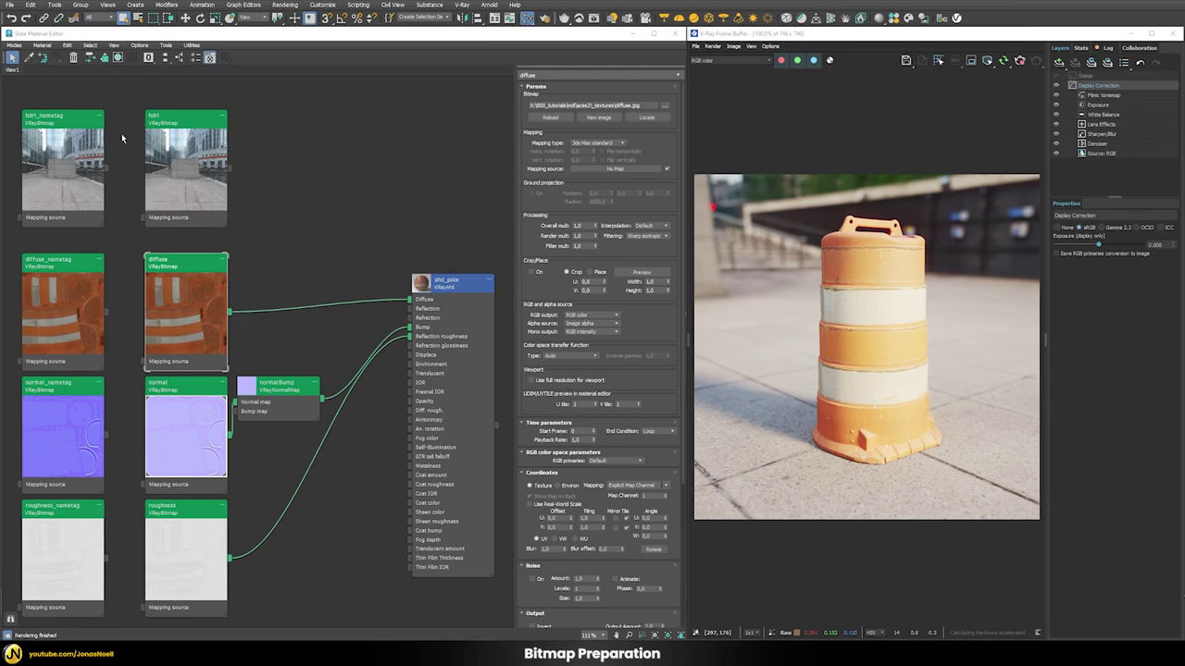
Replace the image file of the hdri_nametag bitmap with hdri_lin_srgb.exr from the _textures folder
left_click(63, 158)
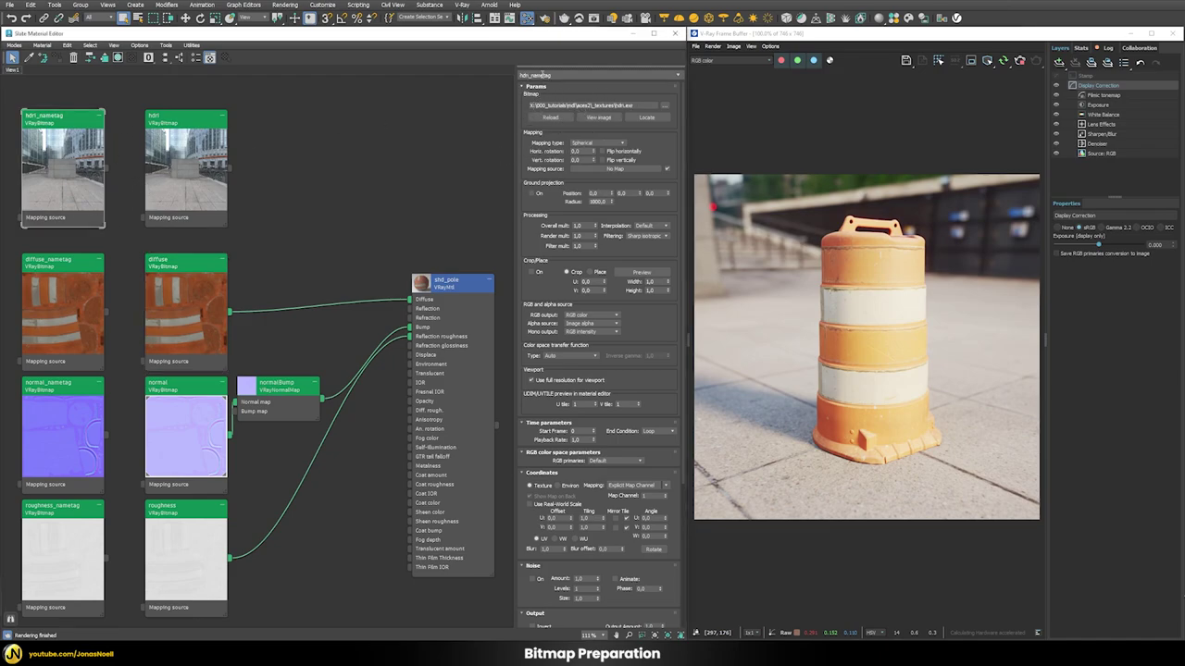
left_click(665, 106)
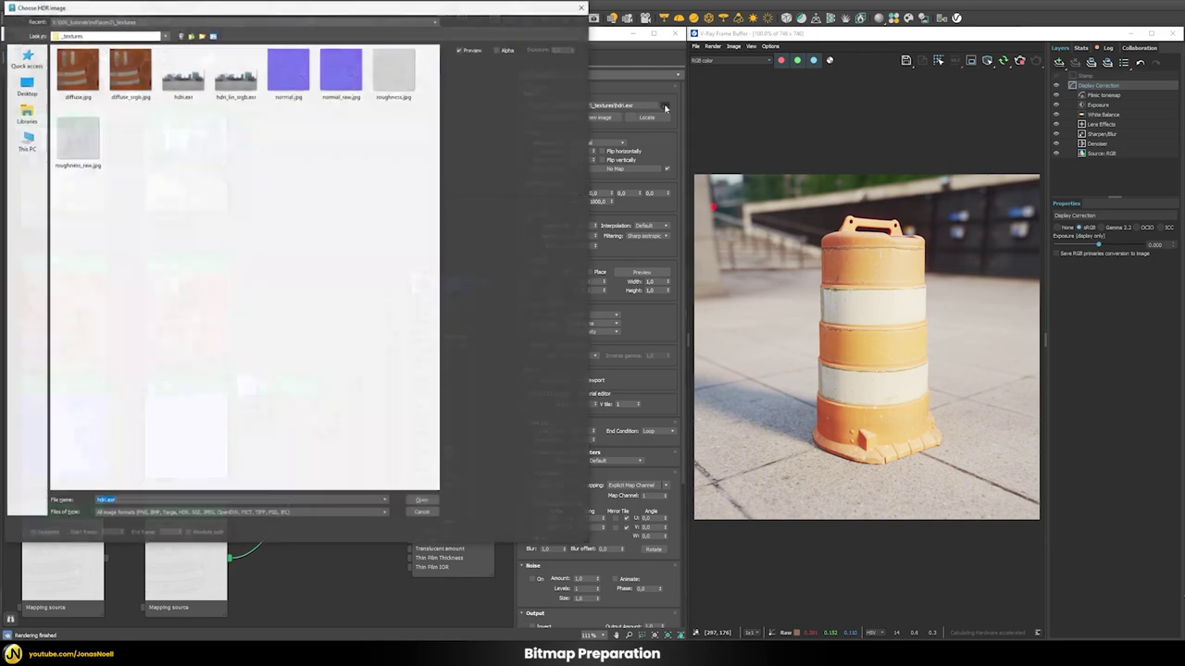
double_click(238, 94)
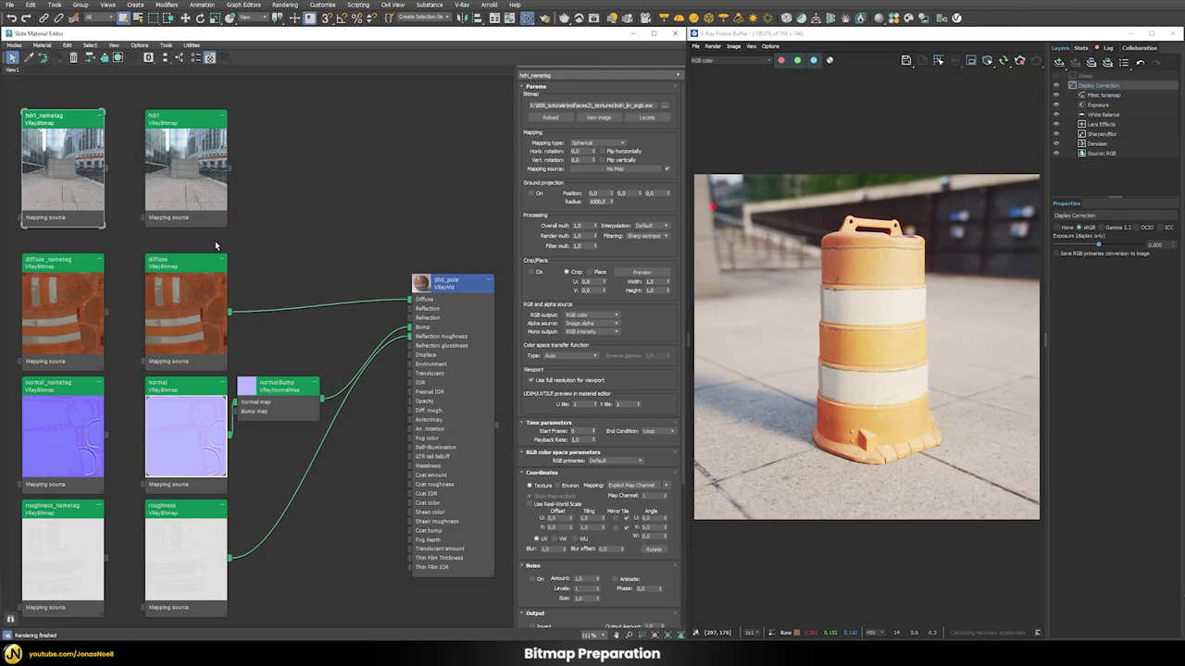
Set the hdri bitmap's RGB primaries to sRGB primaries and its color space transfer function to None
double_click(211, 172)
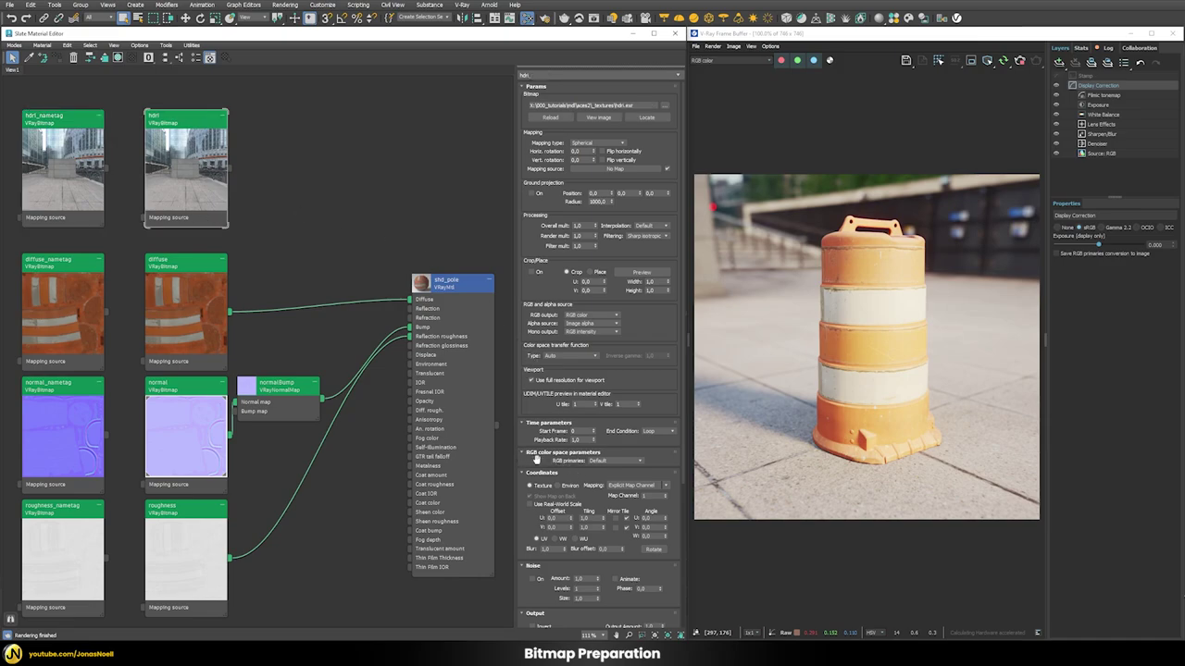
left_click(593, 460)
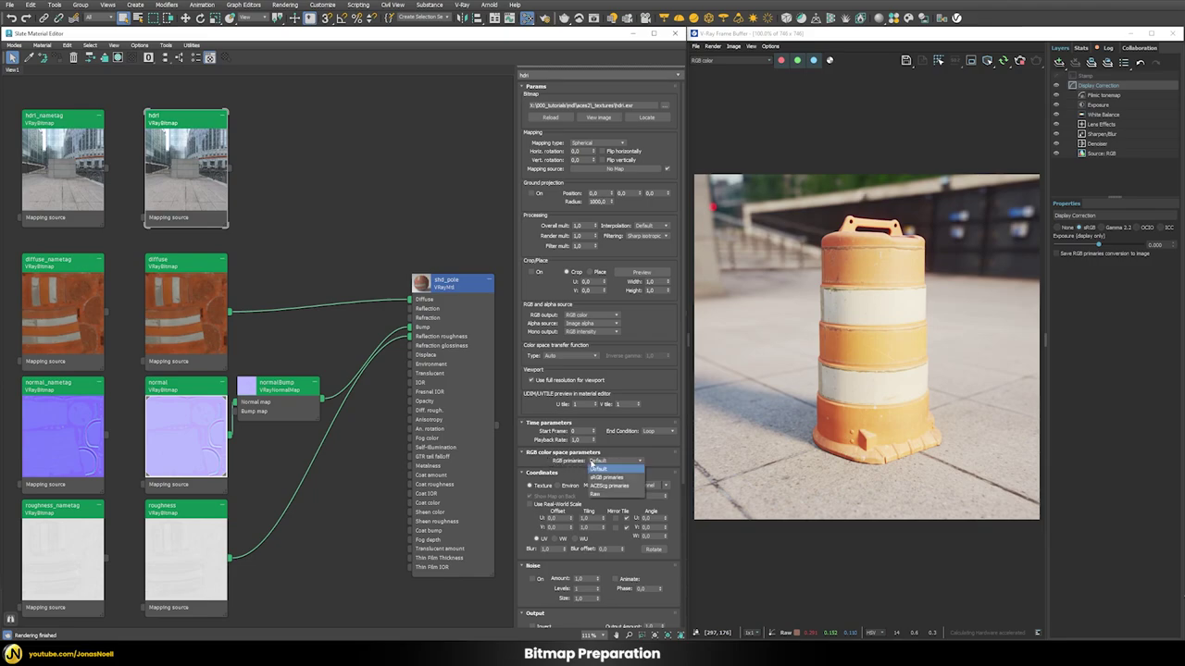
left_click(606, 477)
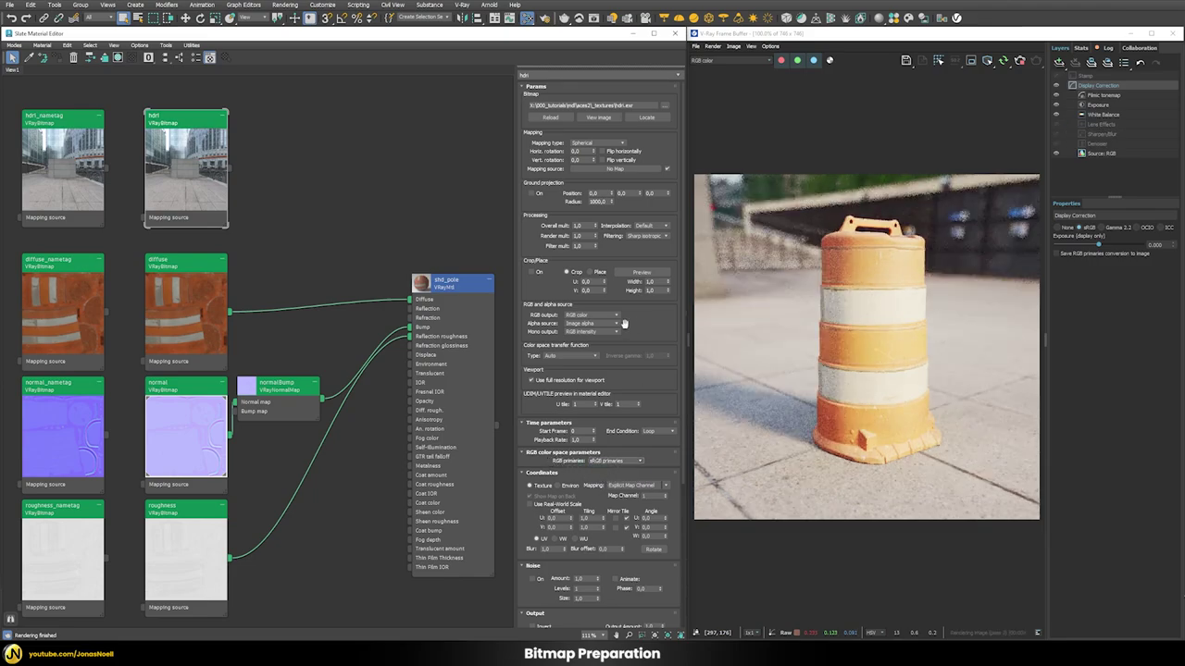
left_click(564, 356)
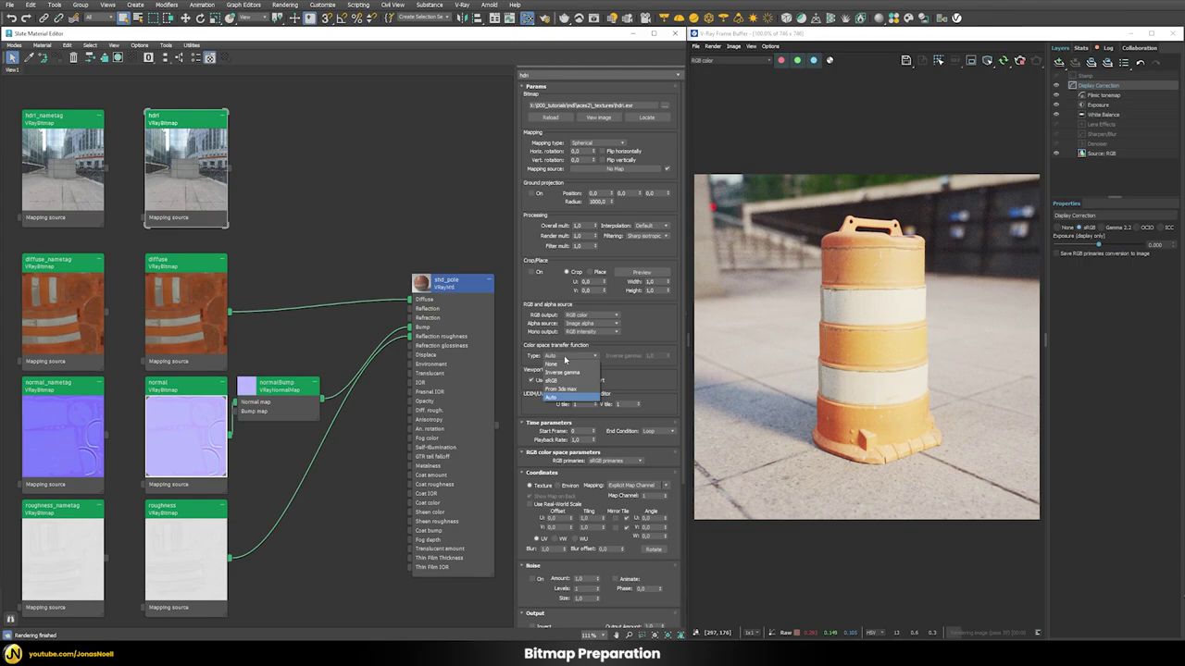
left_click(559, 365)
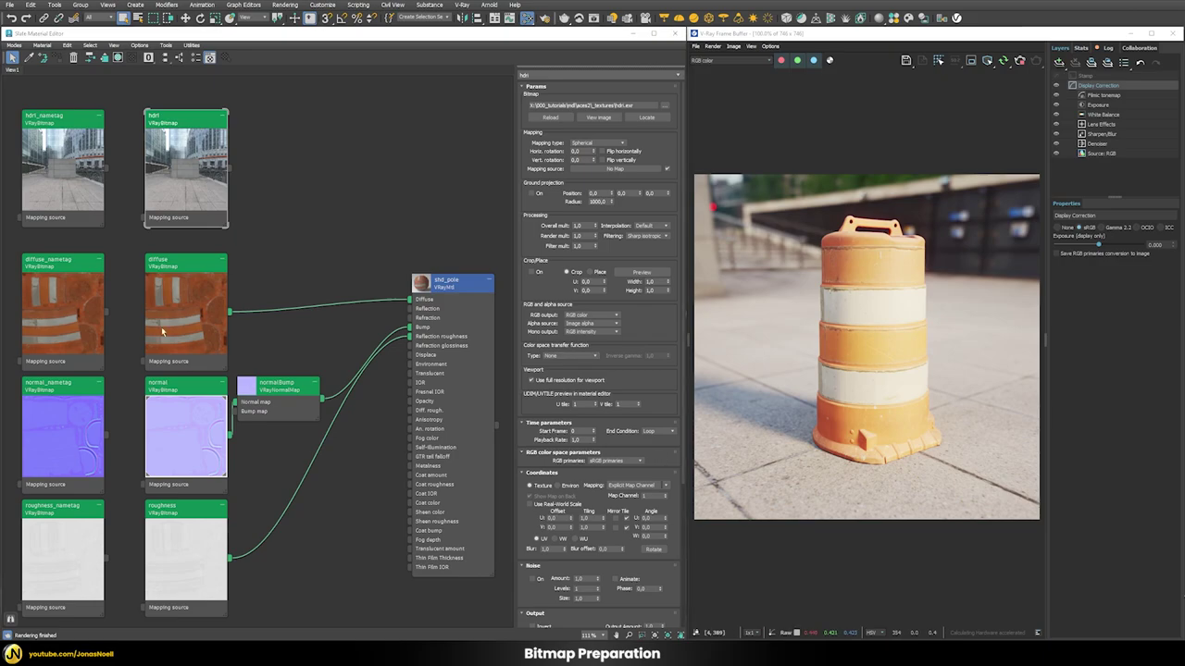
Replace the image file of the diffuse_nametag bitmap with diffuse_srgb.jpg
double_click(75, 296)
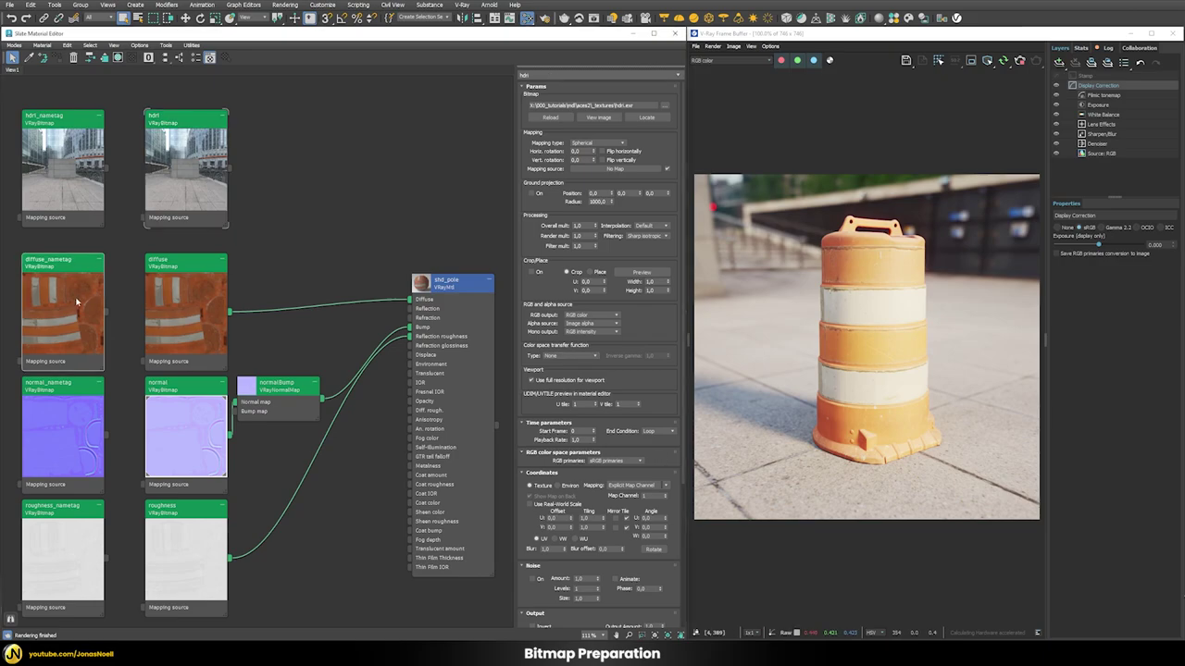
left_click(666, 106)
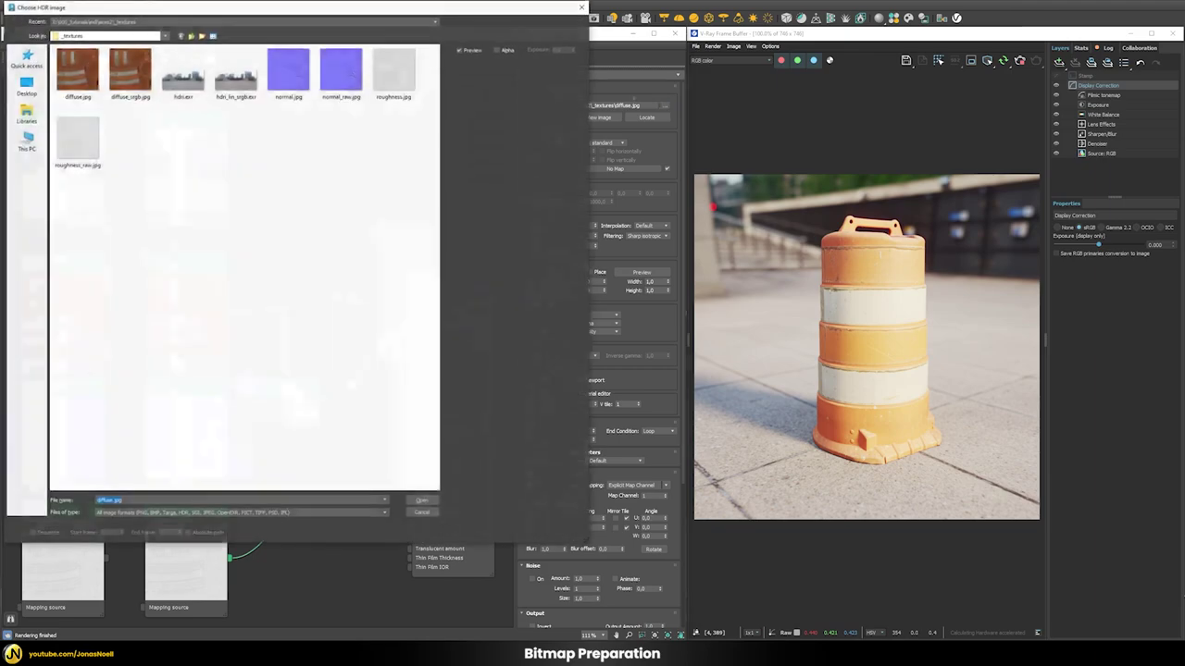
double_click(125, 96)
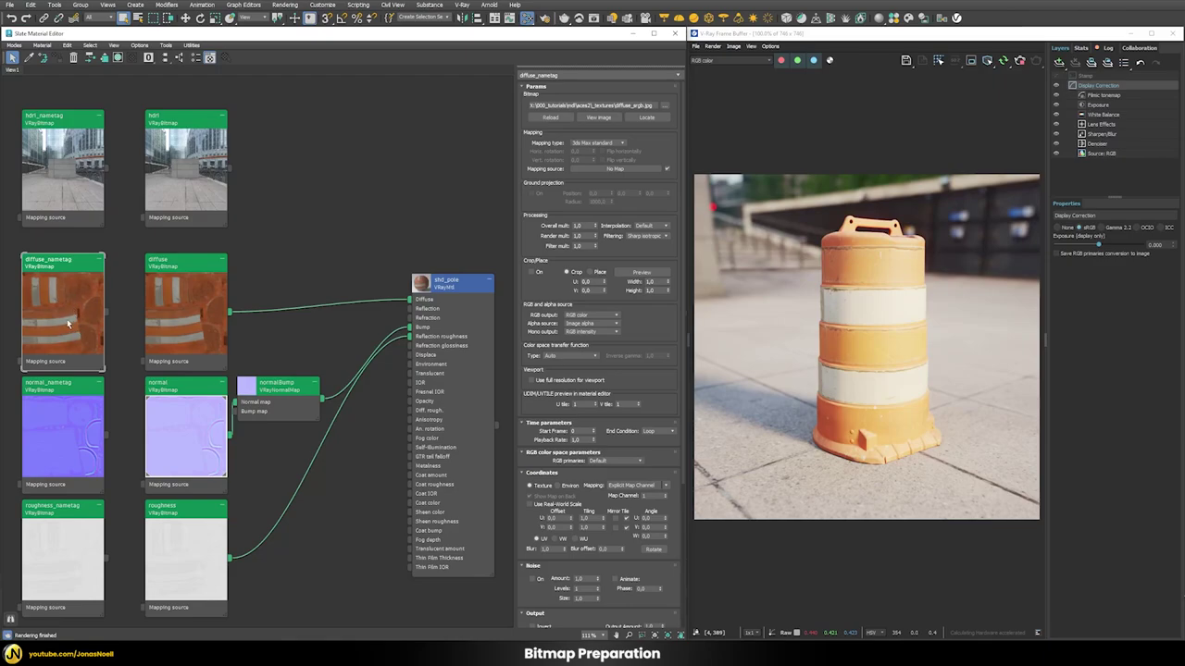
Set the diffuse bitmap's RGB primaries to sRGB primaries and its color space transfer function to sRGB
double_click(178, 289)
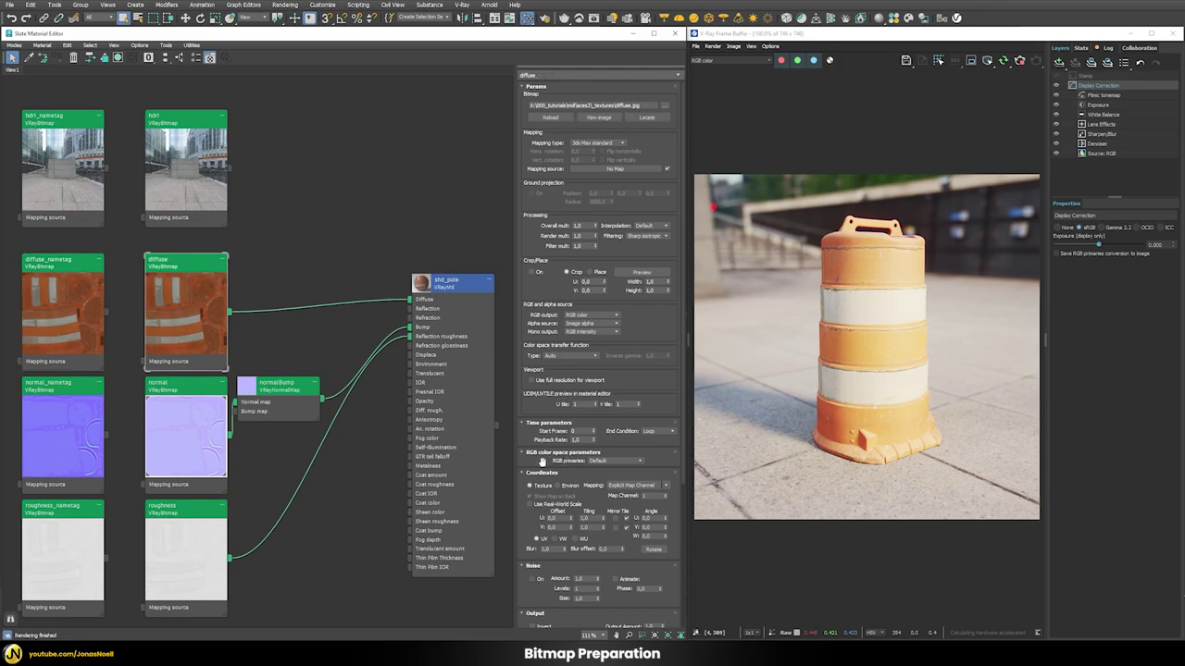
left_click(601, 461)
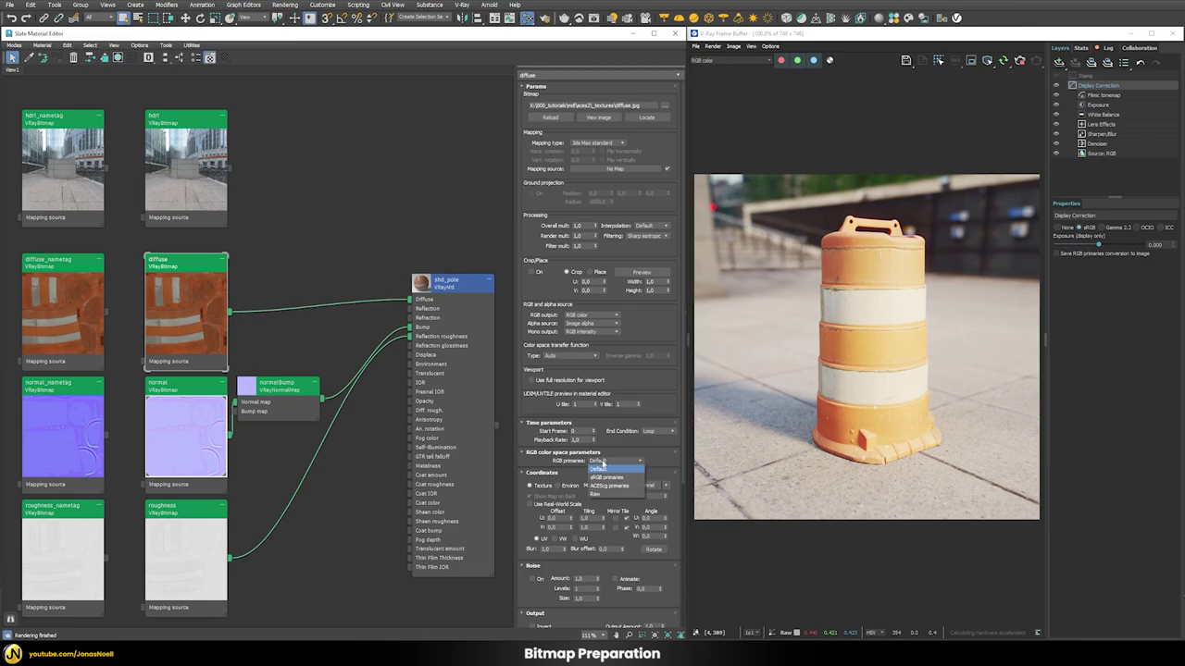
left_click(603, 479)
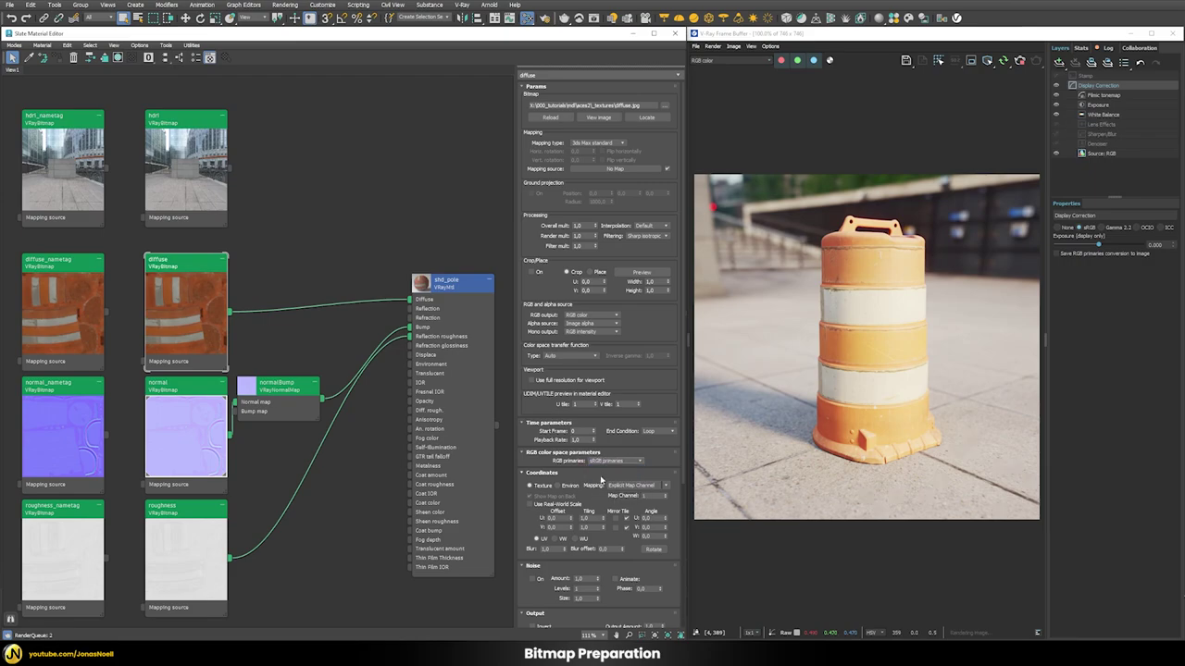
left_click(563, 357)
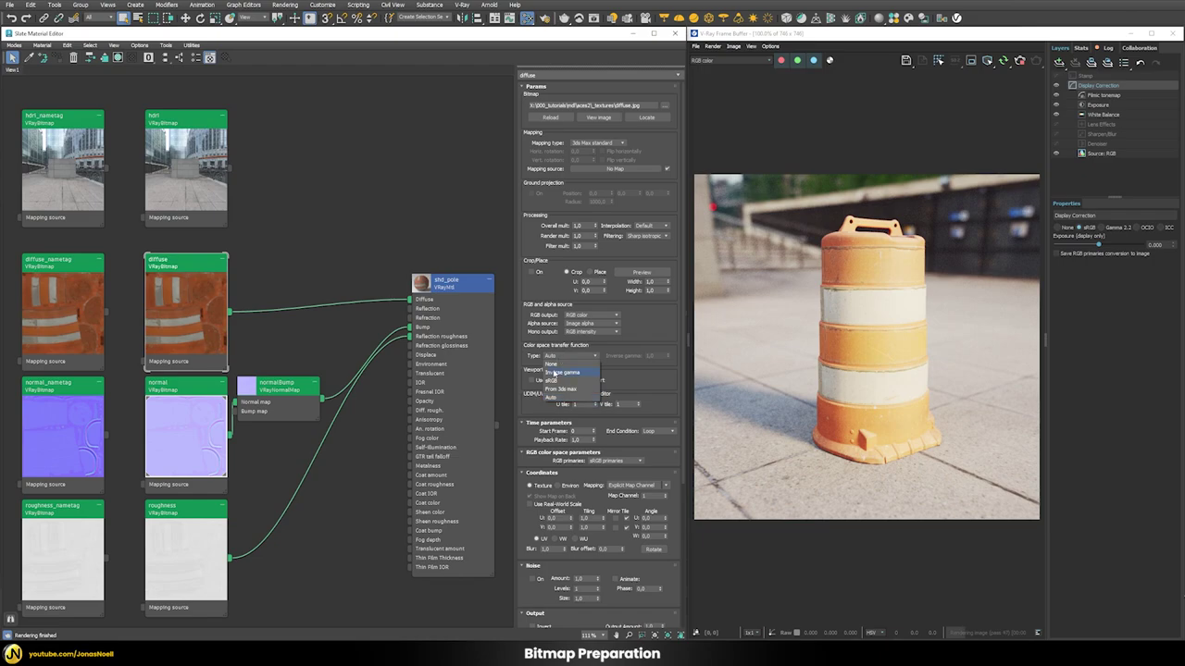
left_click(553, 381)
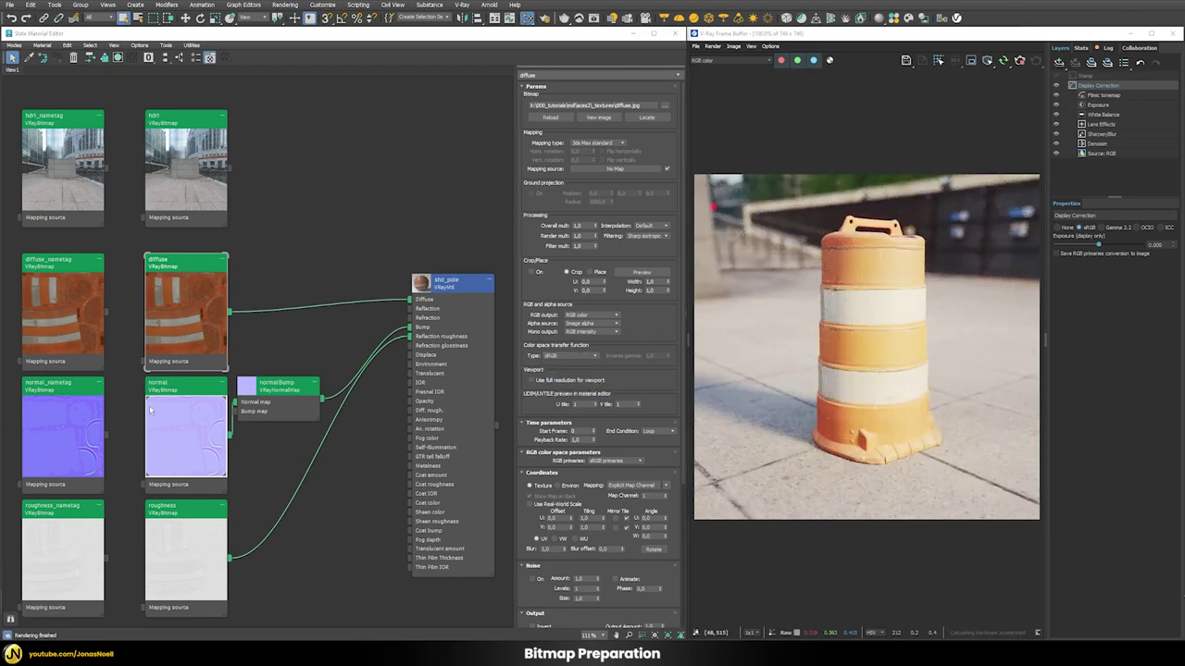
Replace the image file of normal_nametag with normal_raw.jpg, and check the color space settings of the normal bitmap
double_click(76, 412)
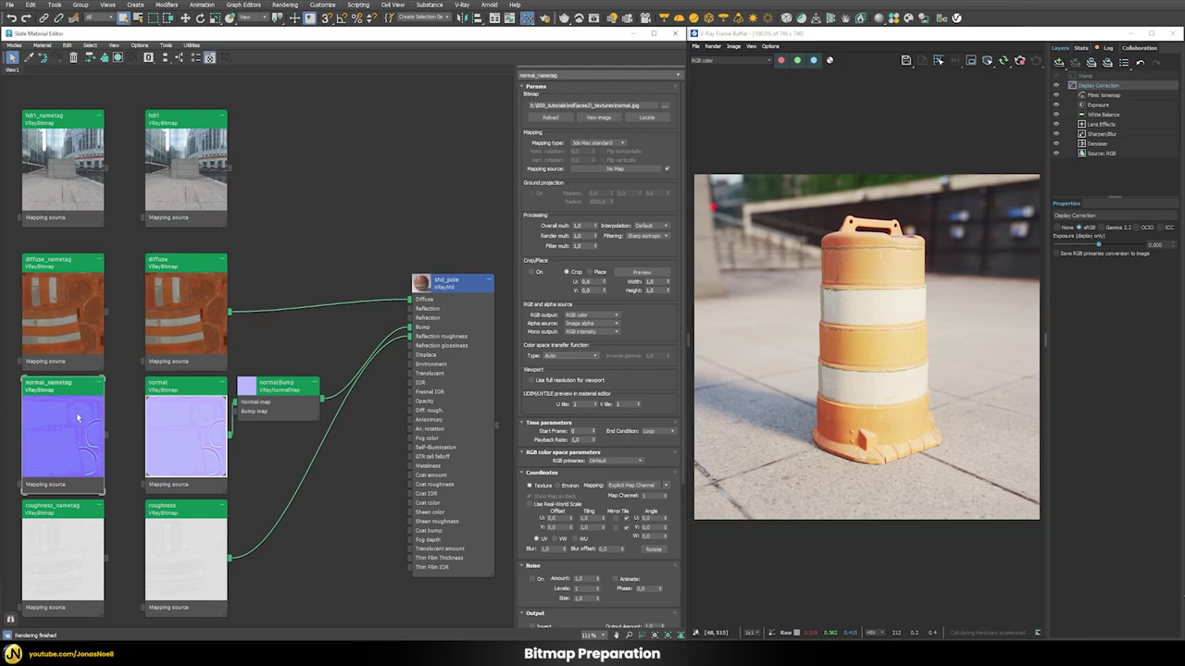
left_click(664, 105)
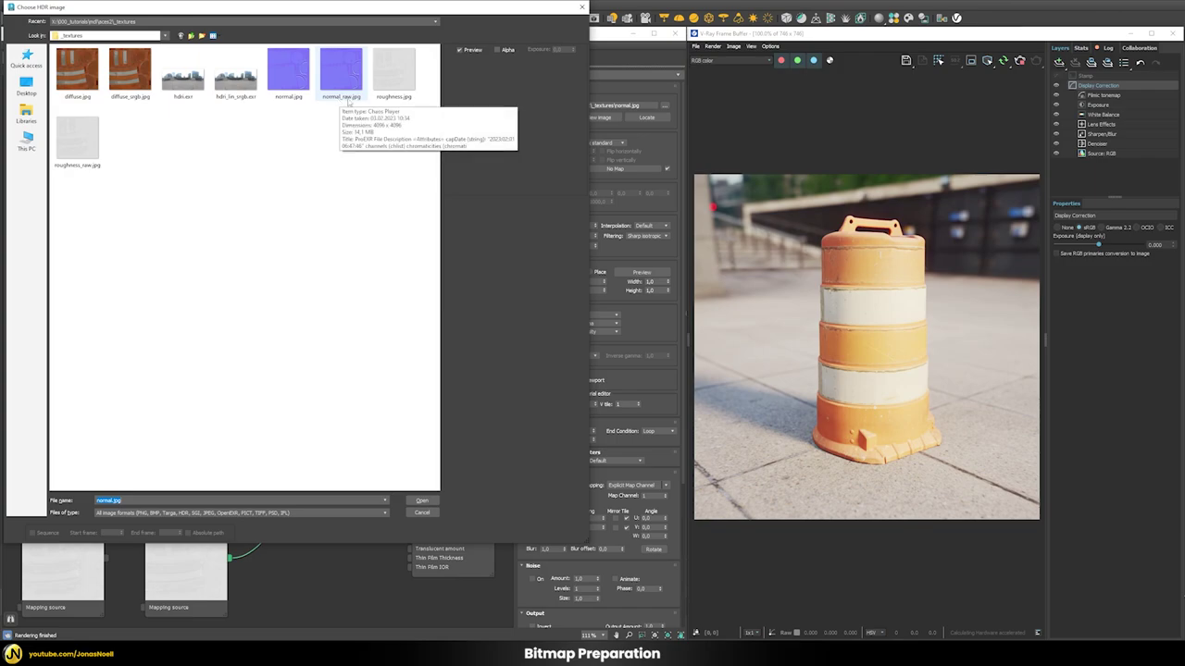
double_click(348, 102)
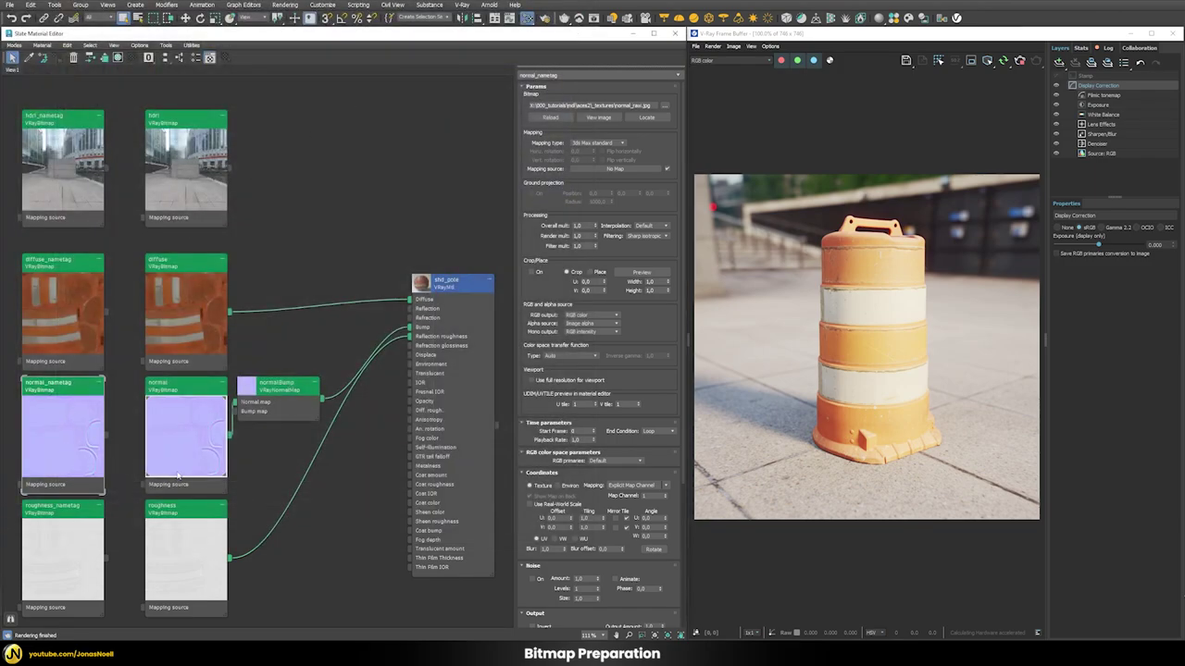
left_click(203, 431)
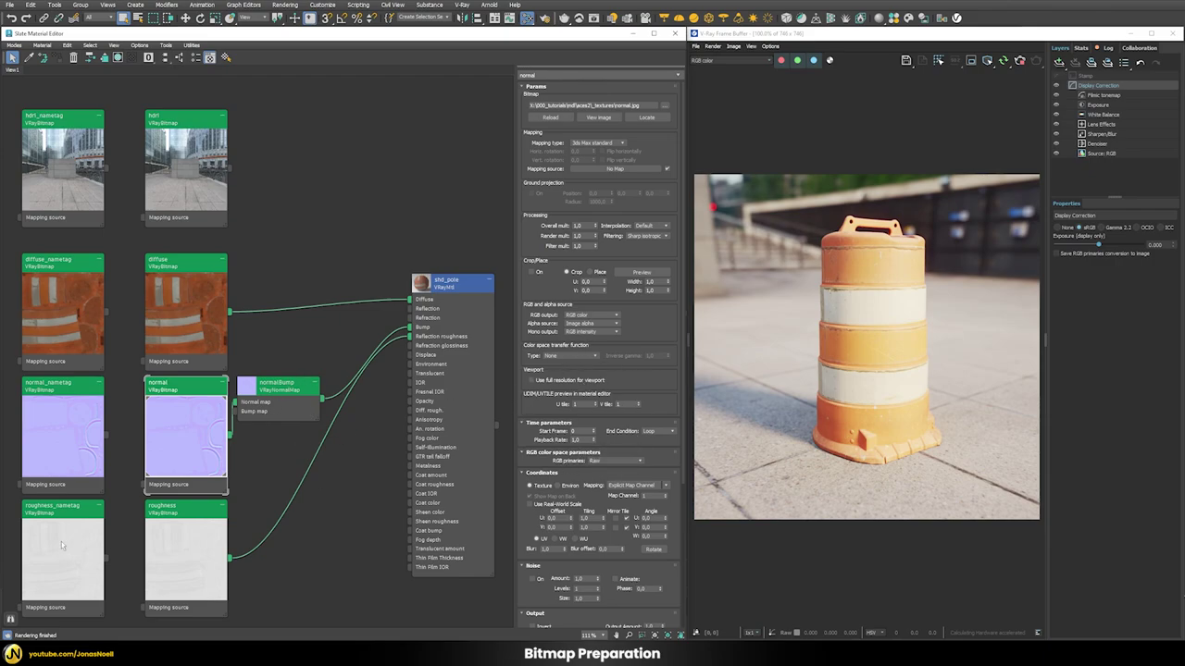
Replace the image file of the roughness_nametag bitmap with roughness_raw.jpg
left_click(182, 518)
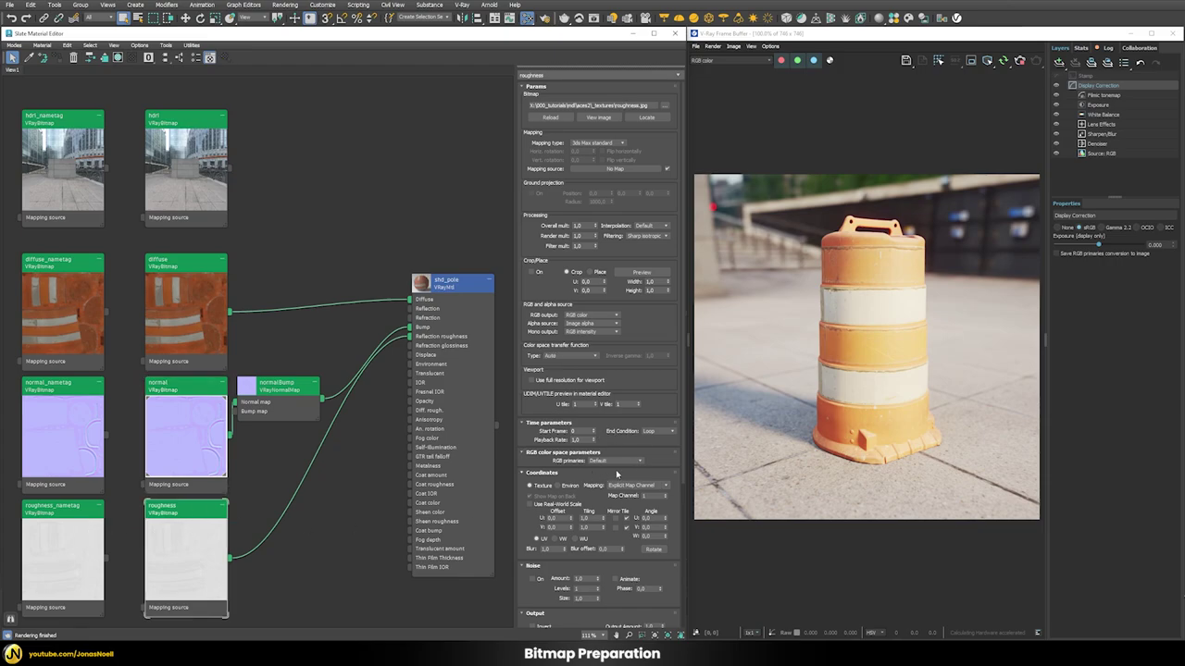
double_click(63, 549)
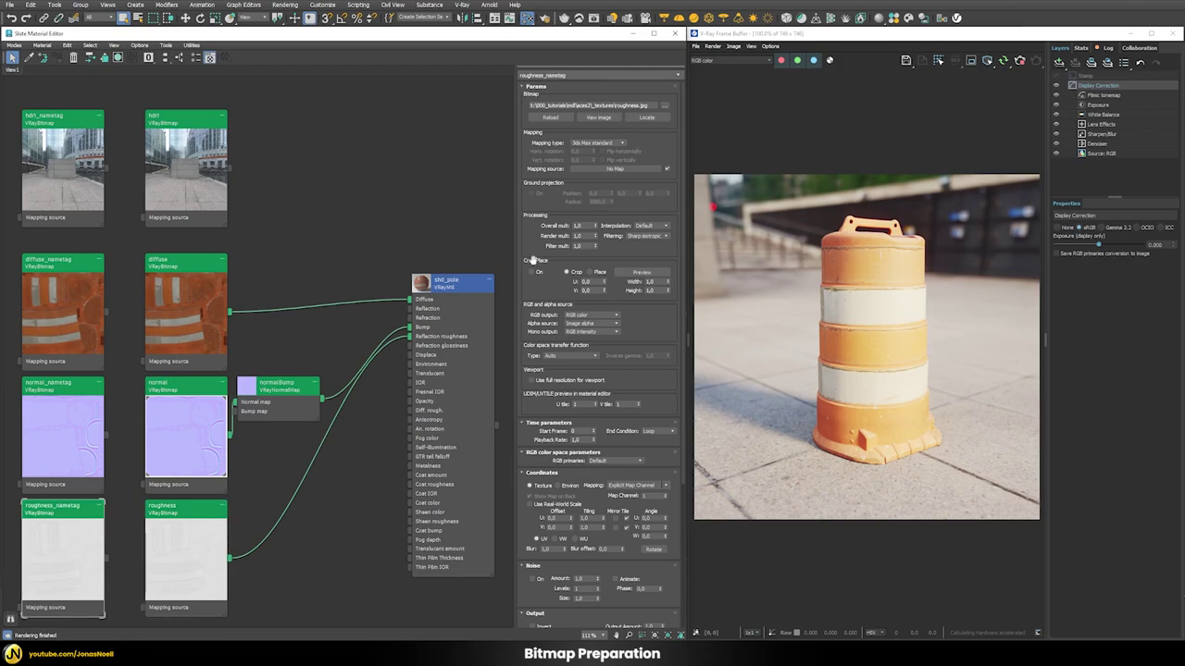
left_click(663, 107)
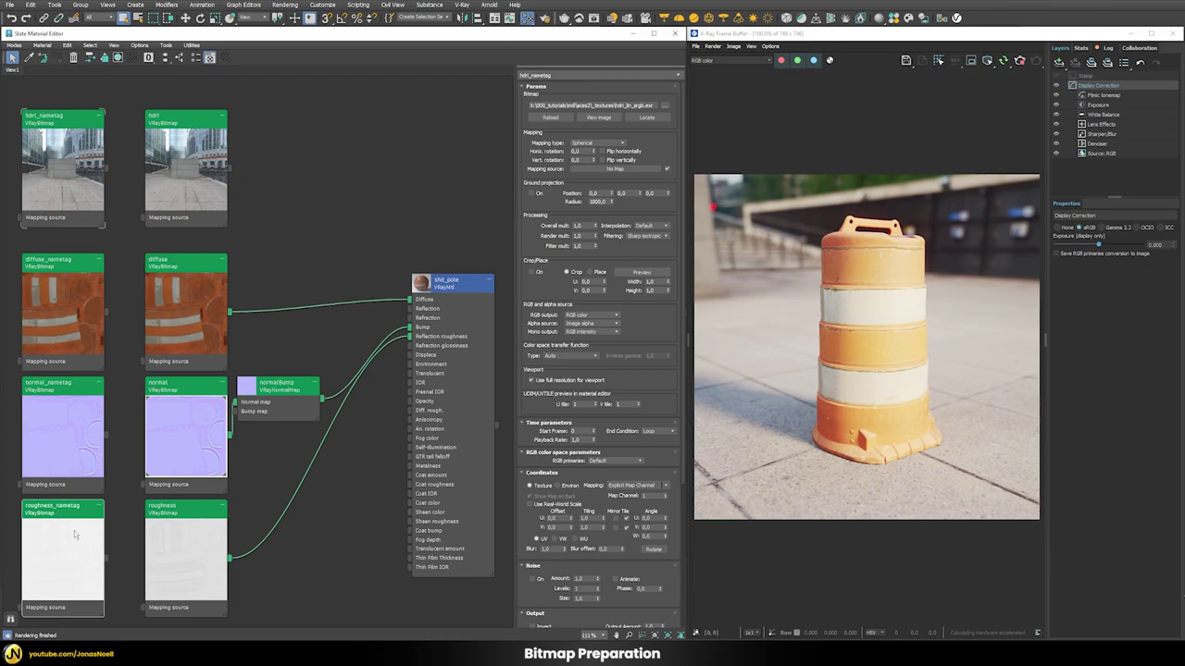
Set the roughness bitmap's RGB primaries to Raw and its color space transfer function to None
double_click(188, 515)
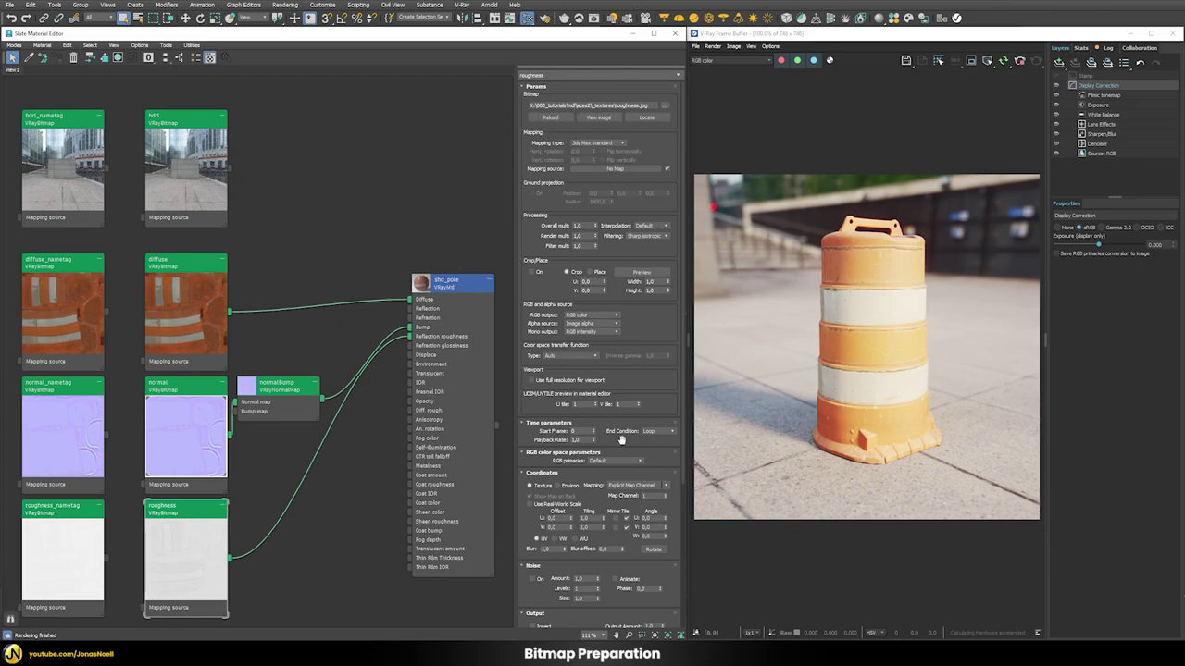
left_click(602, 461)
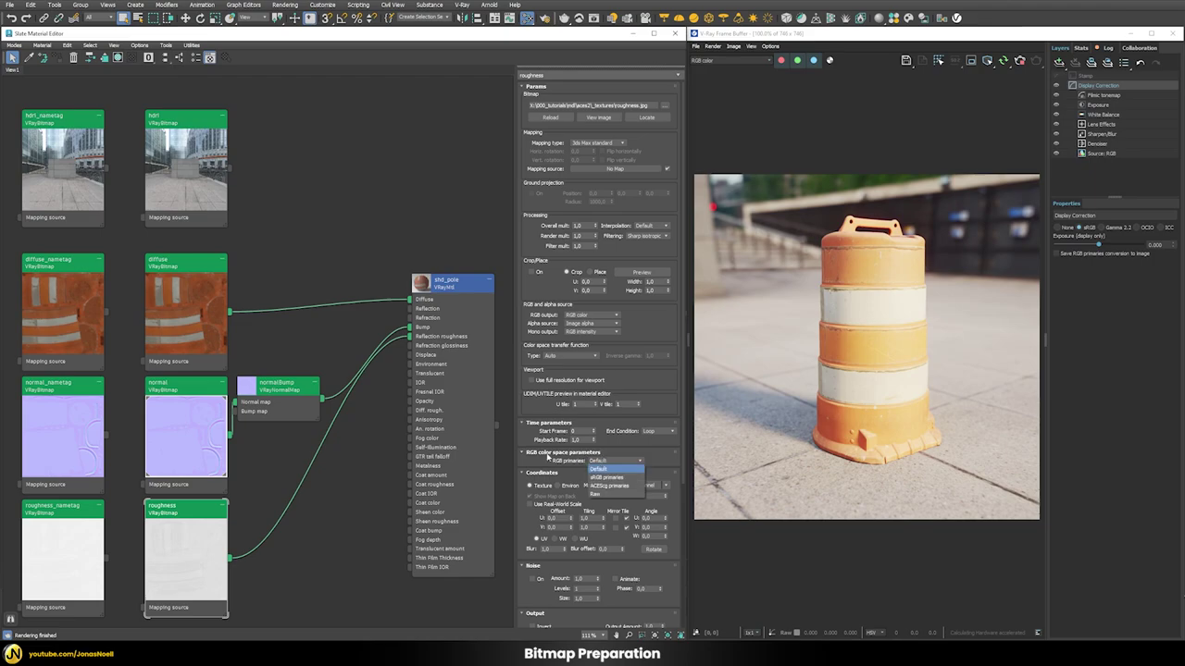
left_click(603, 495)
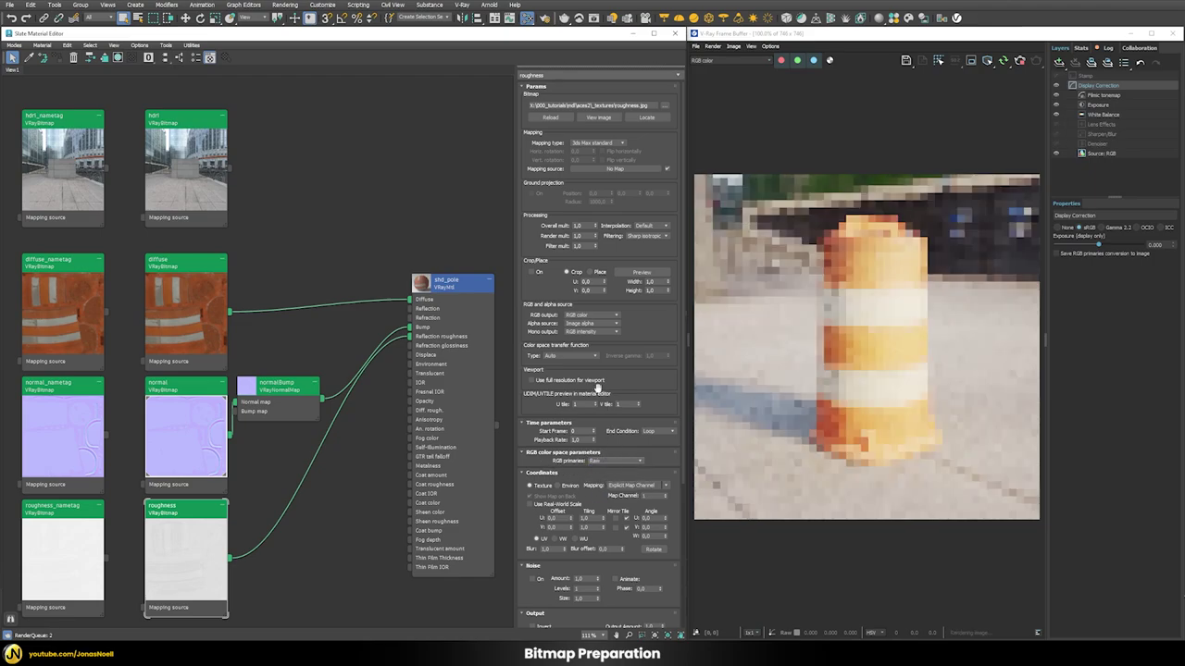
left_click(559, 356)
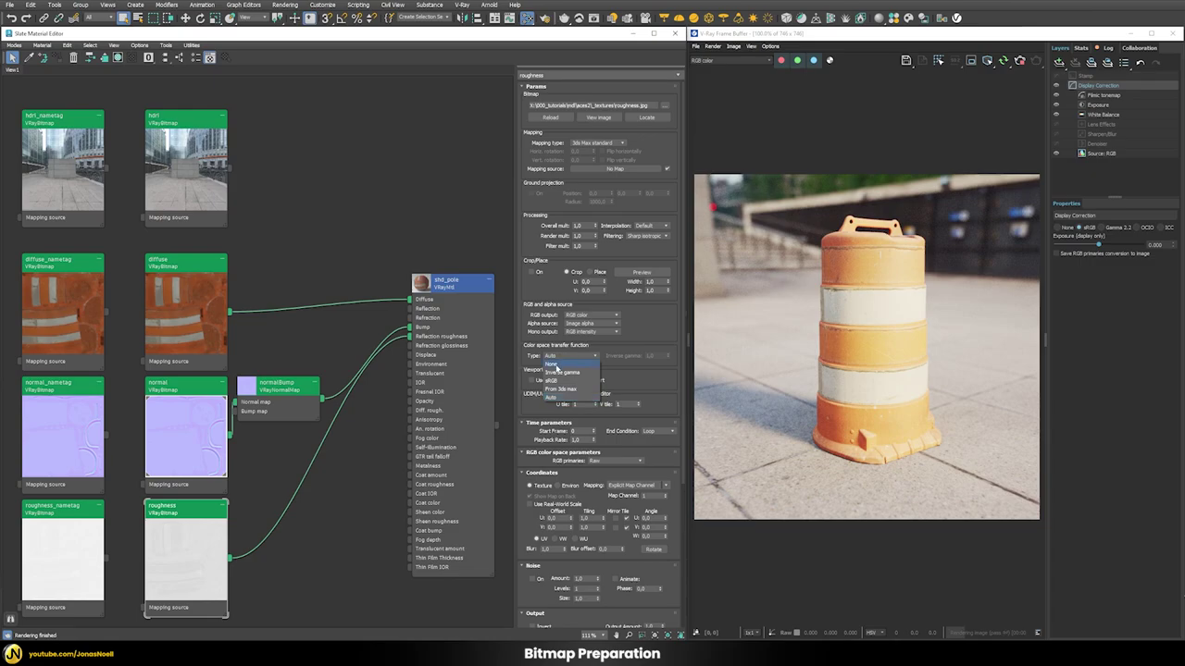
left_click(552, 364)
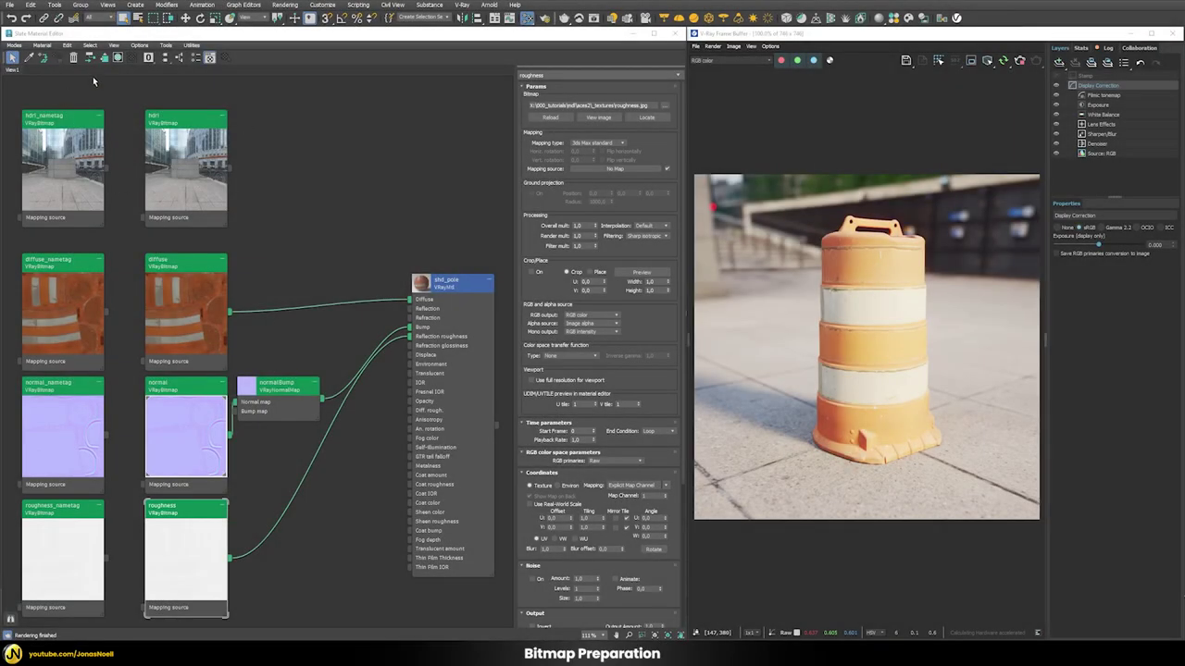
Compare the column of nametag bitmaps with the column of manually configured bitmaps, and inspect the color space parameters of hdri_nametag
left_click_drag(92, 81, 81, 541)
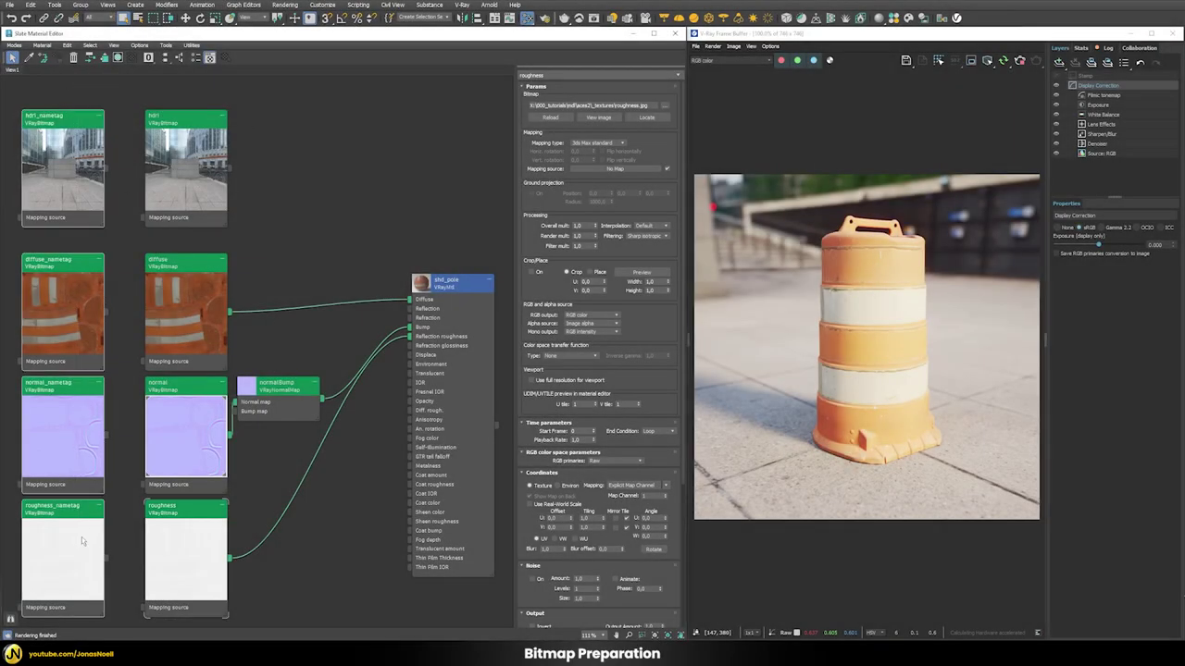
left_click_drag(132, 92, 170, 555)
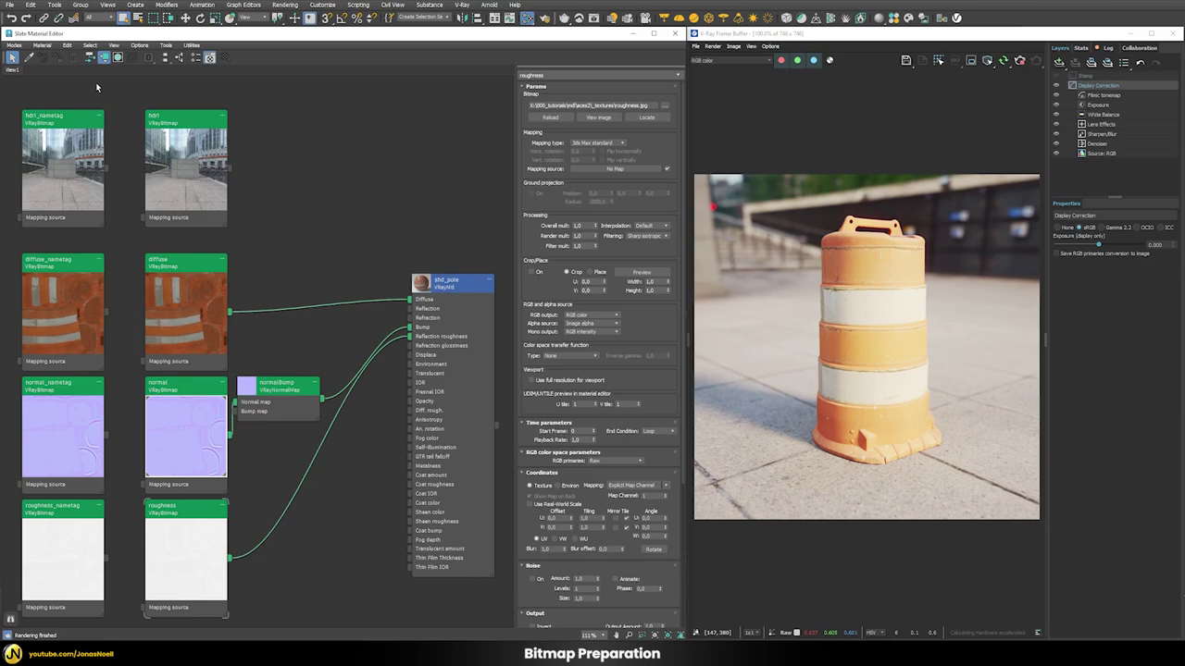
left_click_drag(158, 83, 195, 546)
double_click(70, 173)
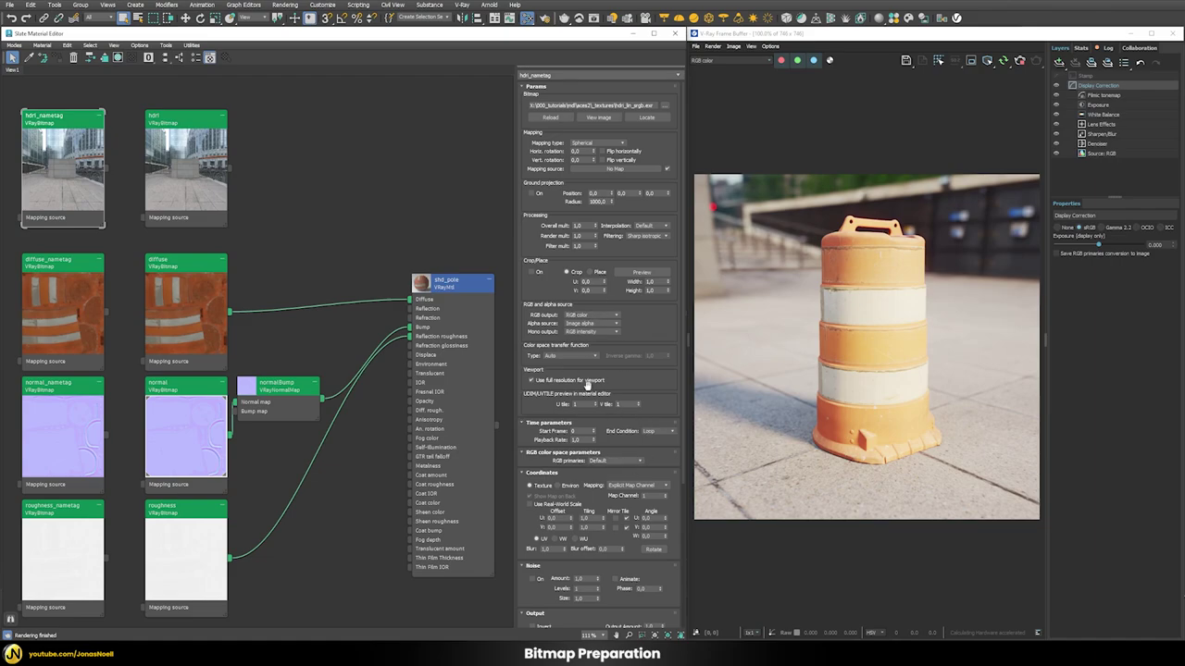
Inspect the color space settings of the manually configured hdri, diffuse, normal and roughness bitmaps
left_click(222, 218)
left_click(187, 357)
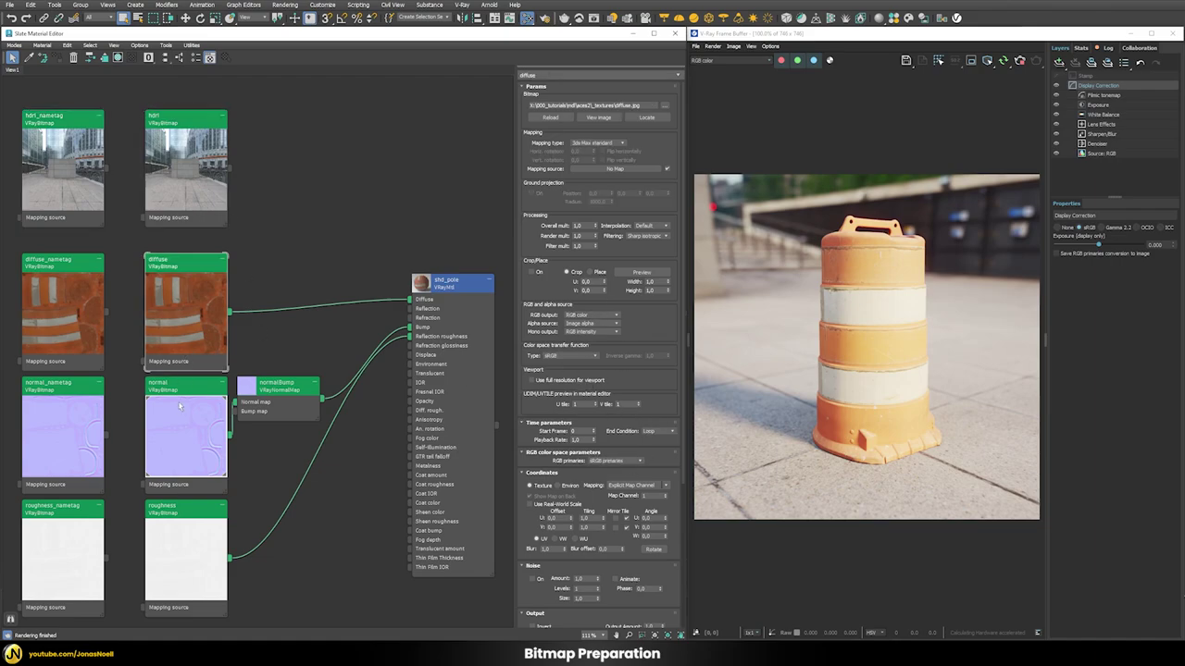
left_click(187, 379)
left_click(202, 554)
left_click(192, 411)
left_click(193, 271)
left_click(193, 185)
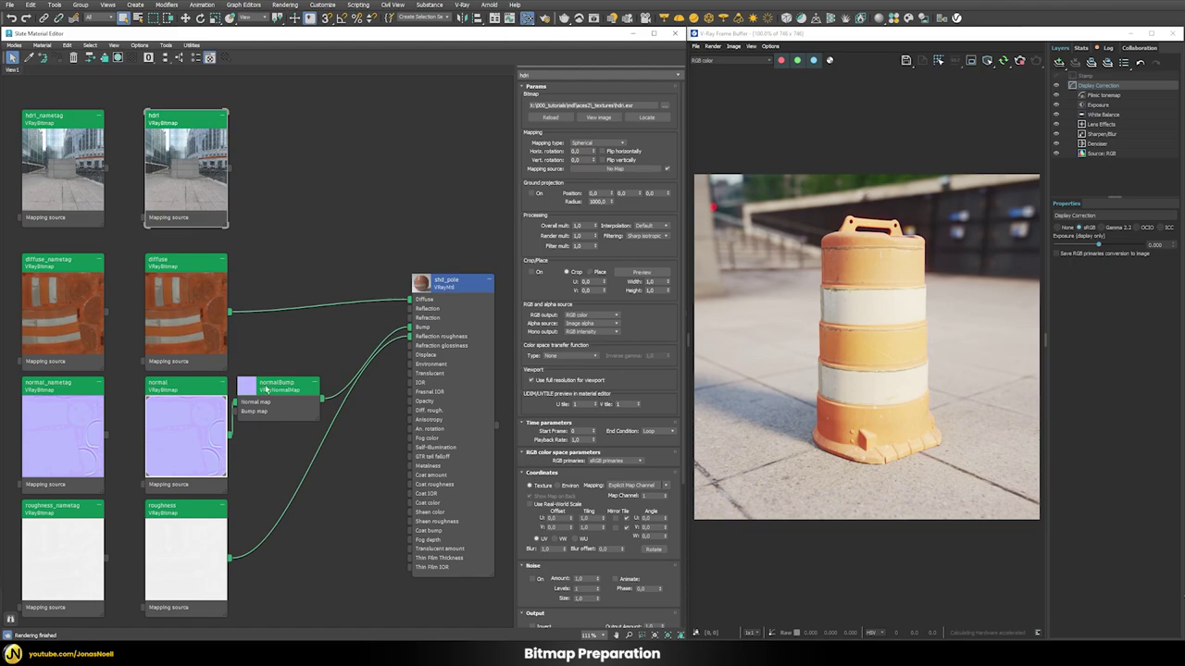
Review the transfer function and RGB primaries options of the diffuse bitmap, keeping them at sRGB and sRGB primaries
double_click(178, 328)
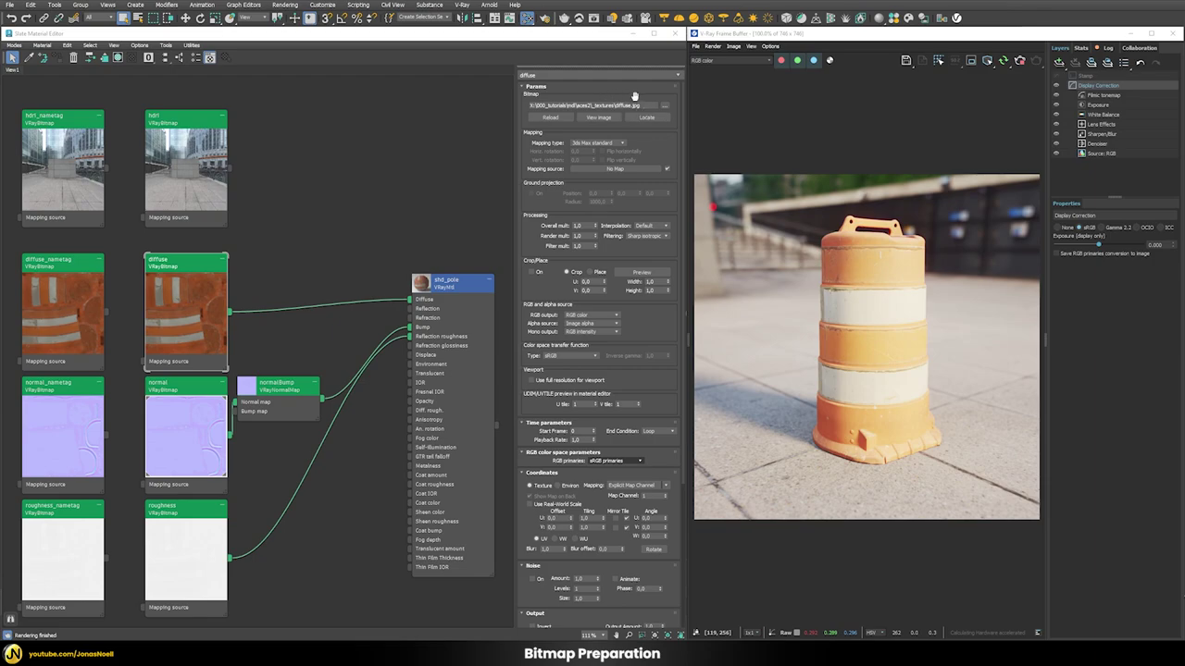
left_click(551, 355)
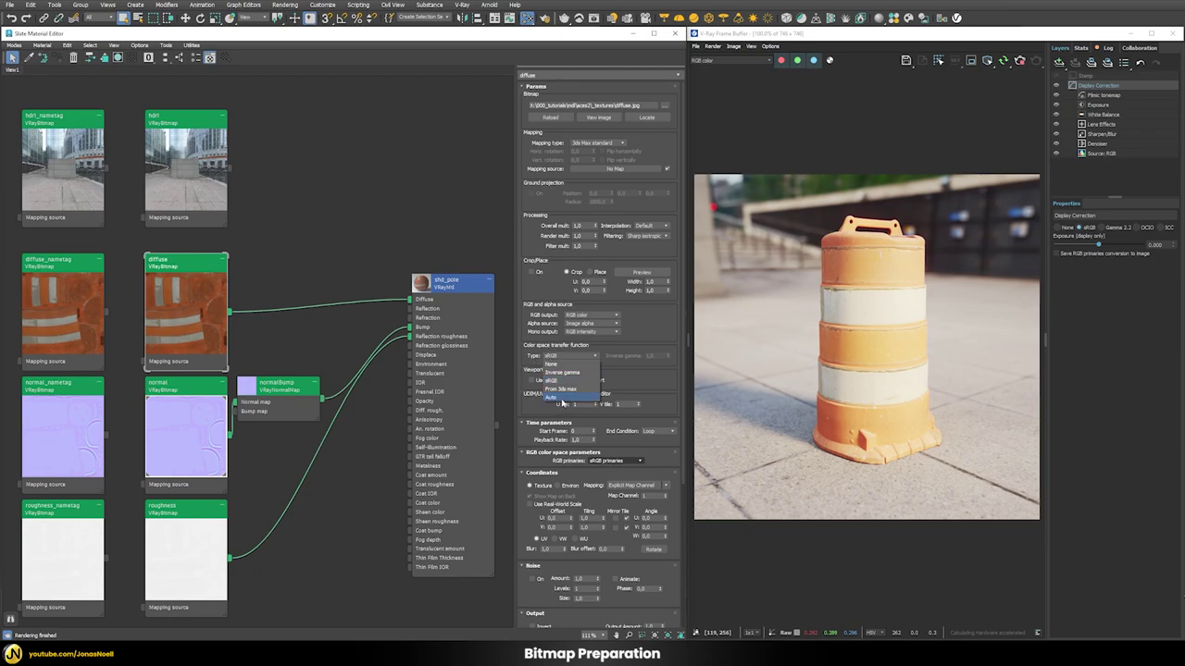
left_click(553, 380)
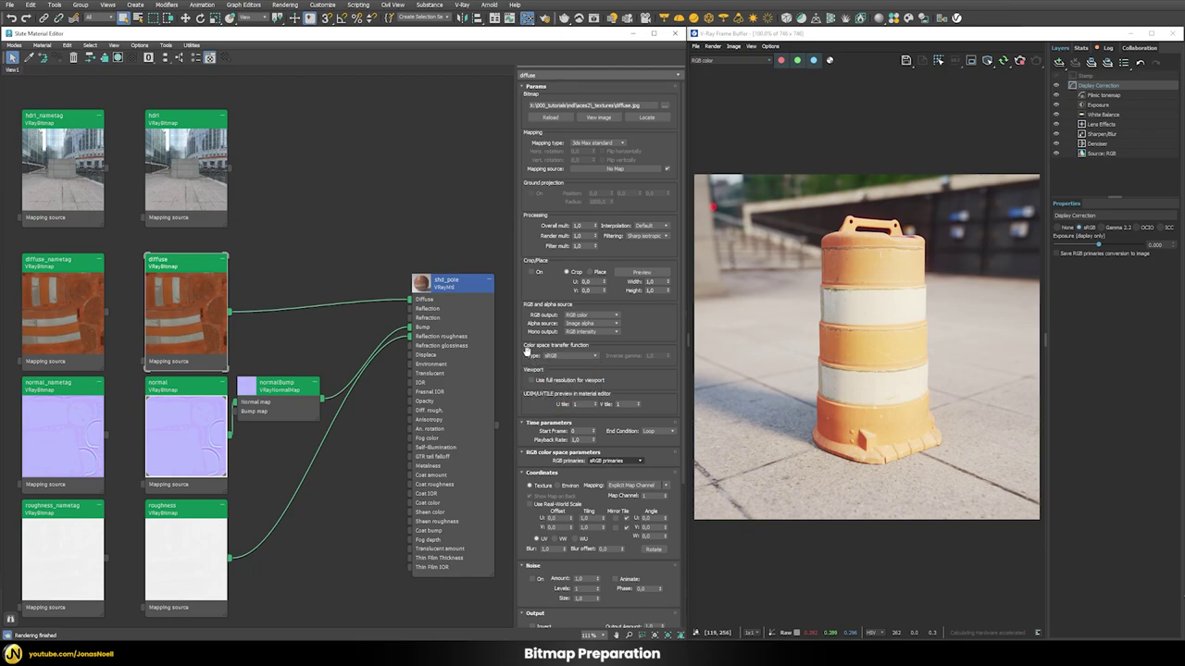
left_click(609, 461)
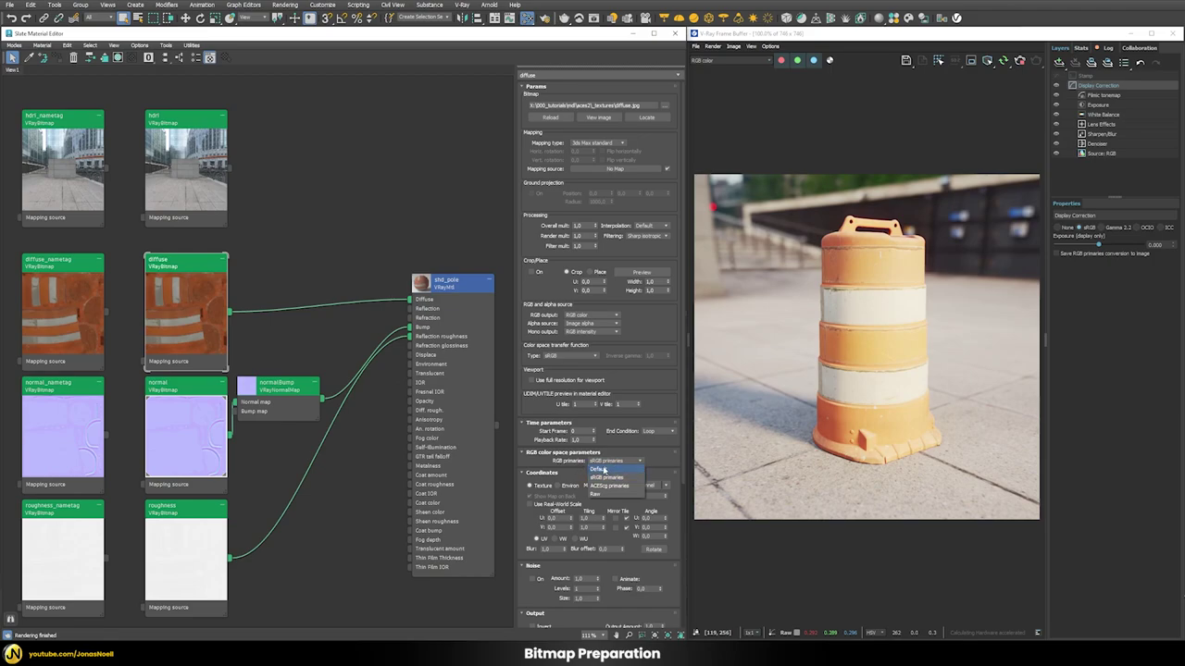
left_click(578, 460)
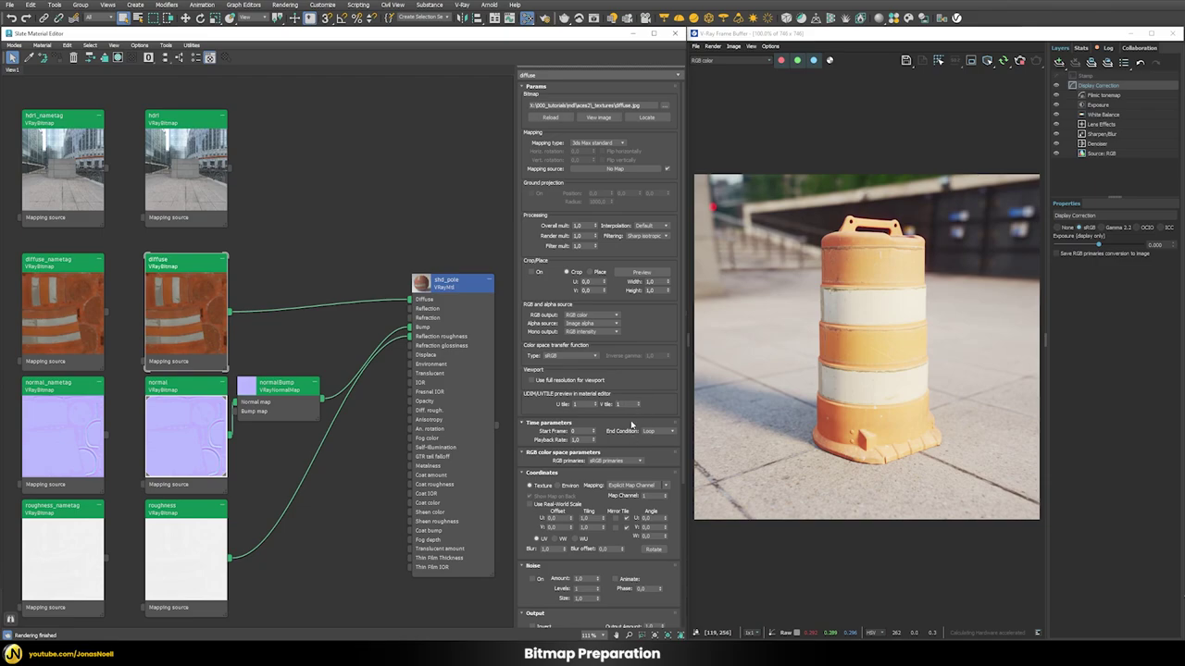
left_click(574, 356)
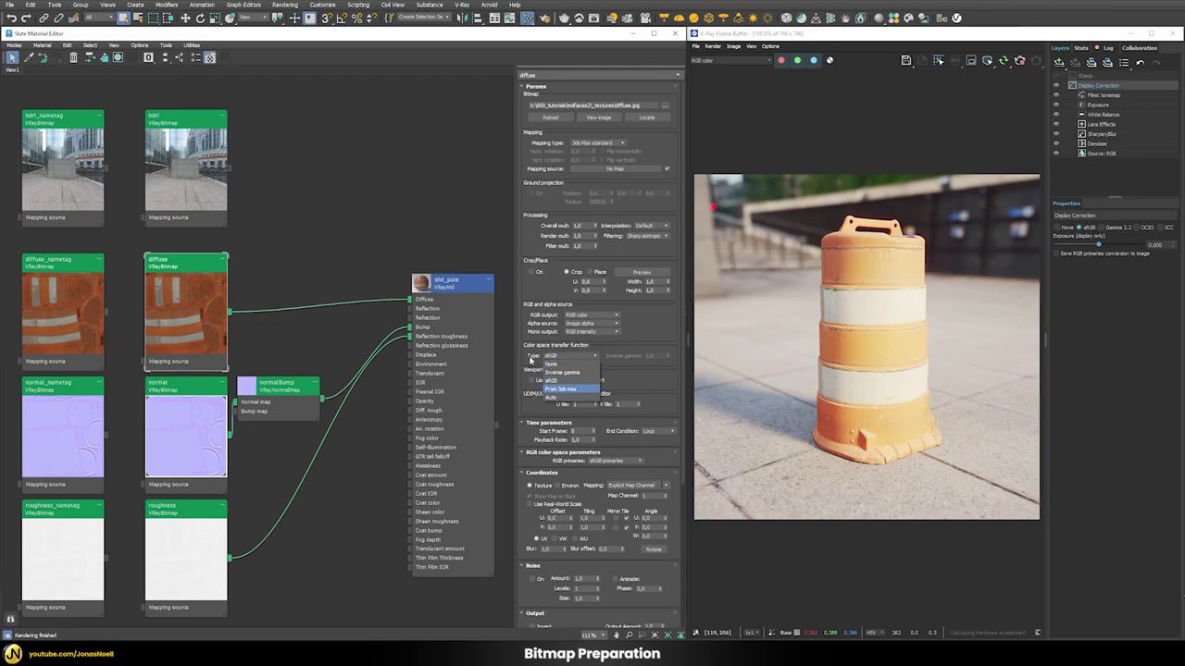
left_click(560, 381)
left_click(607, 461)
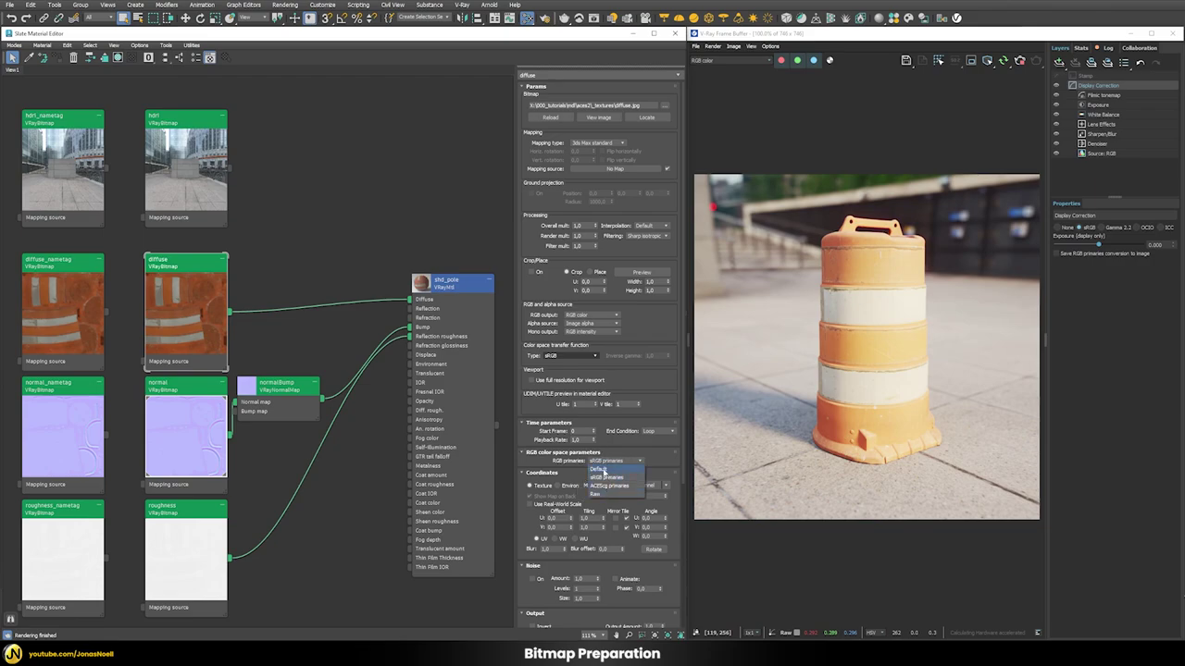
left_click(606, 478)
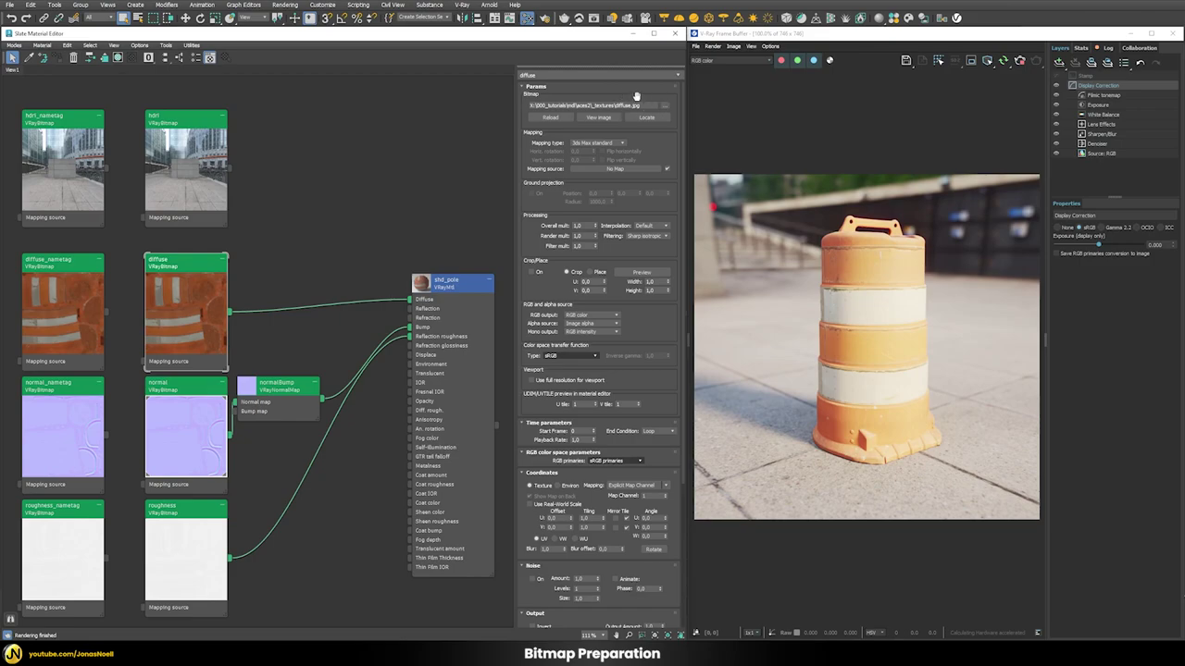
Compare the file names and color space settings of the diffuse_nametag and normal_nametag bitmaps with the manual setup
left_click(64, 288)
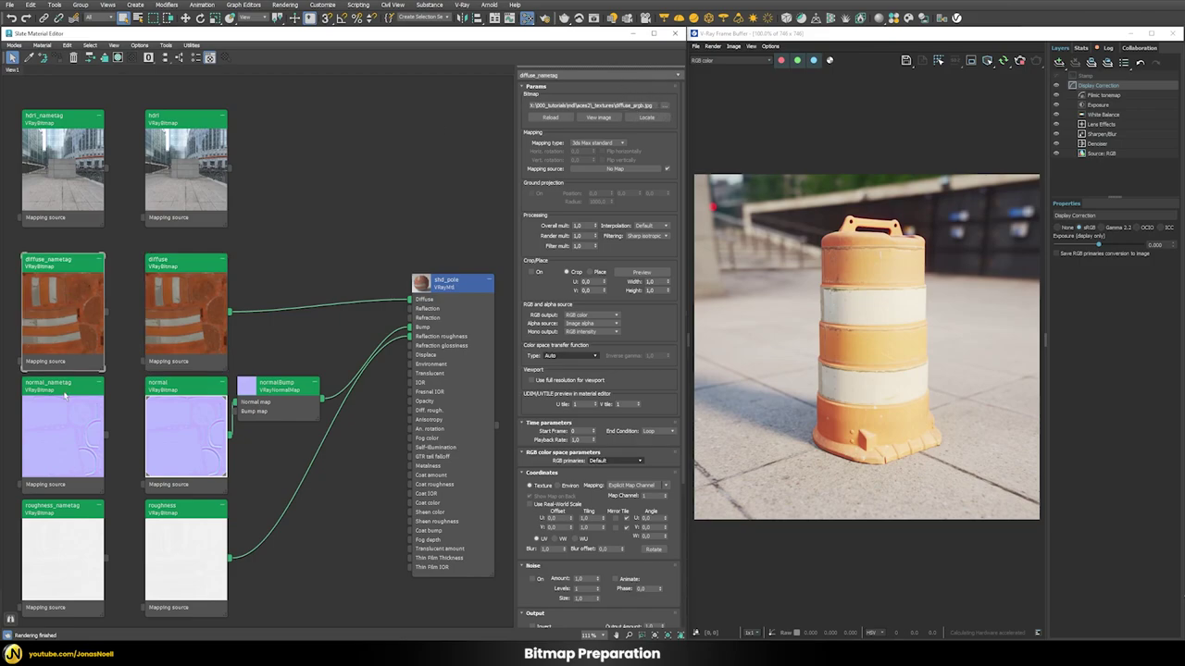
double_click(64, 398)
left_click(72, 331)
double_click(71, 331)
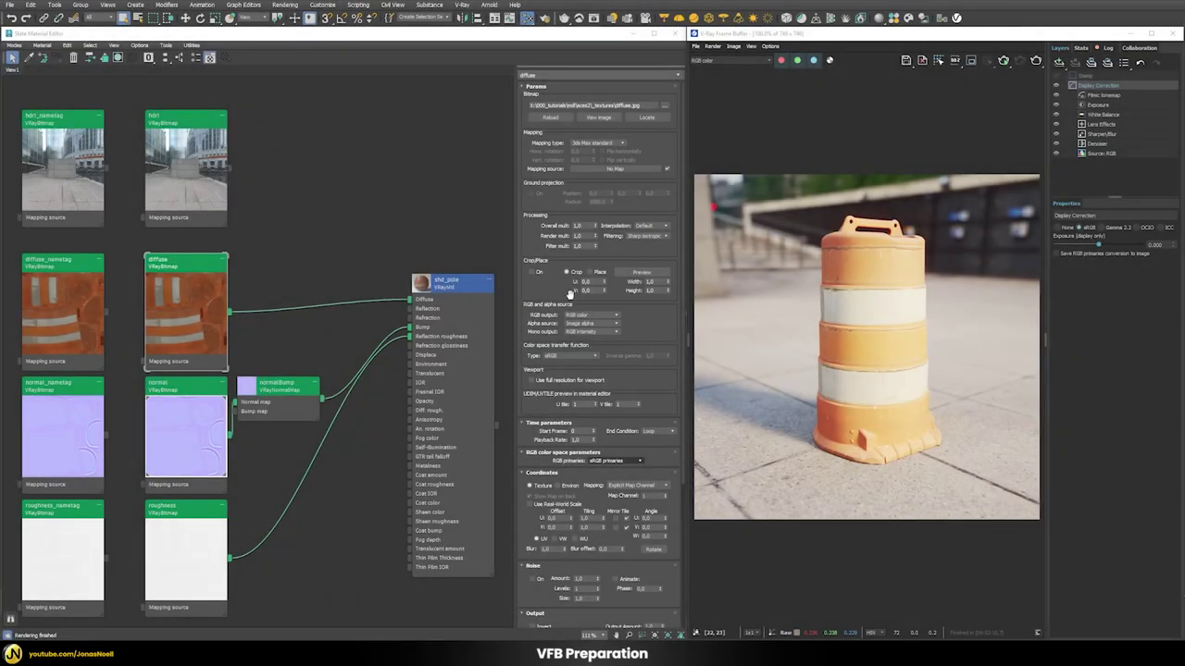
left_click(285, 5)
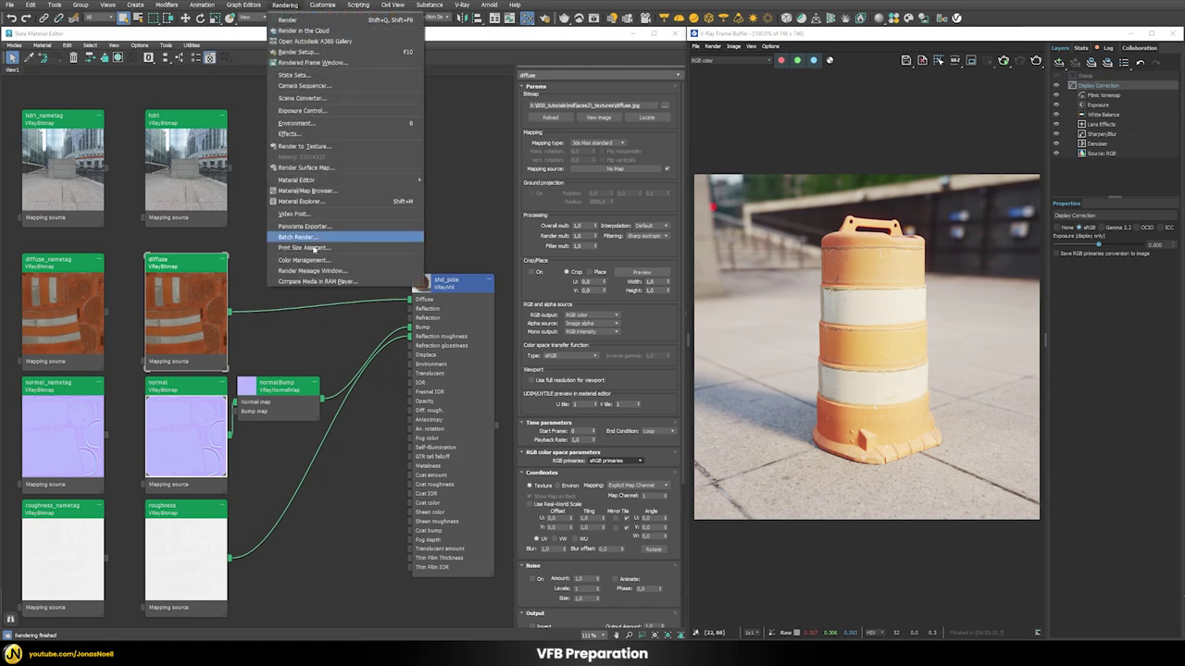
left_click(834, 311)
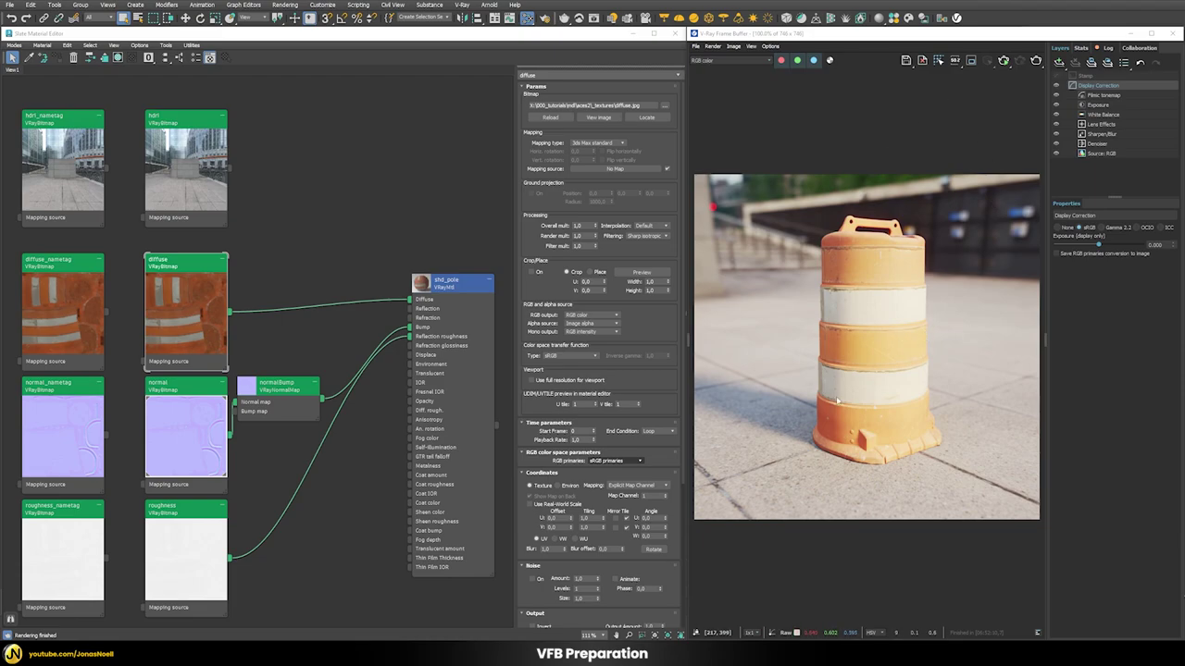
Disable the Filmic tonemap and Exposure correction layers in the V-Ray Frame Buffer
left_click(1093, 96)
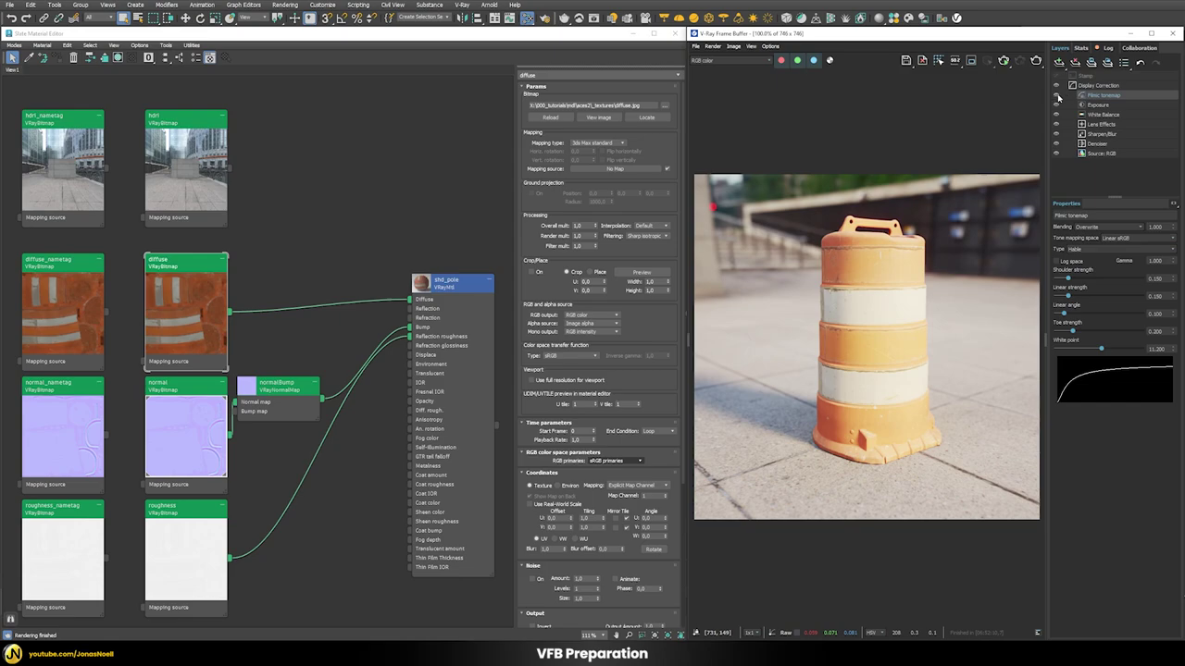
double_click(1057, 96)
left_click(1057, 97)
left_click(1057, 104)
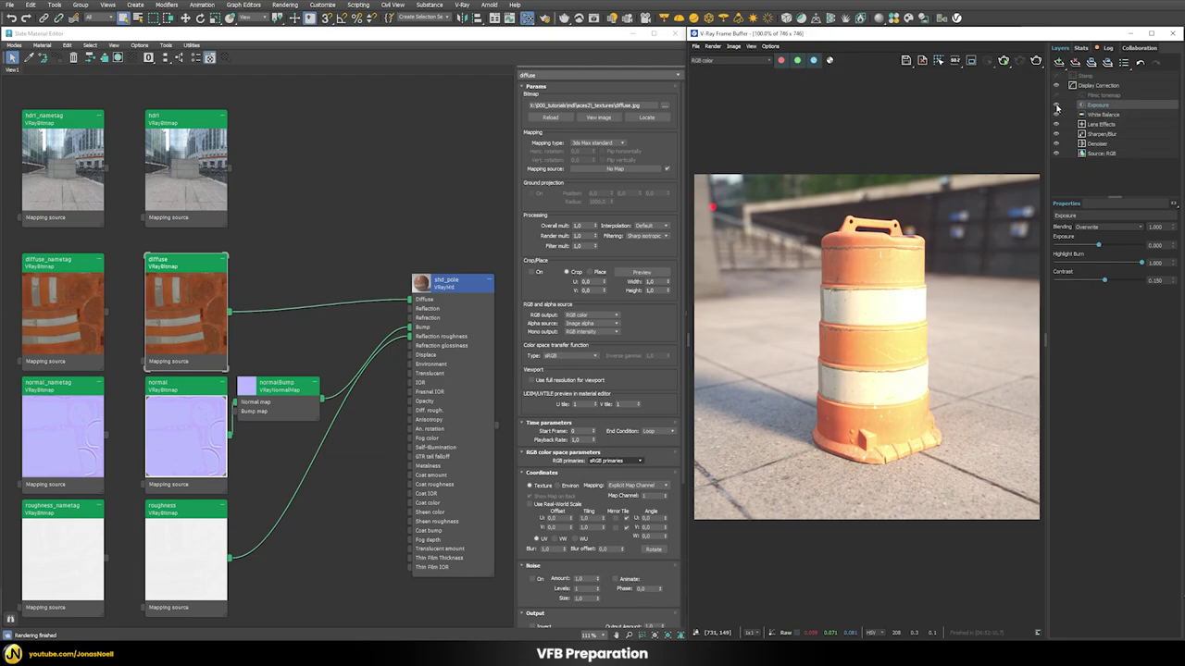
left_click(1057, 107)
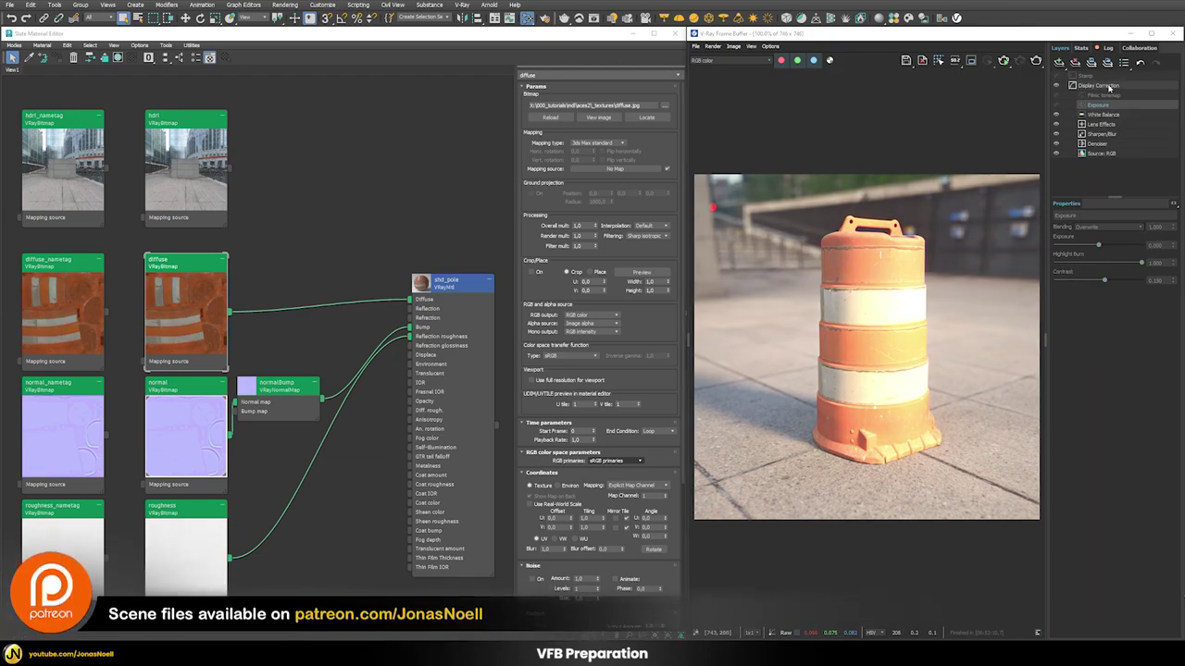
Inspect the properties of the Display Correction, White Balance, Filmic tonemap and Exposure layers in the frame buffer
left_click(1107, 86)
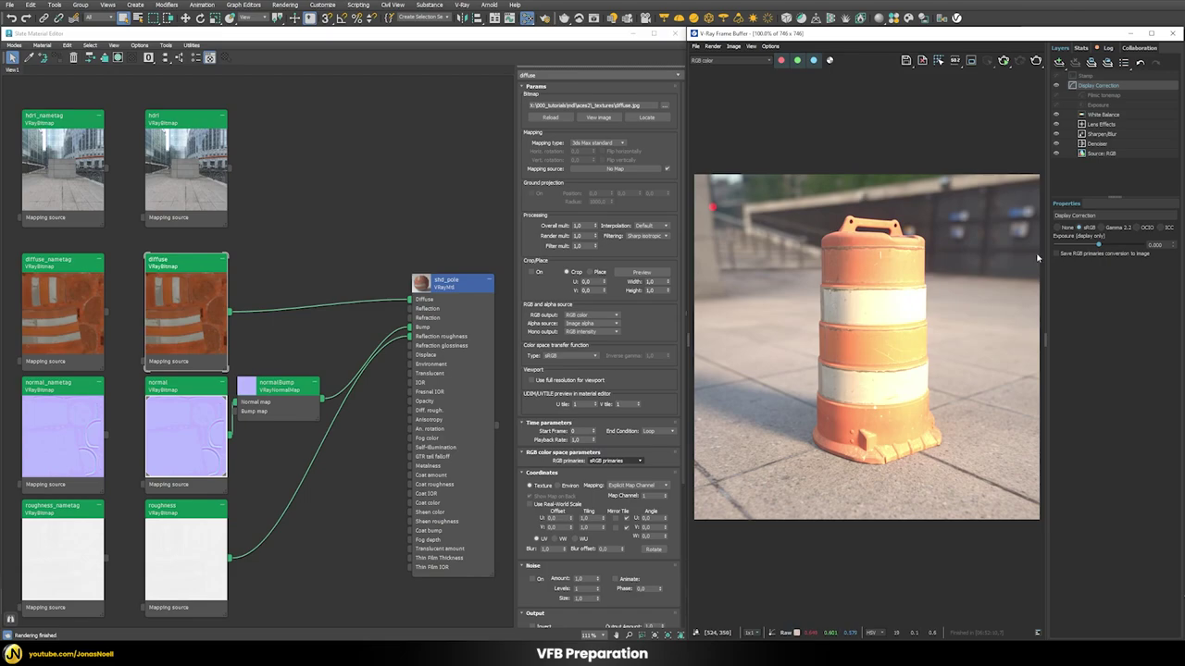
left_click(1096, 116)
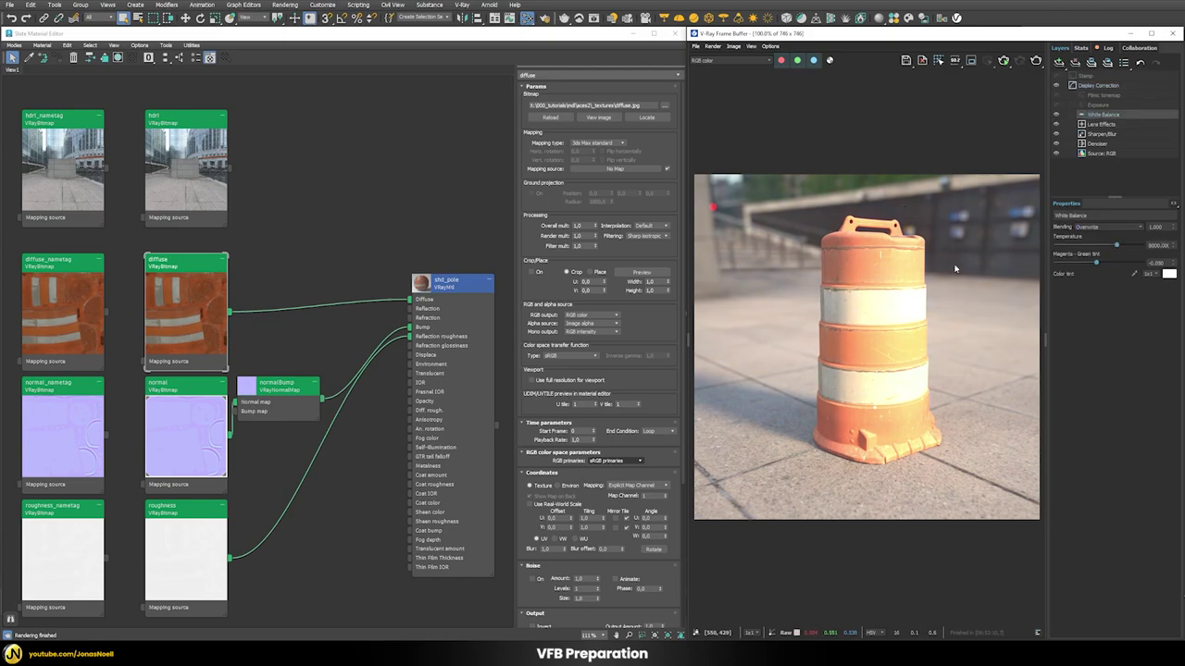
left_click(1102, 96)
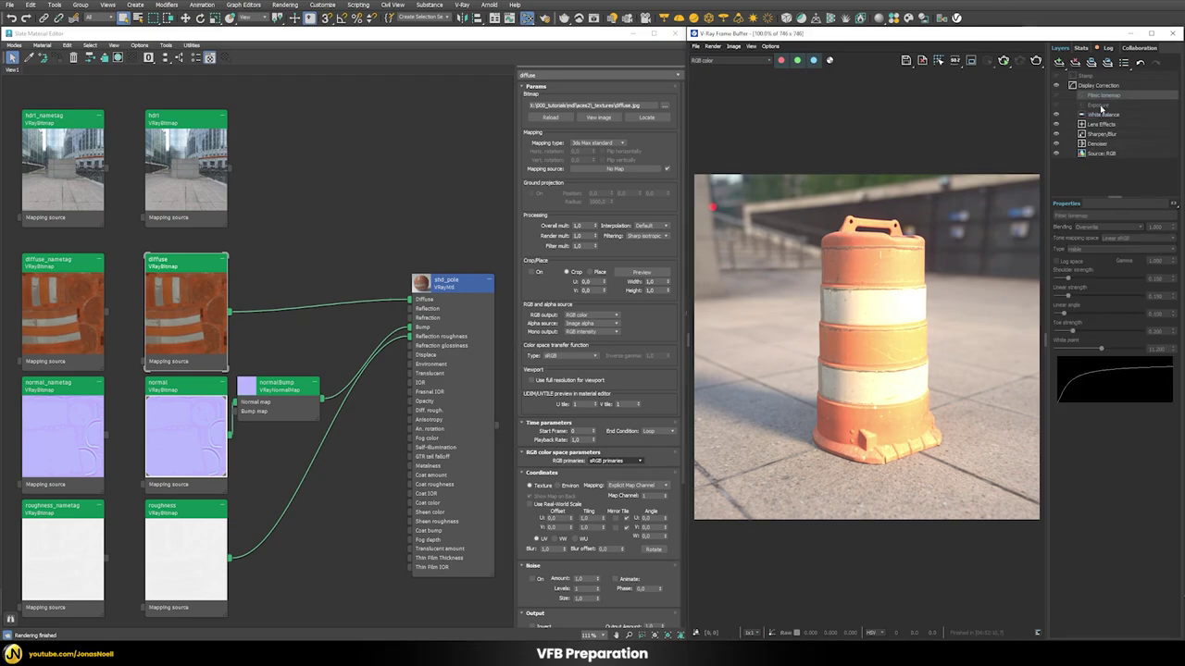
left_click(1099, 105)
left_click(1101, 95)
left_click(1098, 105)
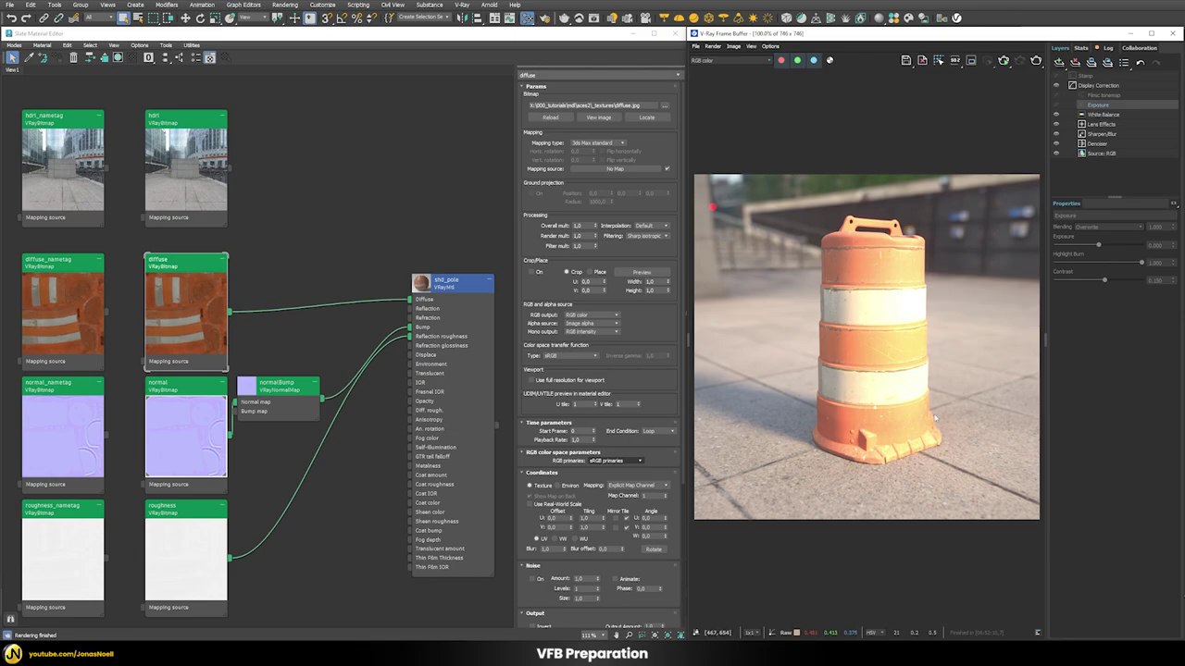
left_click(1099, 85)
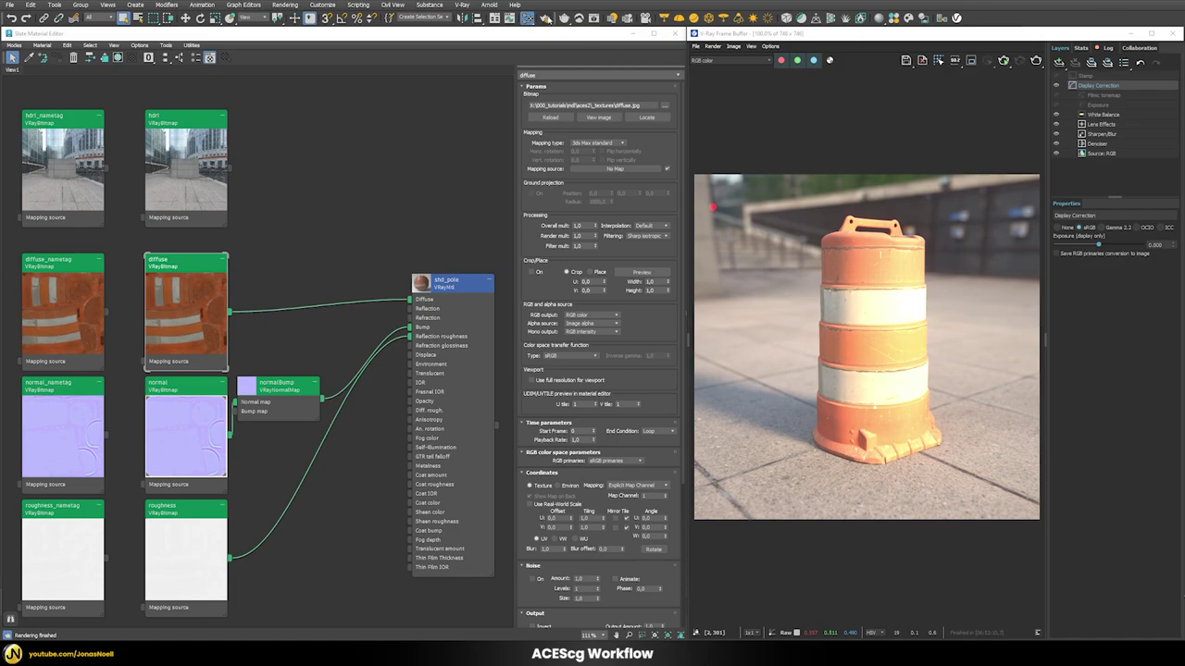
Check the rendering RGB primaries in V-Ray's color management render settings and close the render setup
left_click(545, 19)
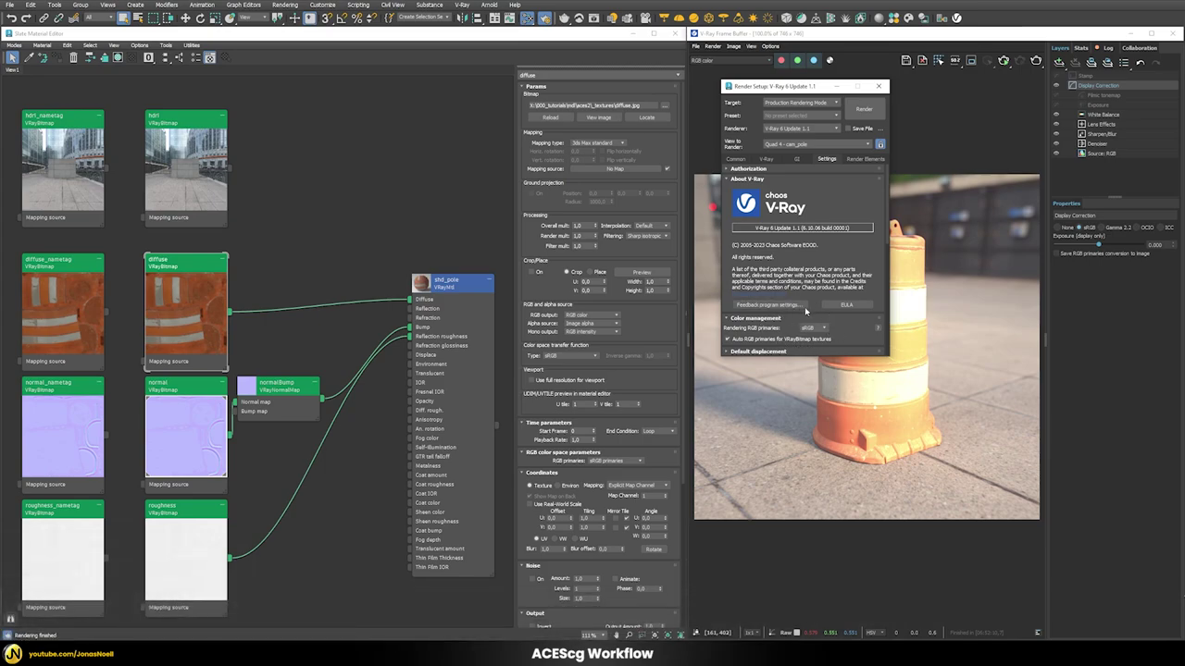
left_click(881, 87)
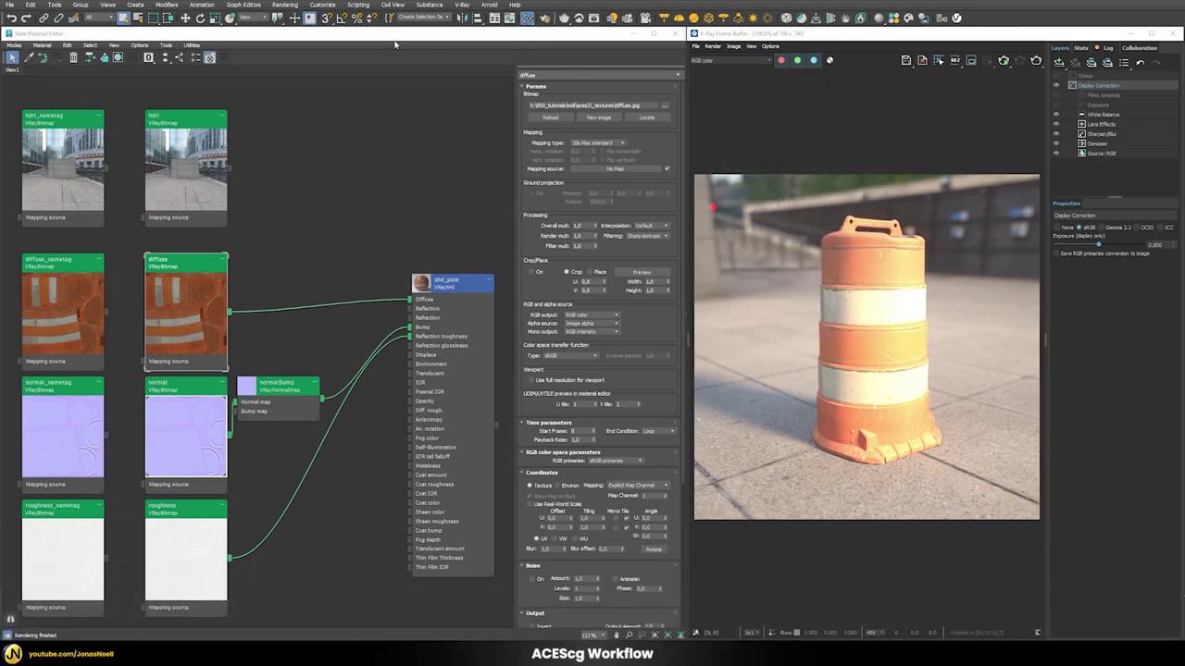
Set the color management mode to OCIO (Technology Preview) - 3ds Max Default, accept the switch, and start an interactive render
left_click(290, 6)
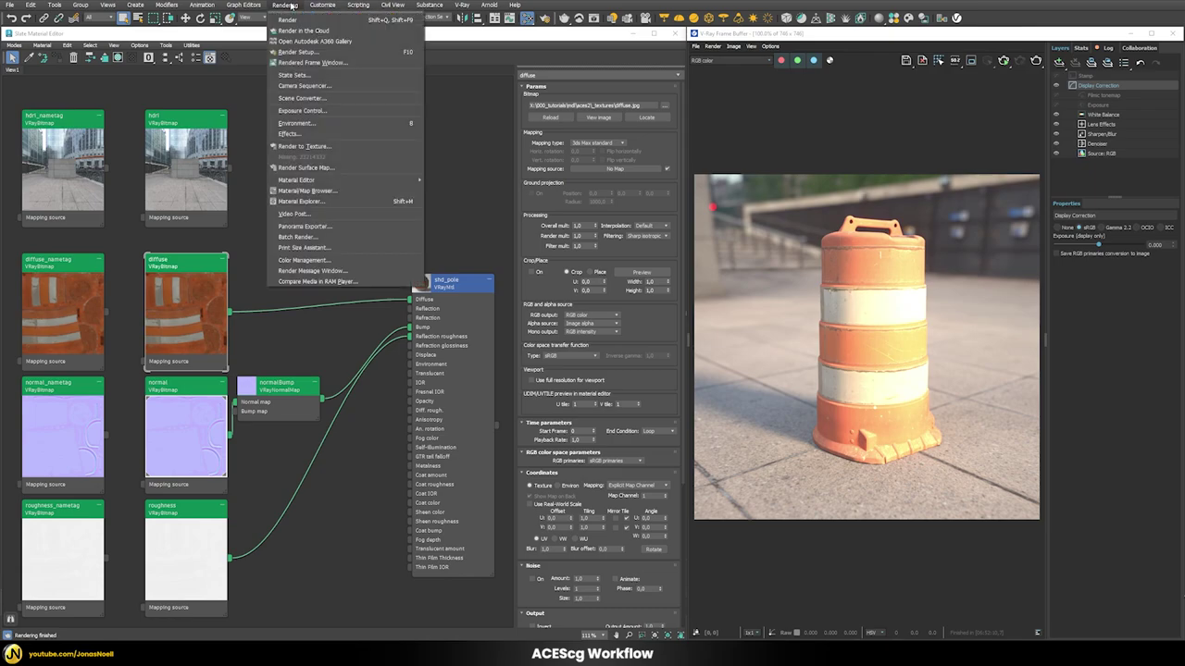
left_click(281, 261)
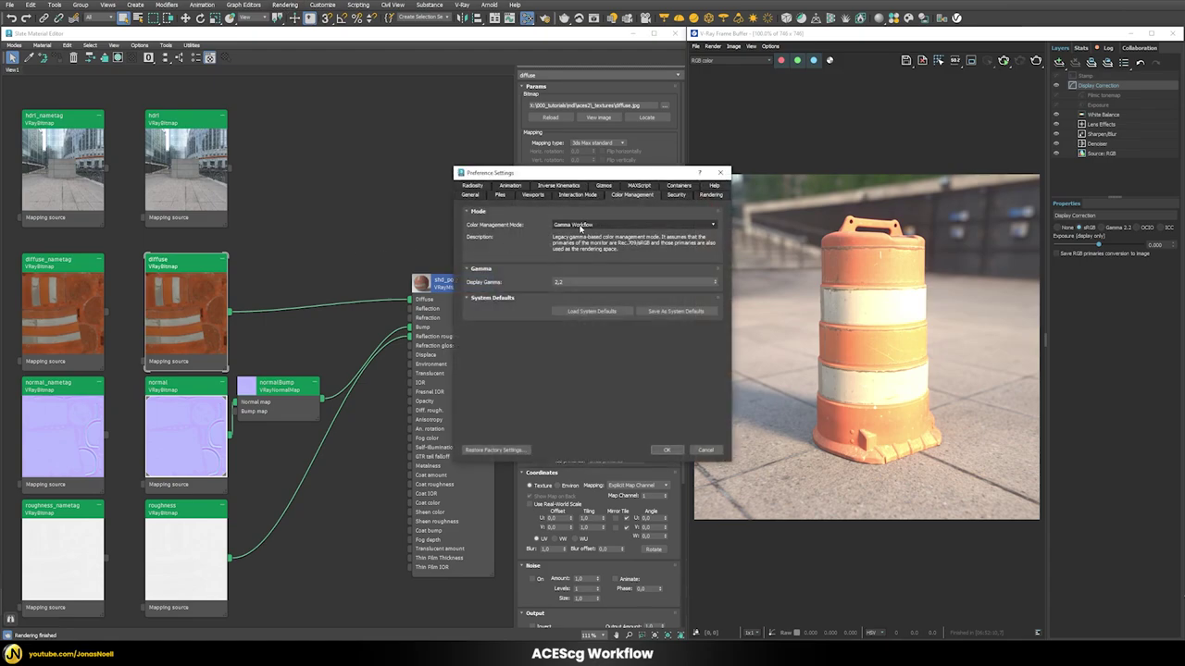
left_click(576, 225)
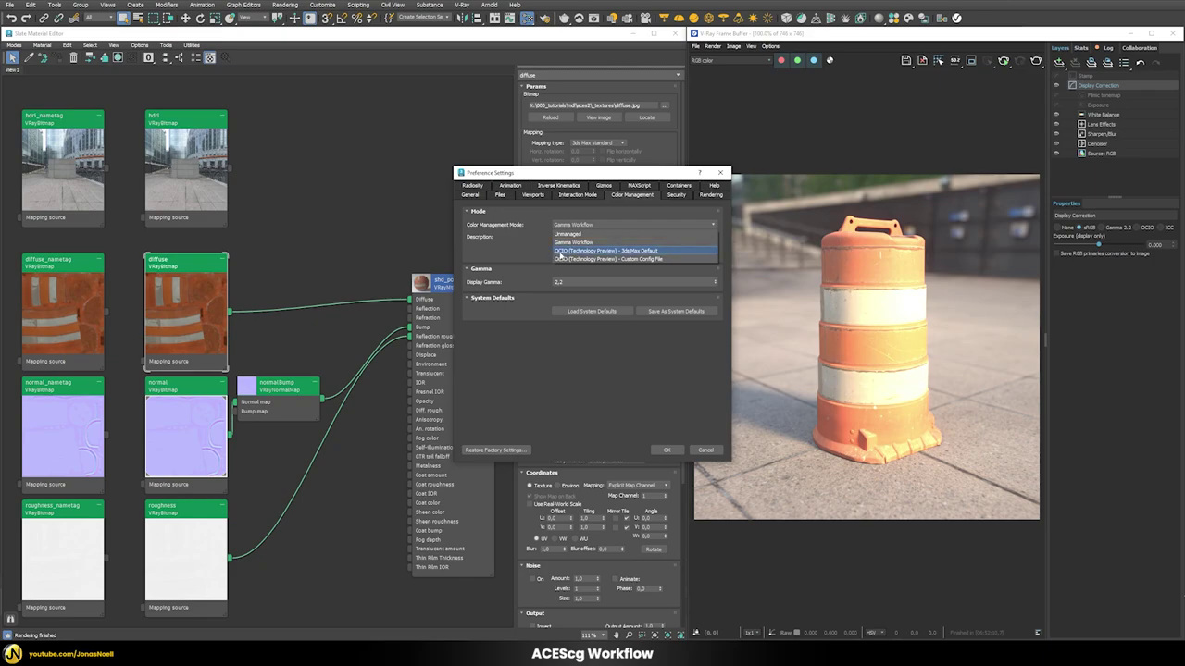
left_click(559, 250)
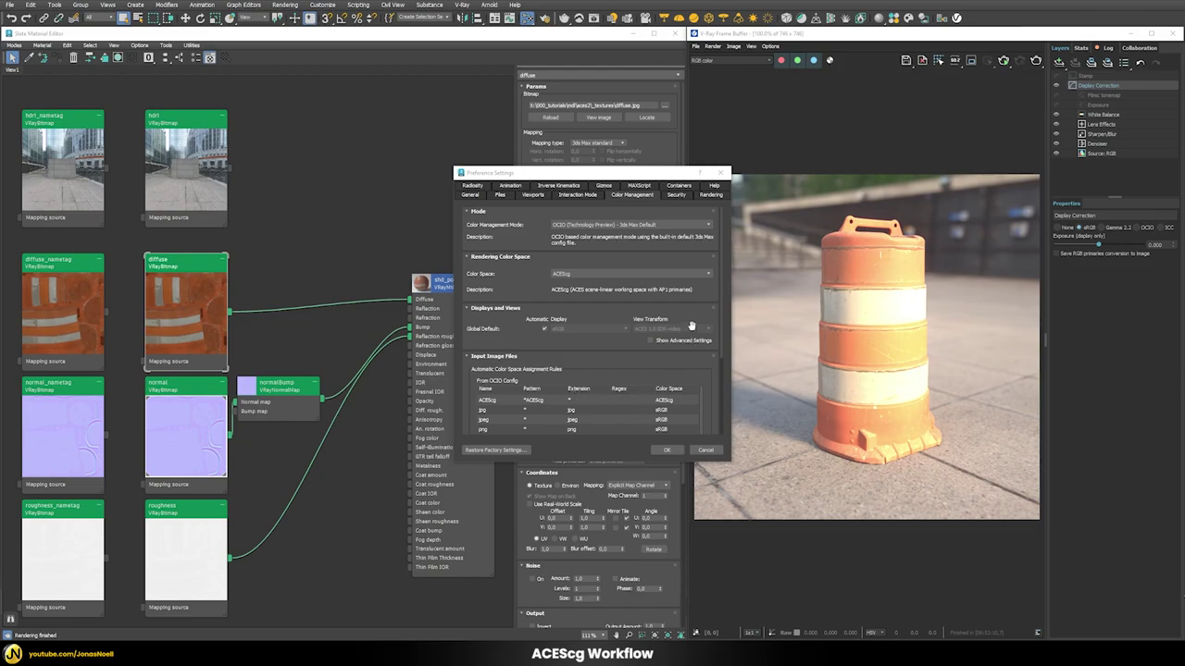
left_click(666, 451)
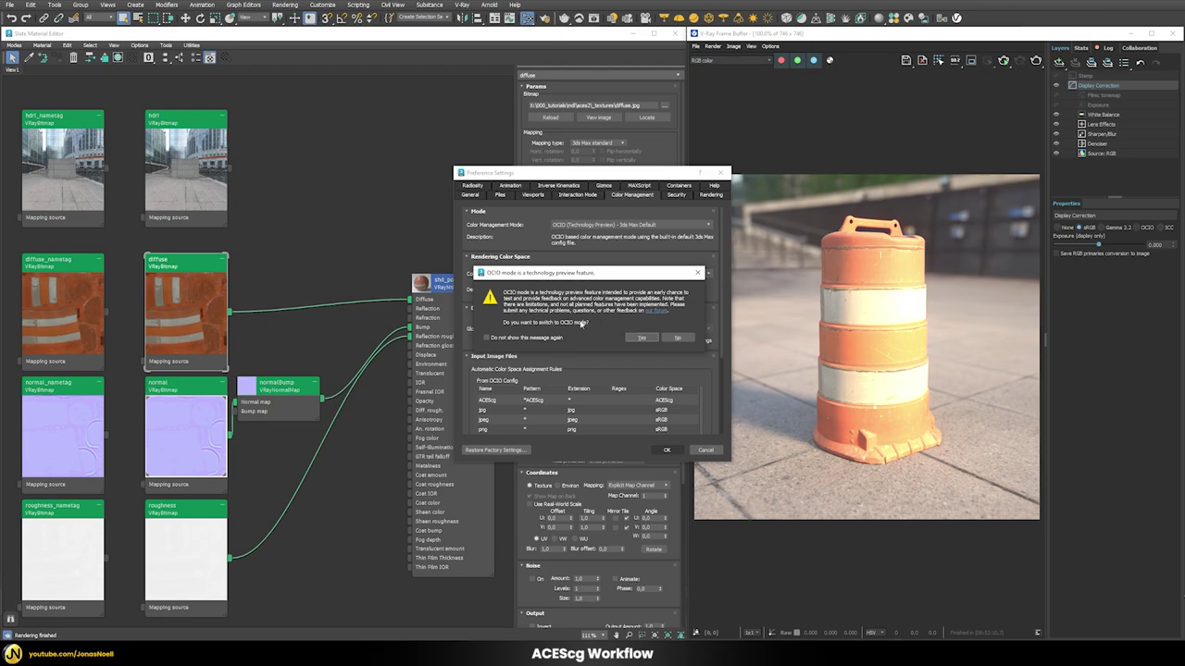
left_click(639, 339)
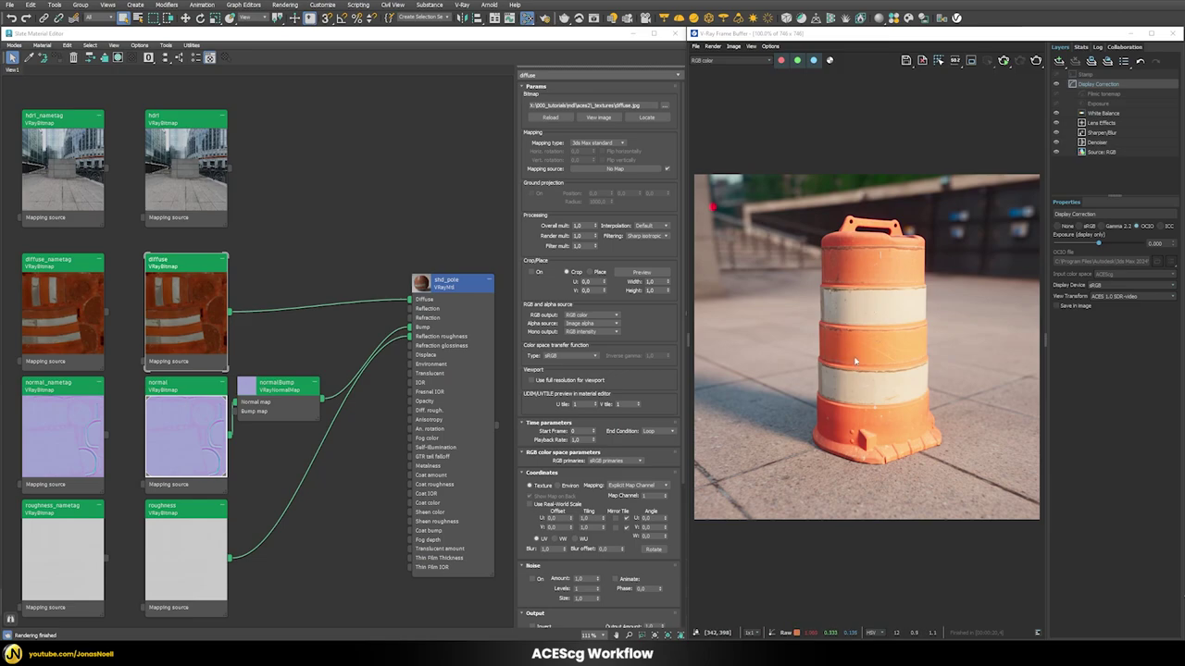
left_click(1004, 62)
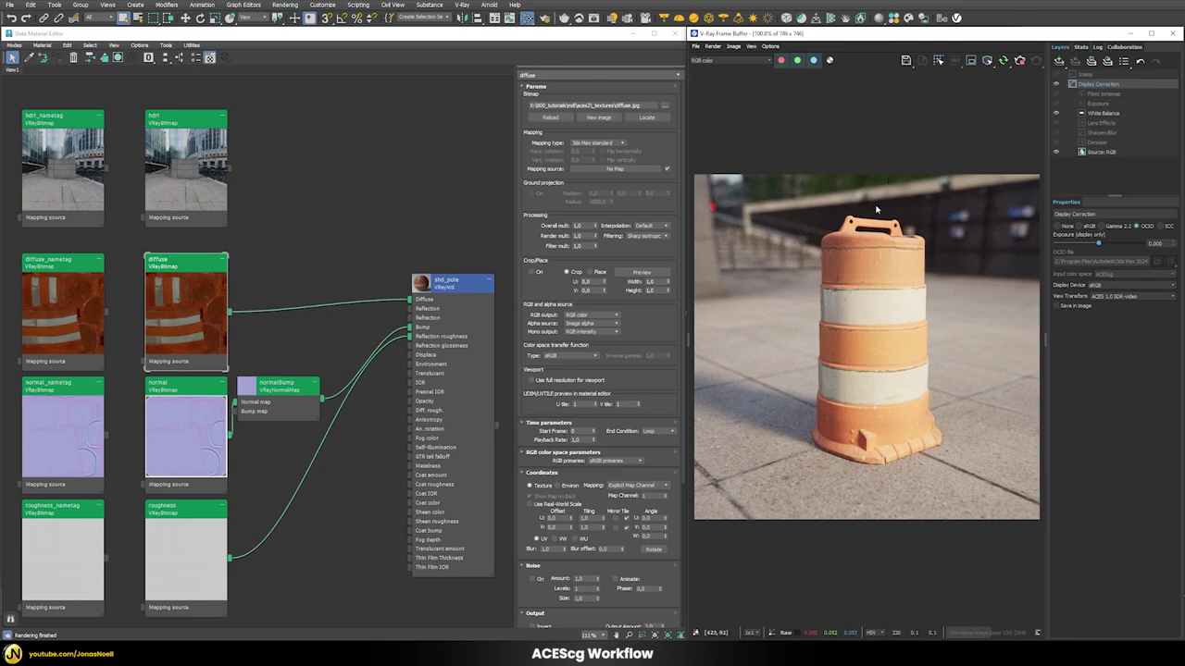
Review the available color management modes, including OCIO (Technology Preview) - Custom Config File, and close the preferences without changes
left_click(285, 5)
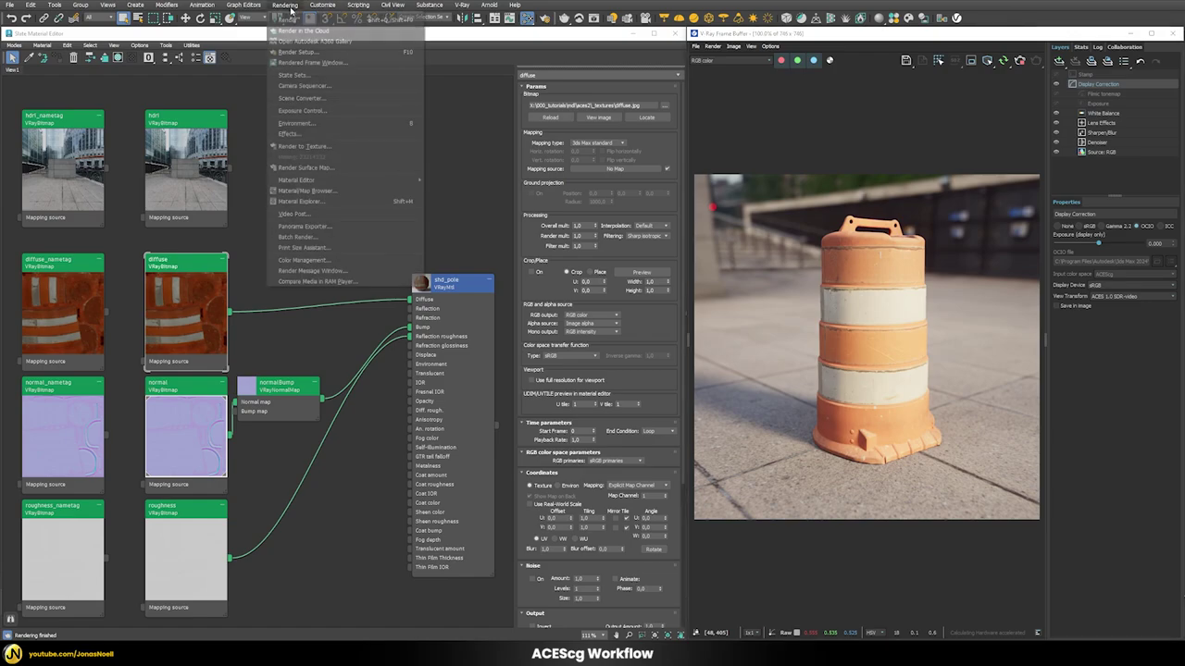
left_click(297, 261)
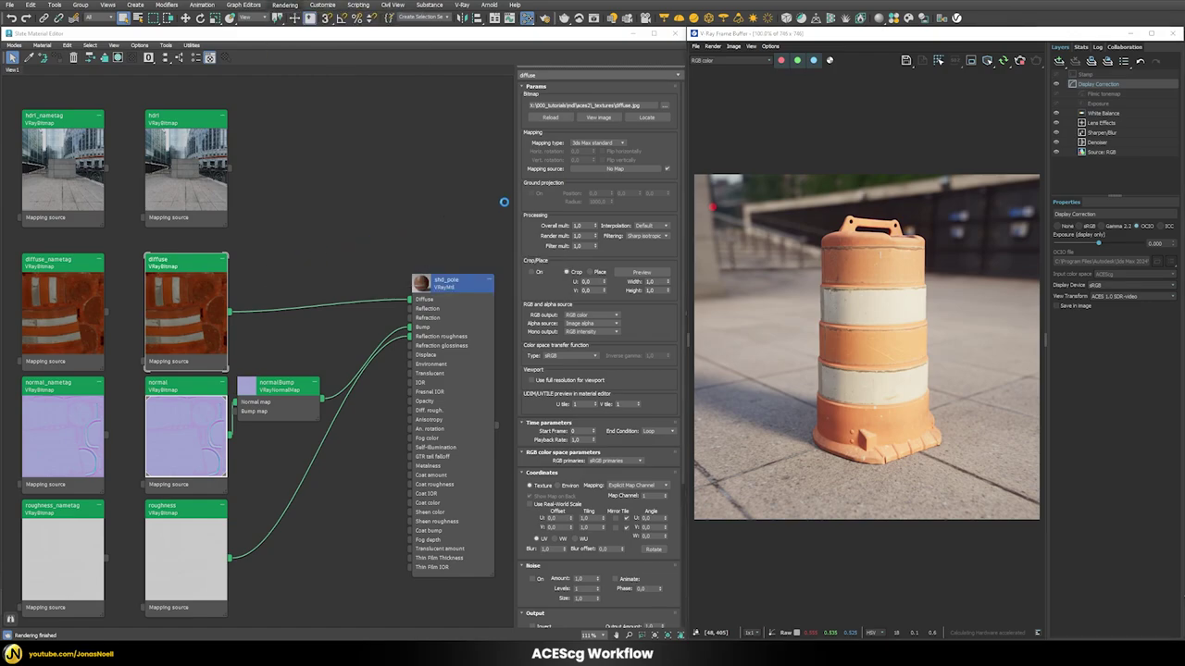
left_click(597, 226)
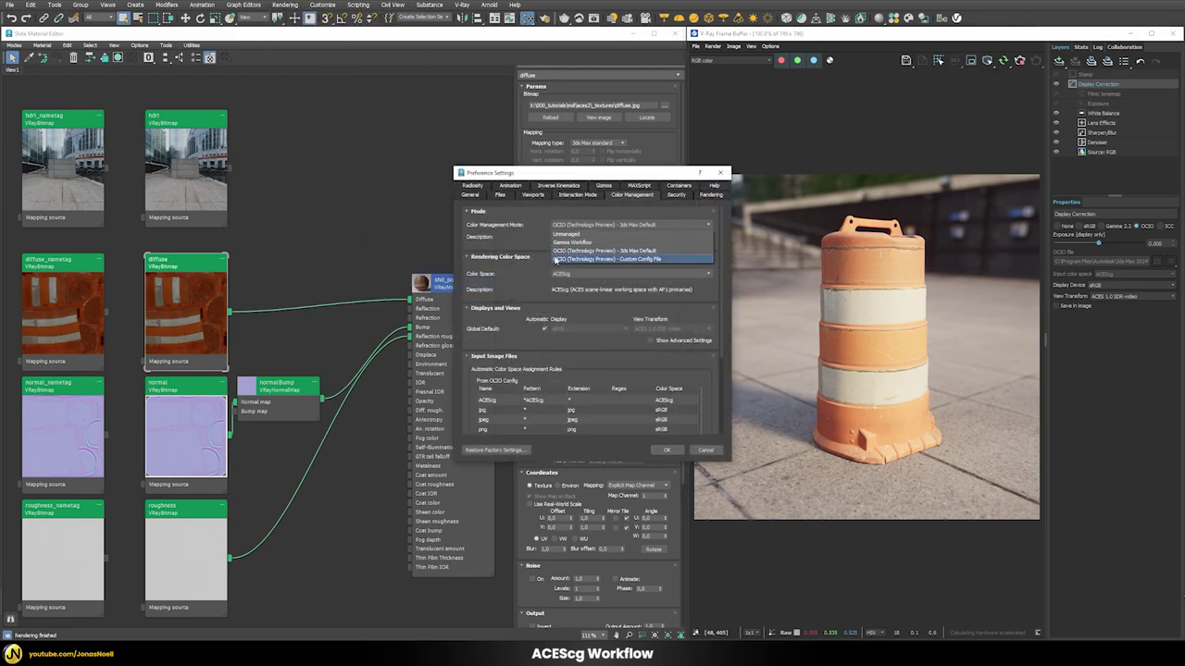
left_click(711, 454)
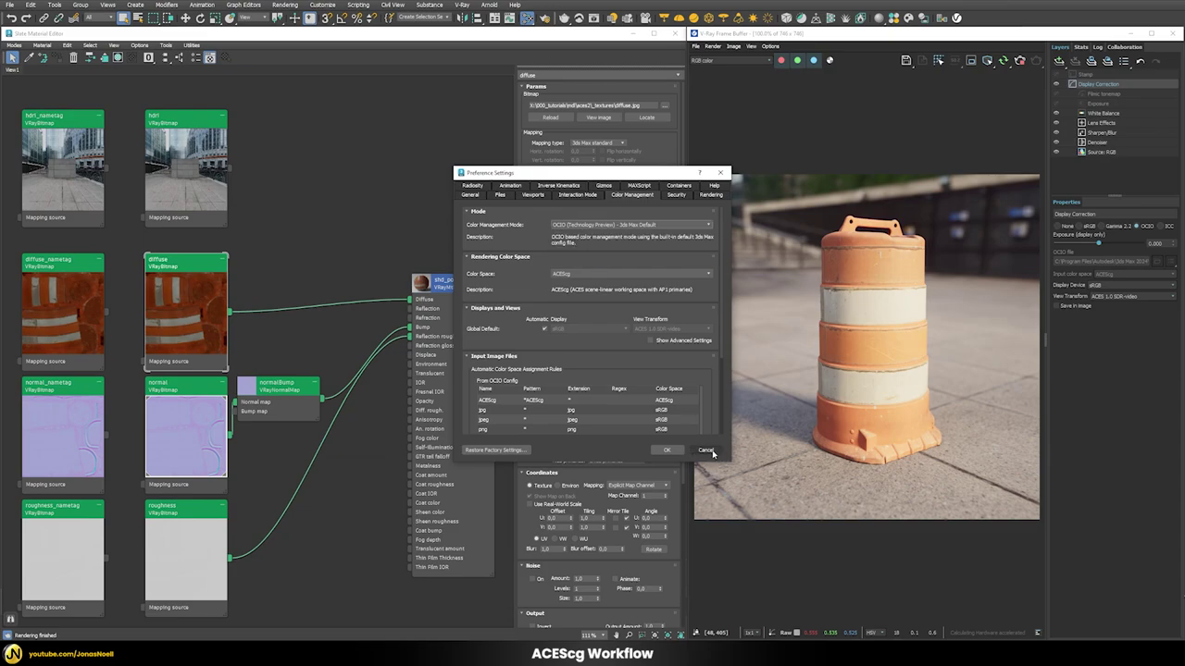
Close the preferences without changes, enable the Exposure layer in the frame buffer and set its exposure to 0.2
left_click(709, 451)
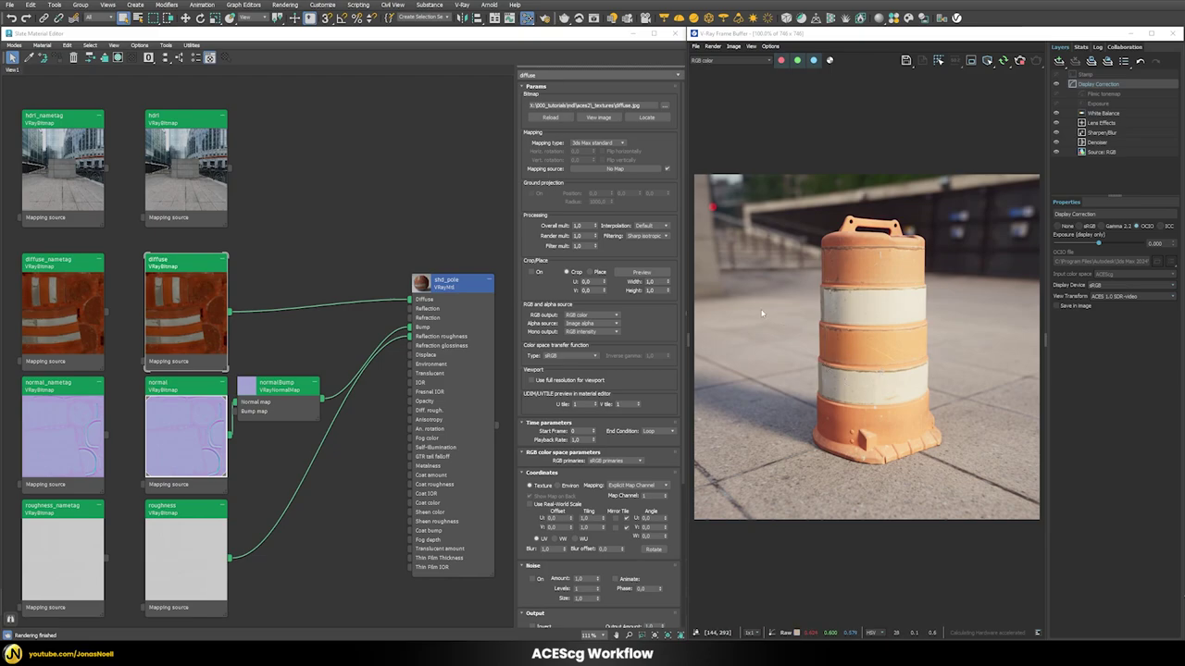
left_click(1081, 106)
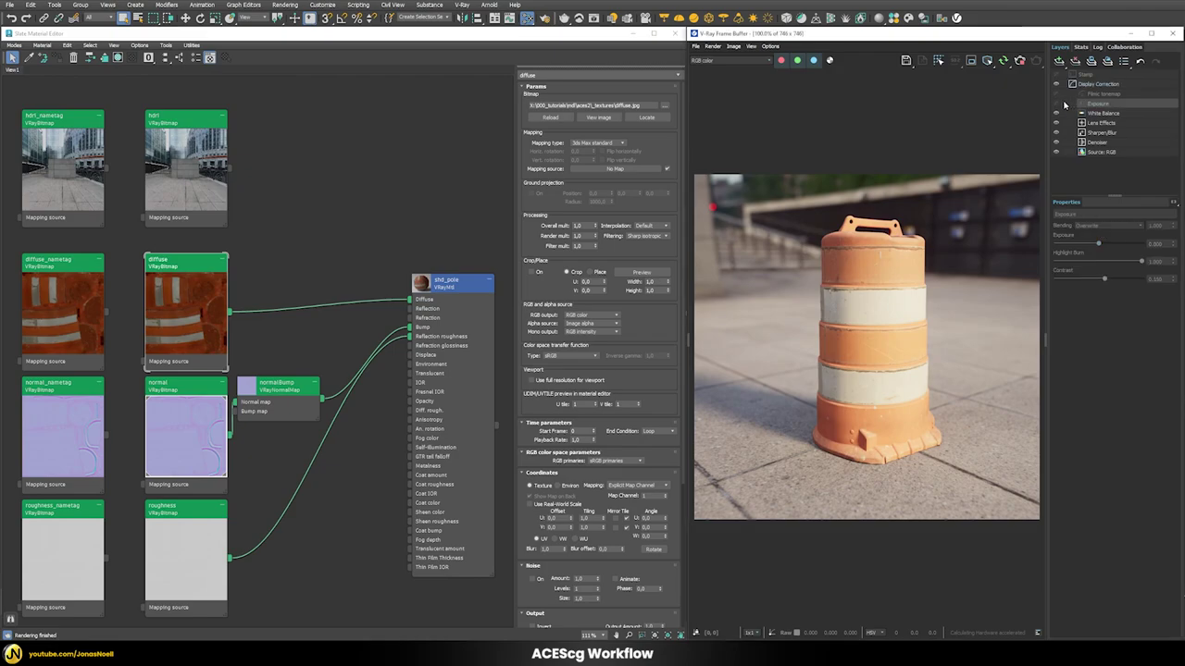
left_click(1057, 106)
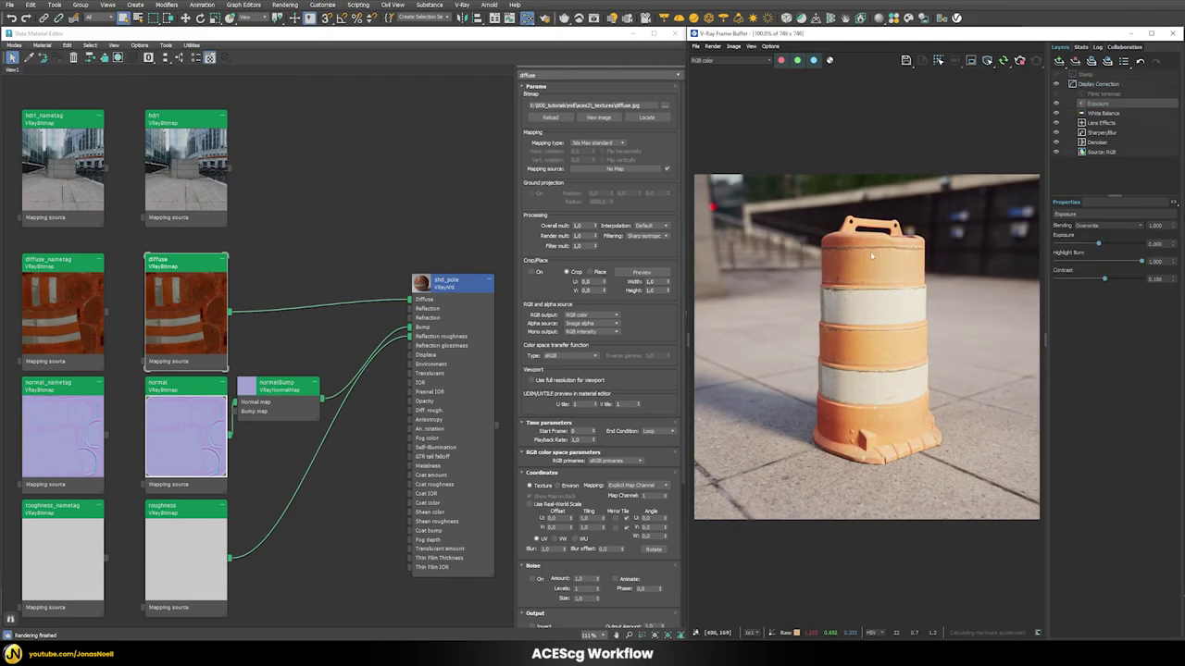
left_click_drag(1099, 244, 1102, 246)
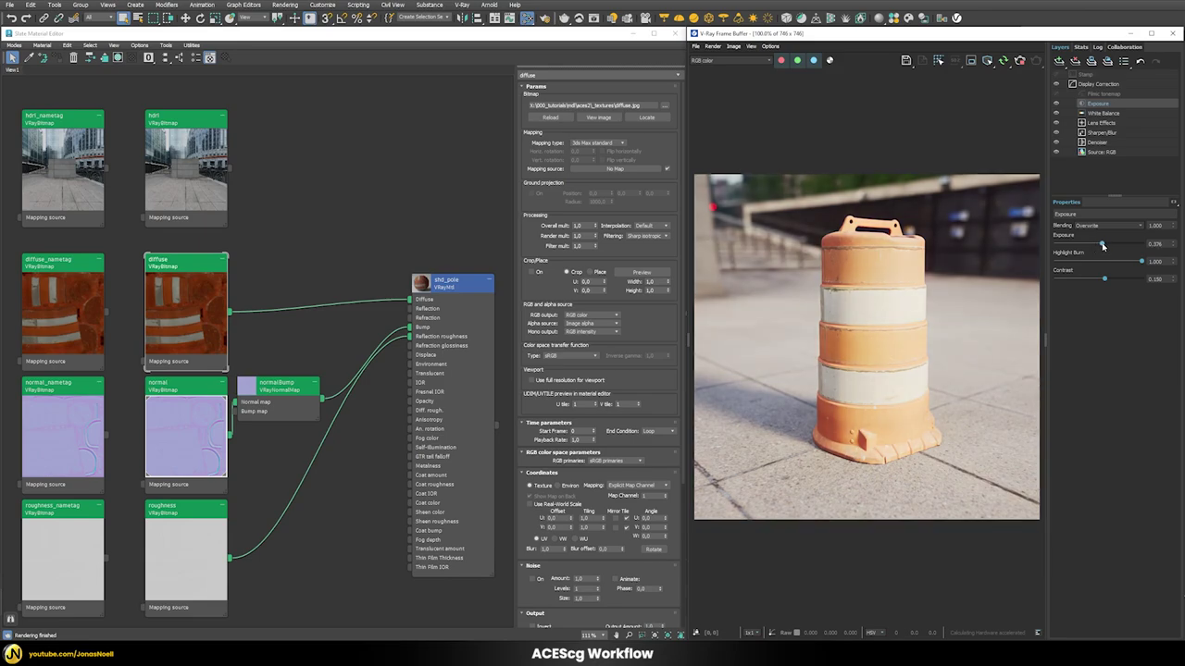
double_click(1155, 243)
type("0.2")
key("Return")
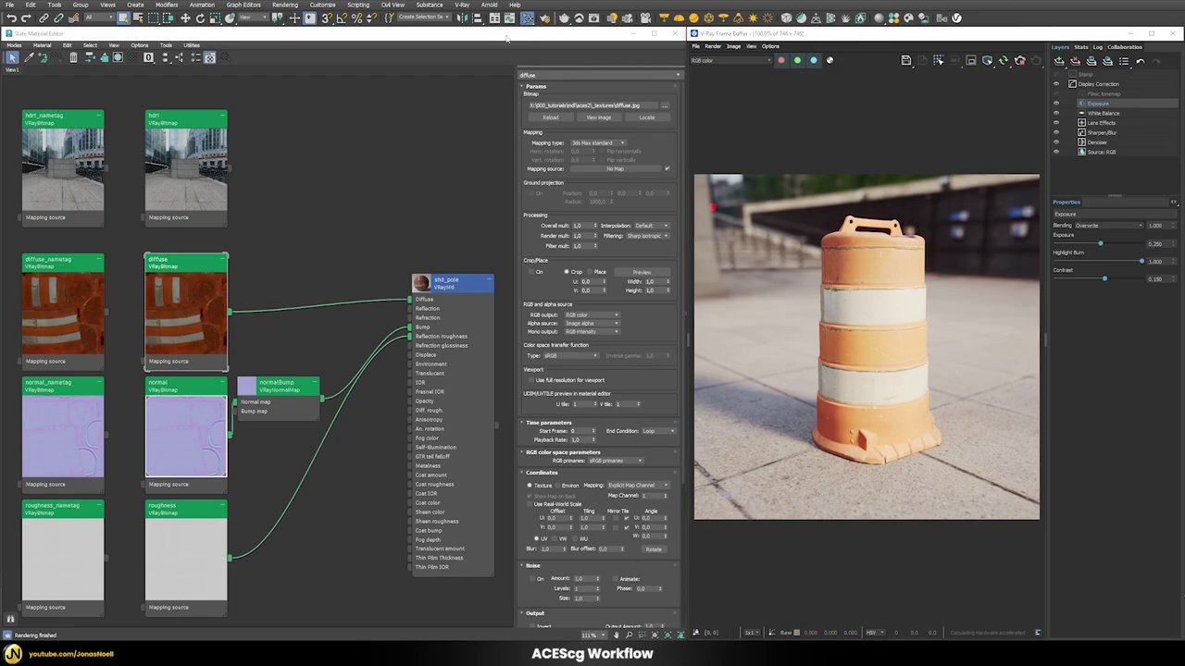
Check the color management preferences, V-Ray's color management render settings and the frame buffer's Display Correction layer without changing them
left_click(285, 4)
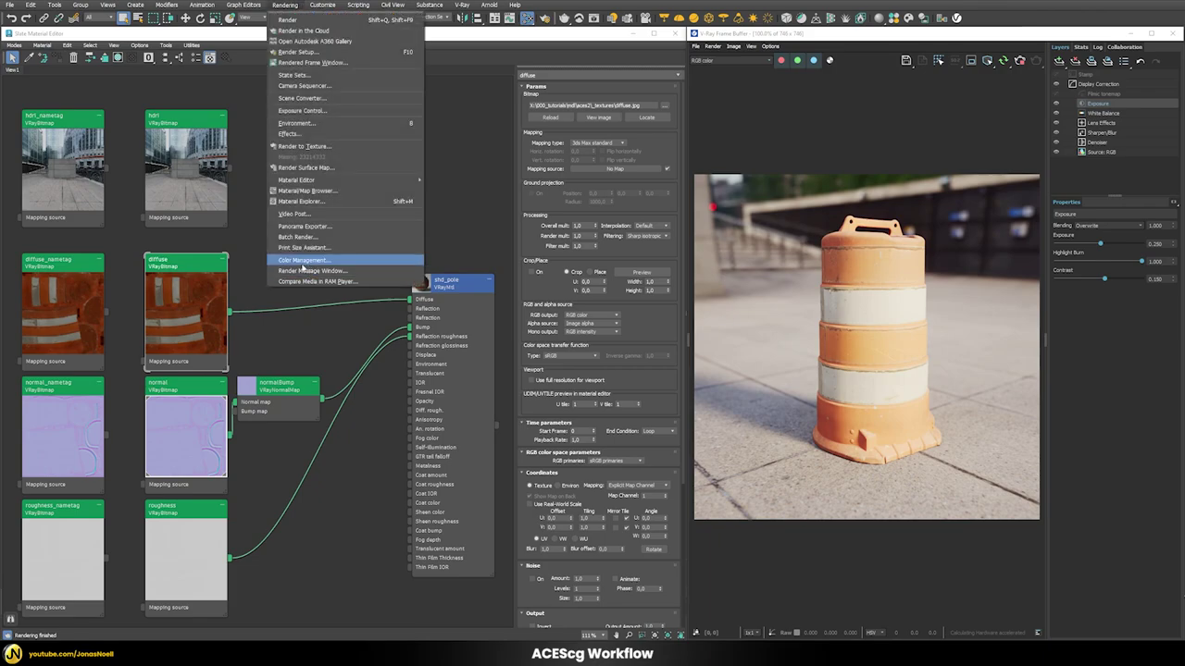
left_click(305, 262)
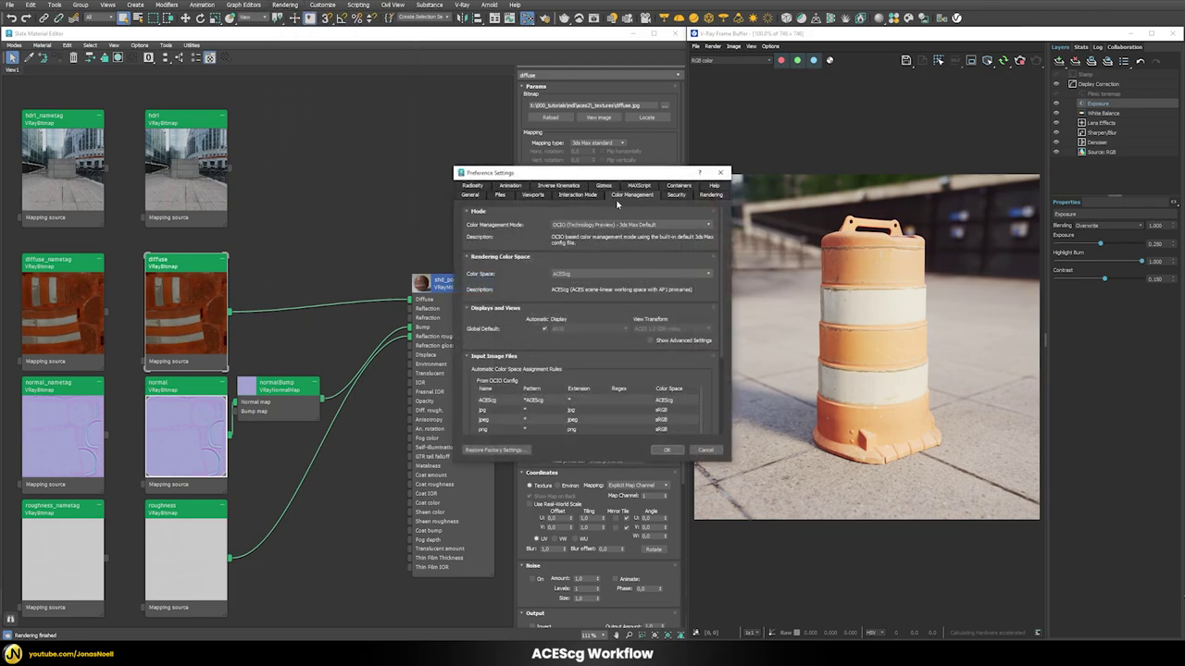
left_click(721, 176)
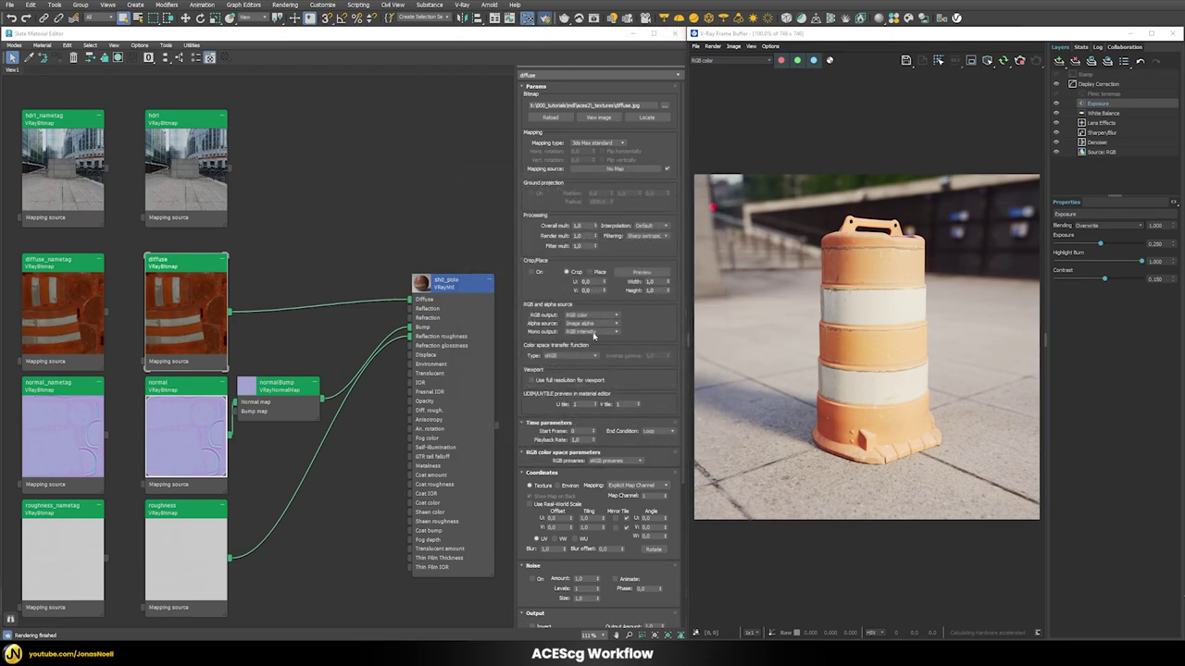
left_click(544, 17)
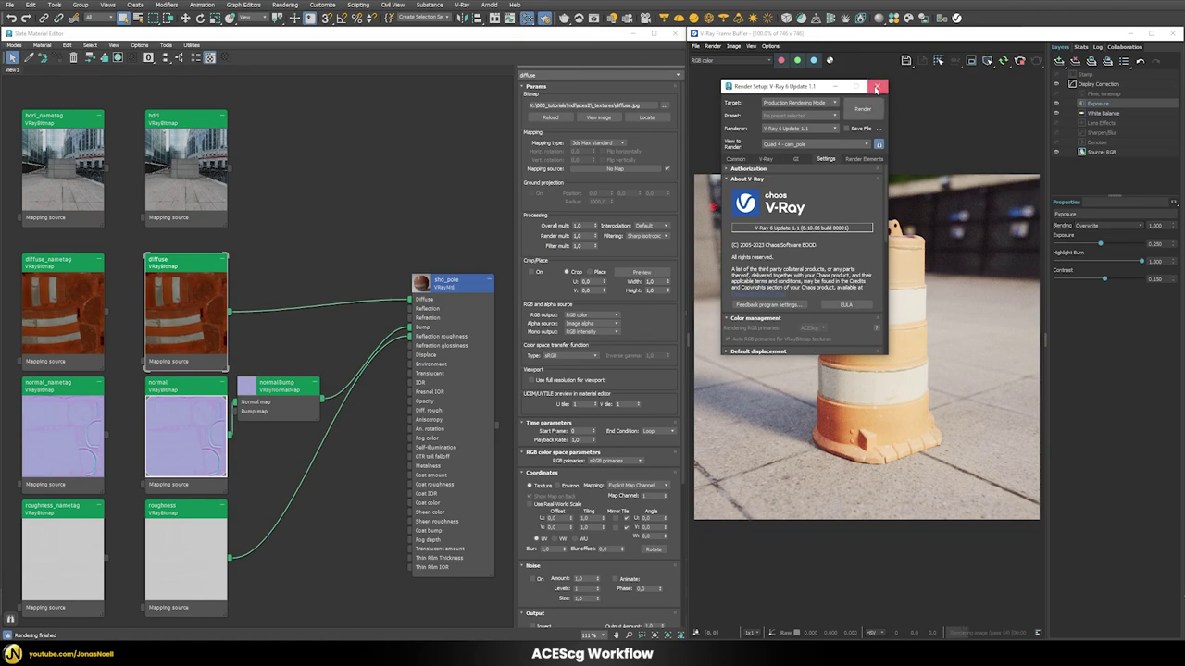
left_click(876, 86)
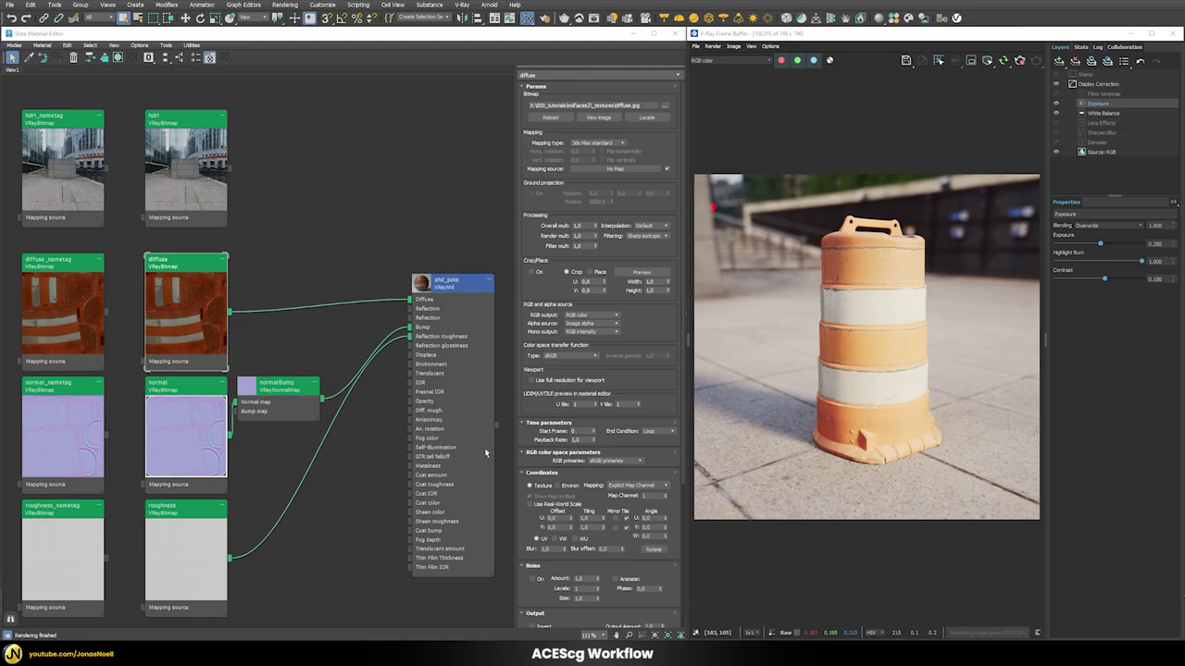
left_click(1095, 84)
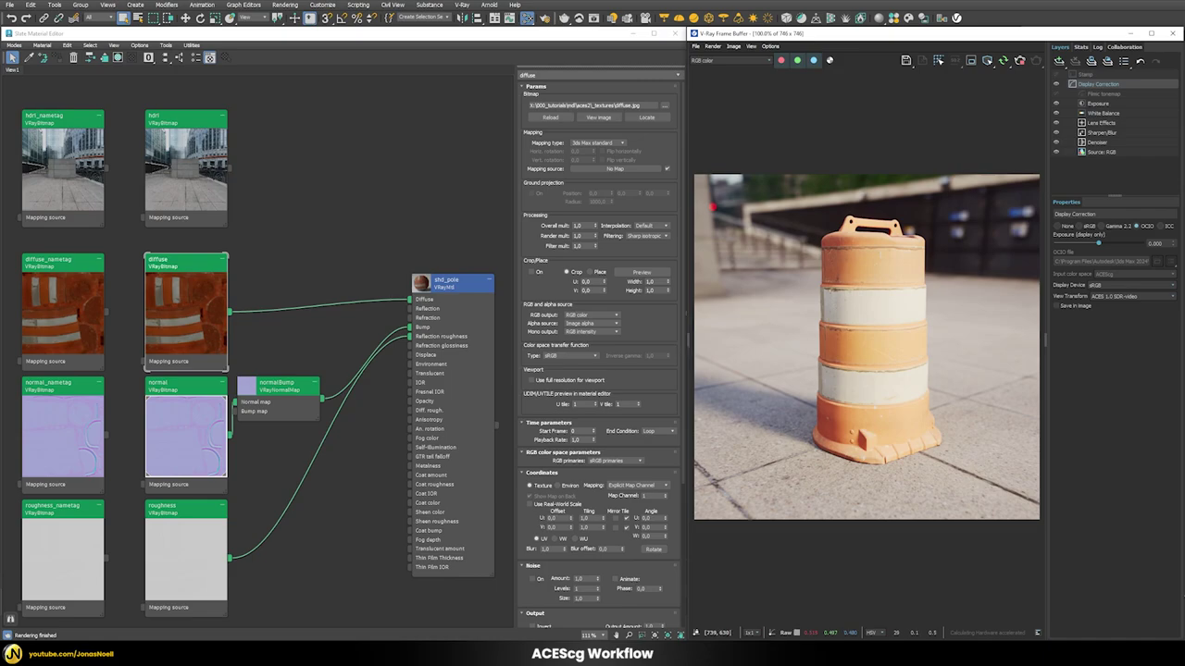
Compare the scene-referred and display-referred values of the shd_pole material's diffuse color and cancel the color selection
double_click(442, 287)
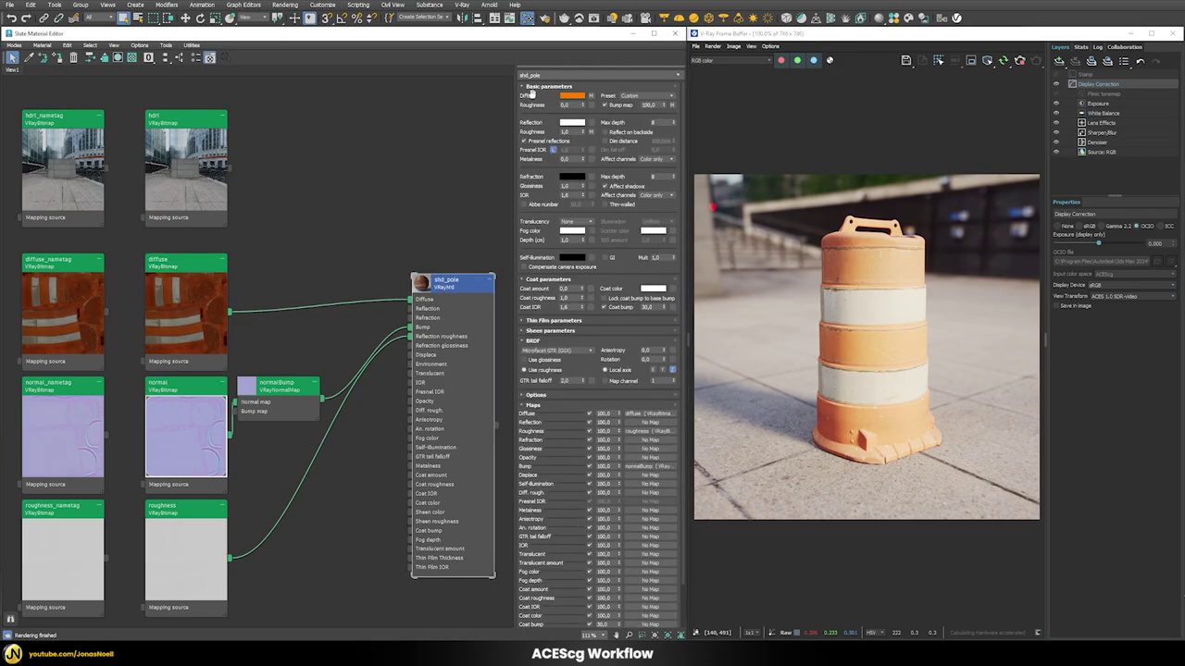
left_click(575, 98)
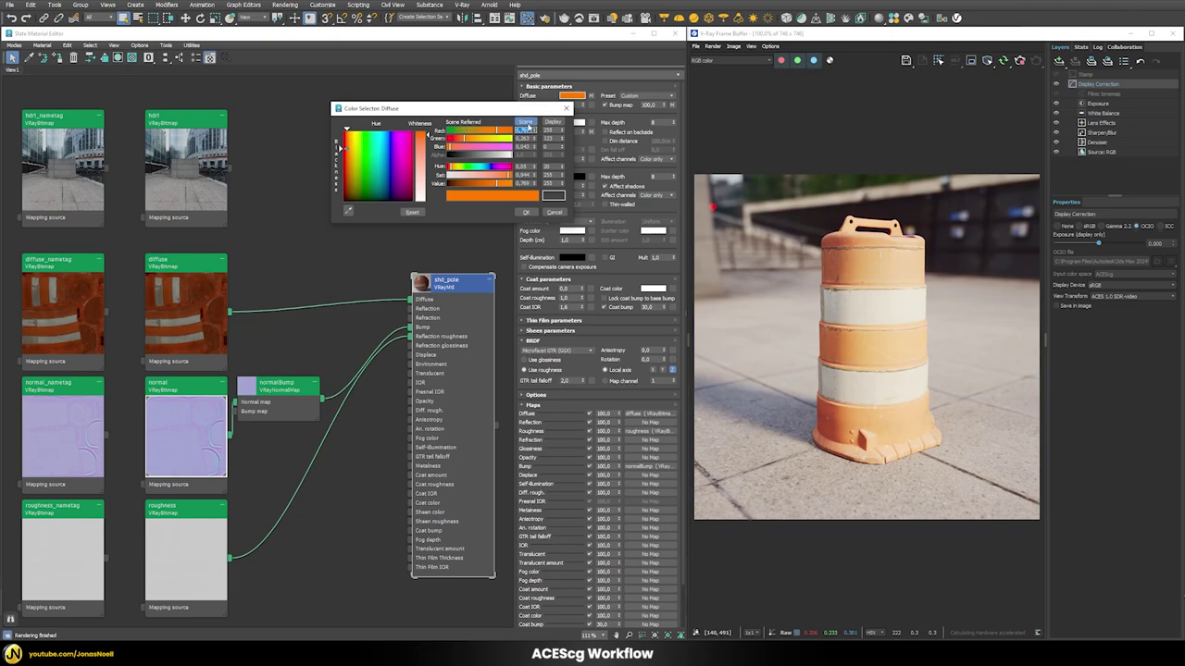
left_click(551, 123)
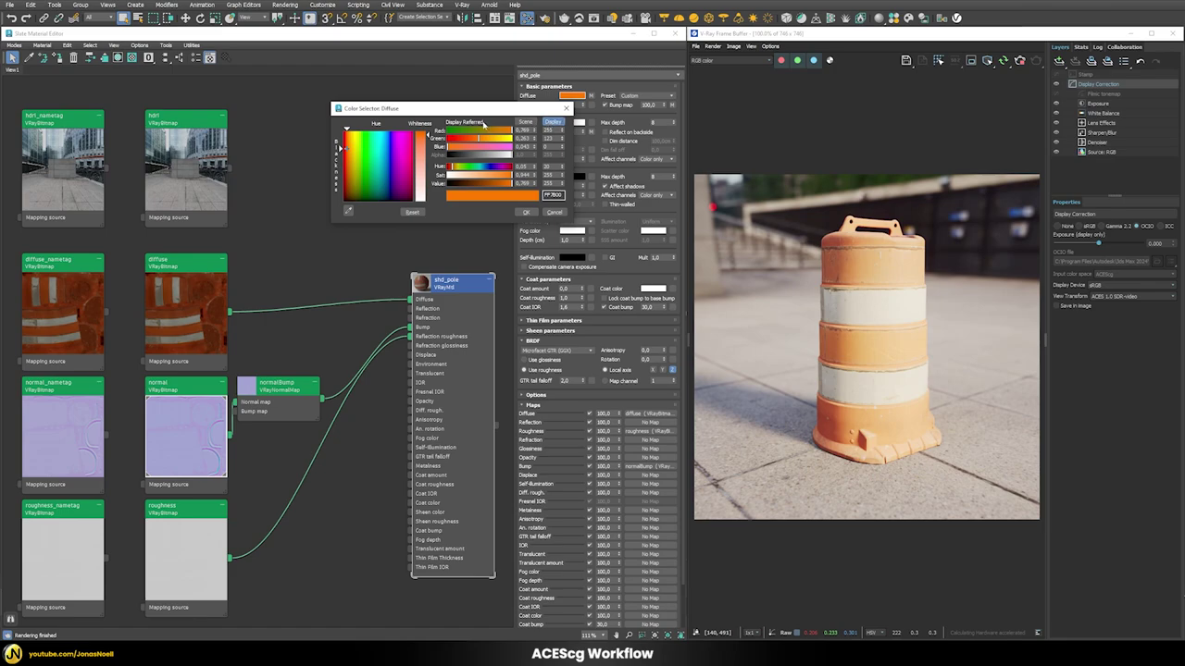
left_click(553, 213)
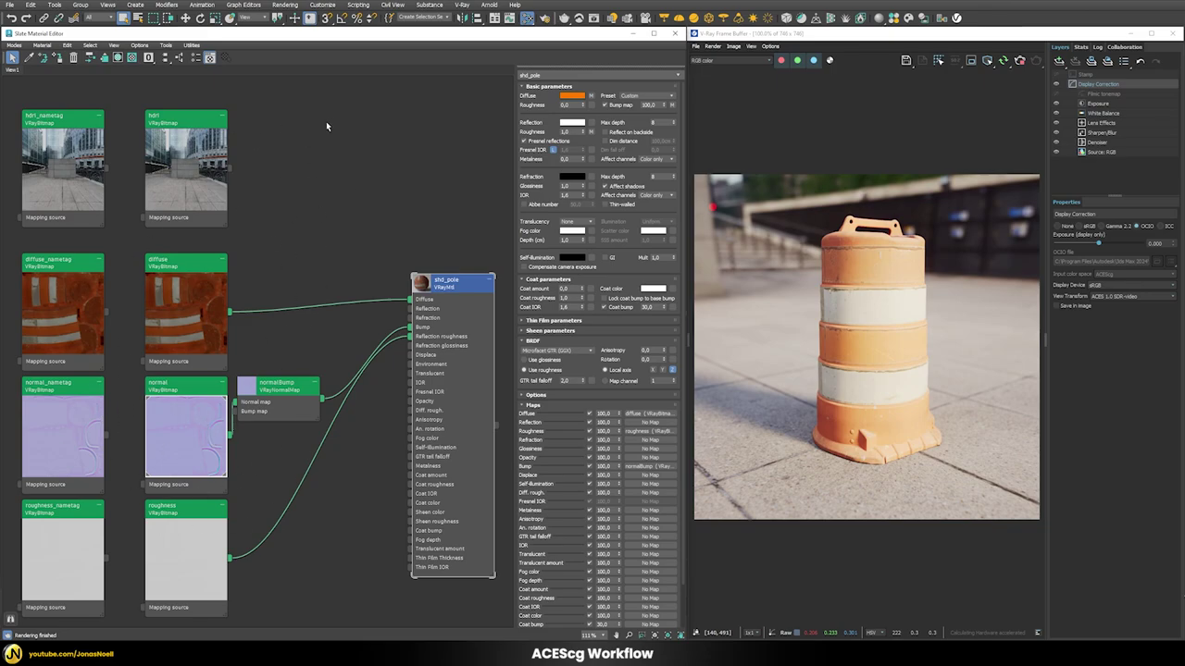
In the advanced color management settings, override the Material Editor's automatic display with the Un-tone-mapped view transform and accept the preferences
left_click(284, 5)
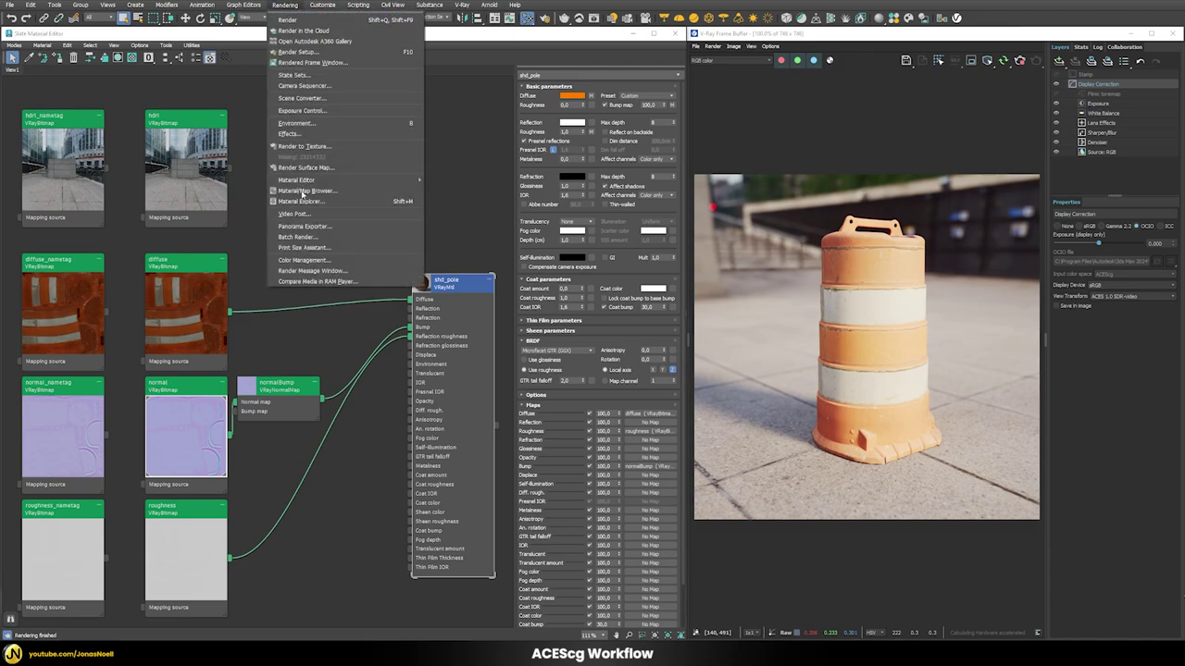
left_click(301, 259)
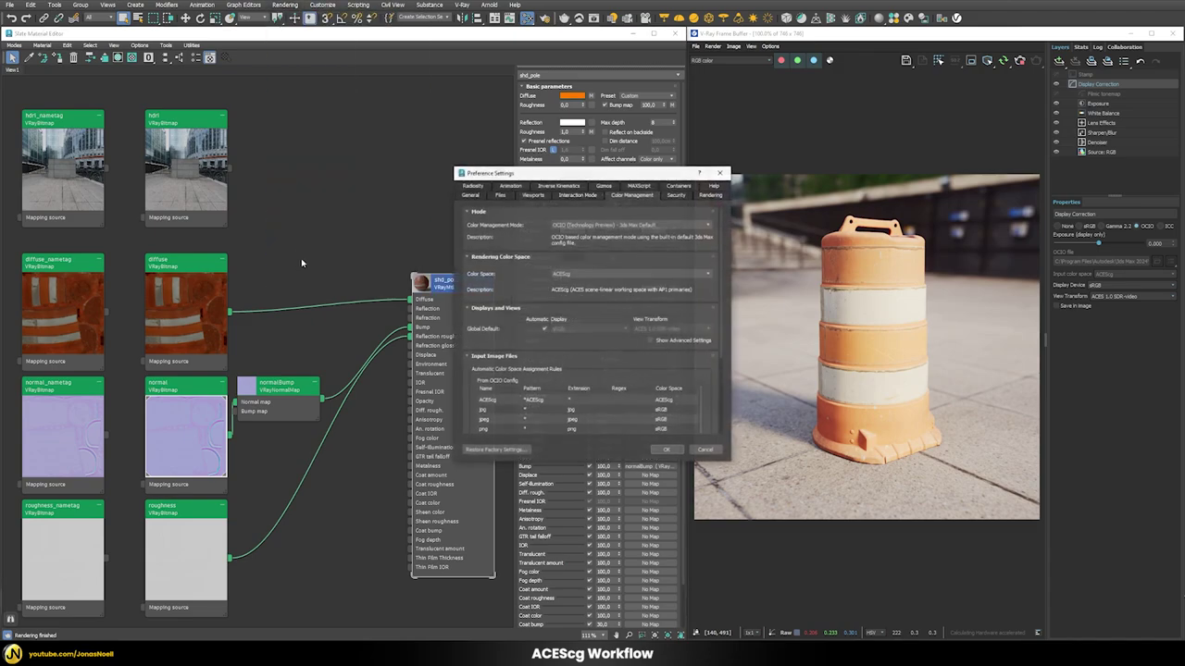
left_click(670, 340)
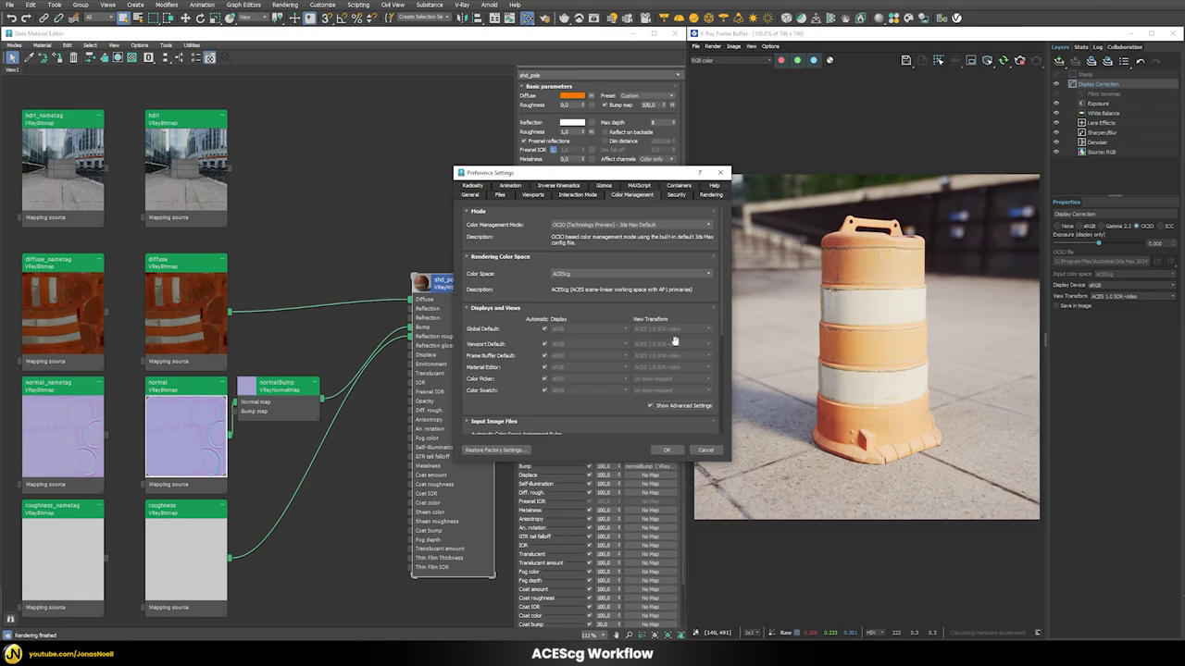
left_click(545, 370)
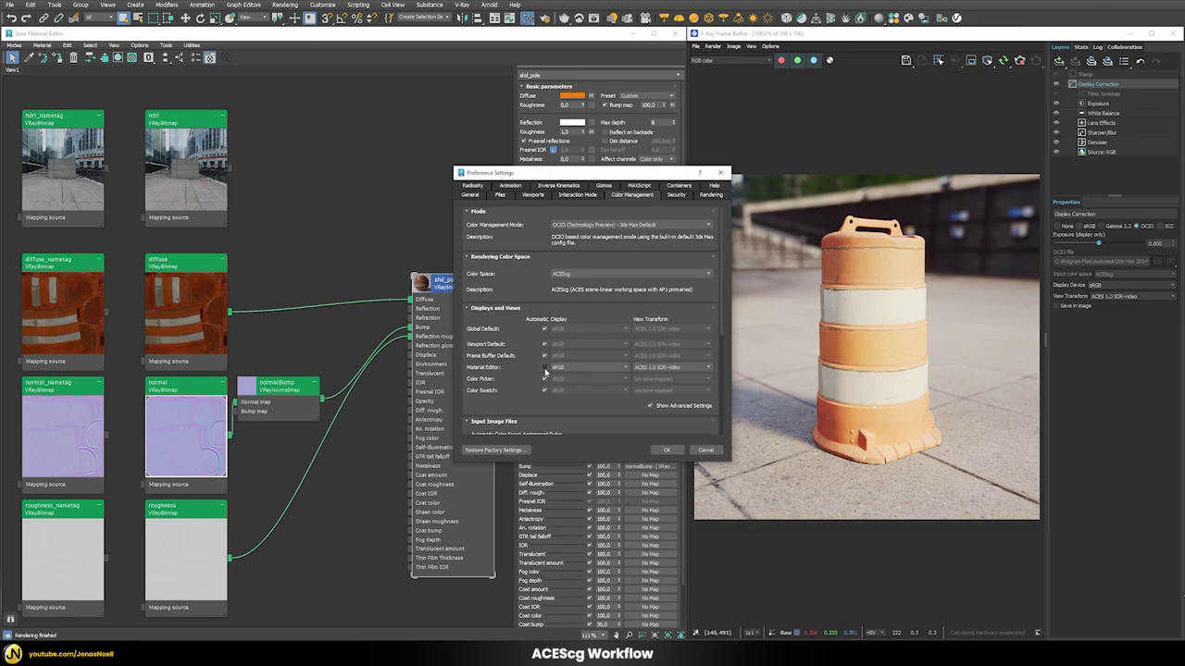
left_click(644, 368)
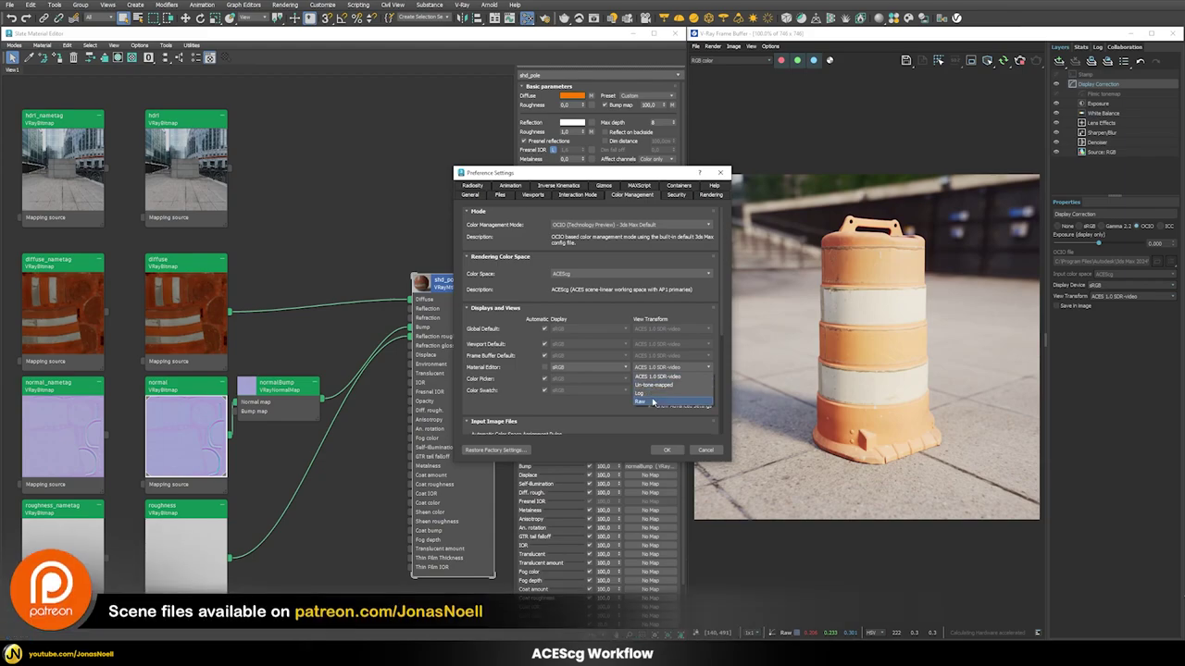
left_click(655, 384)
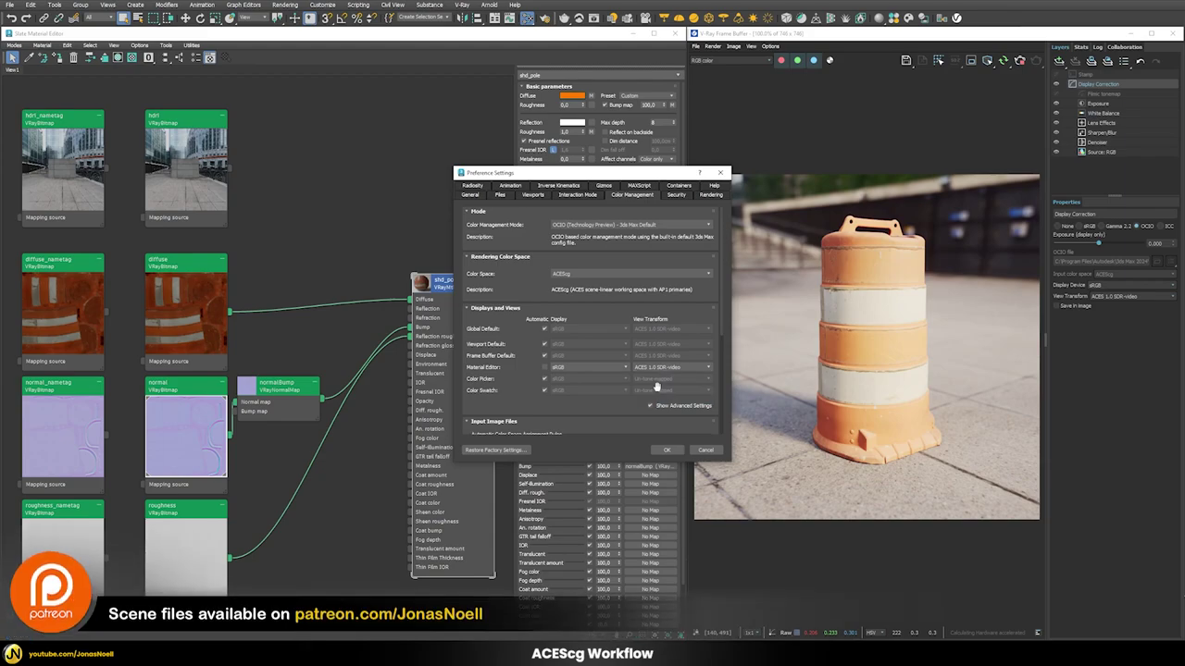
left_click(666, 449)
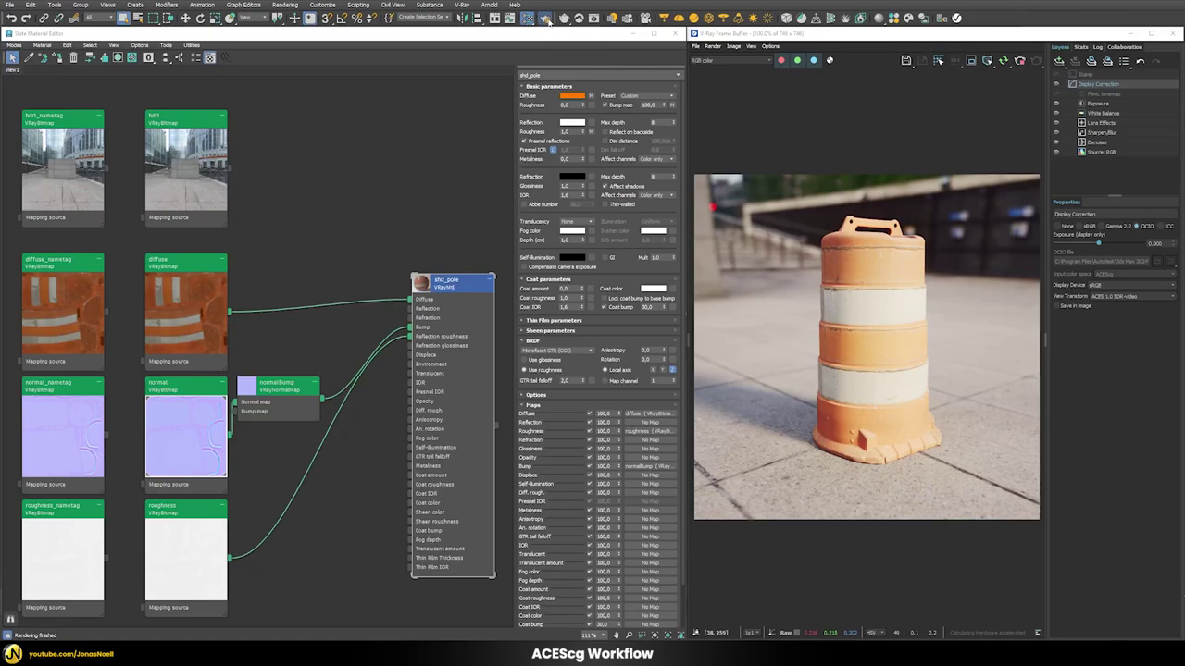
Examine the rendering RGB primaries in V-Ray's color management render settings and close the render setup
key("F10")
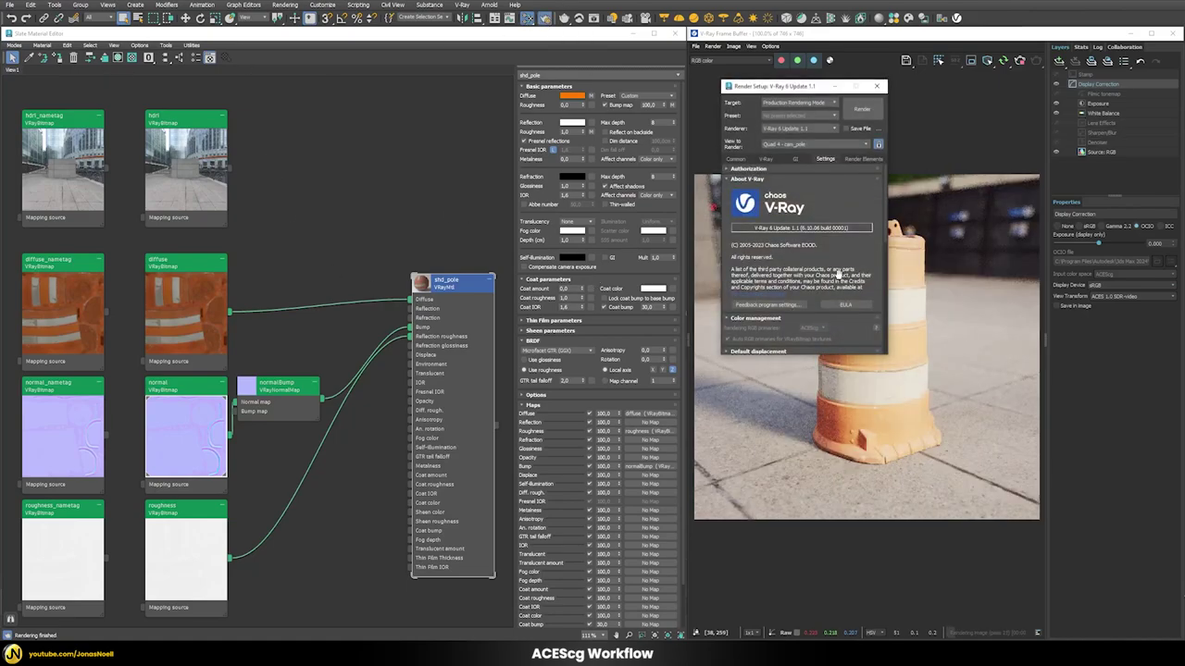
scroll(825, 256, "down", 2)
scroll(824, 217, "down", 1)
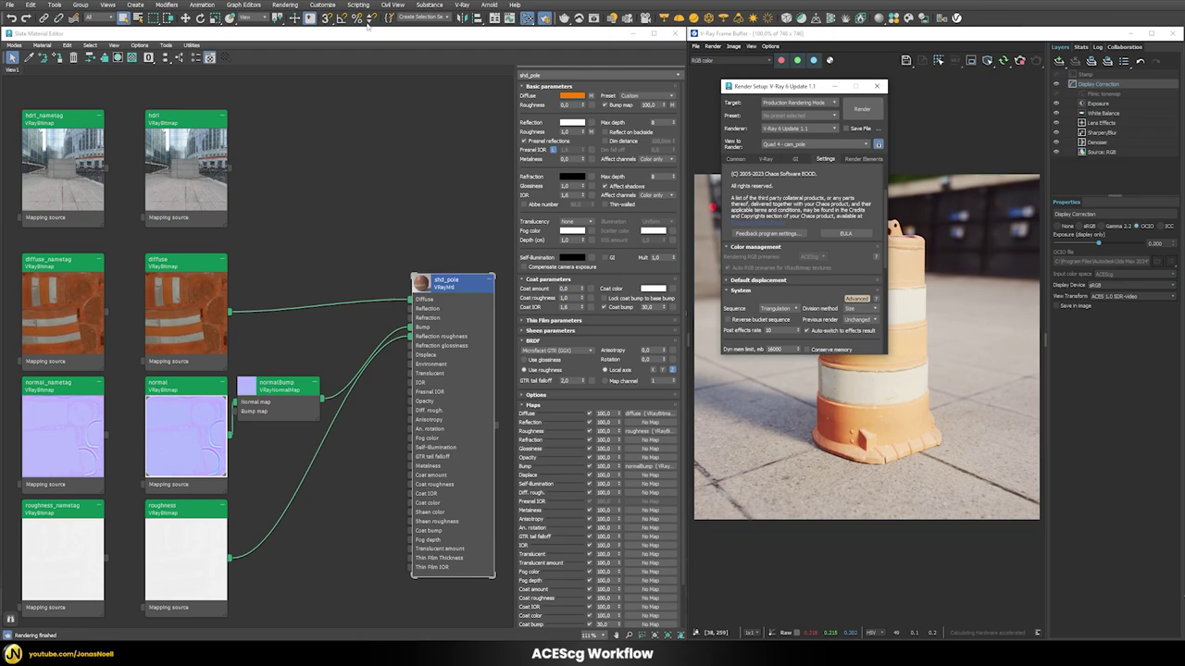
left_click(877, 85)
Review the color management modes in the preferences without changing them, and recheck V-Ray's color management render settings
left_click(284, 5)
left_click(294, 260)
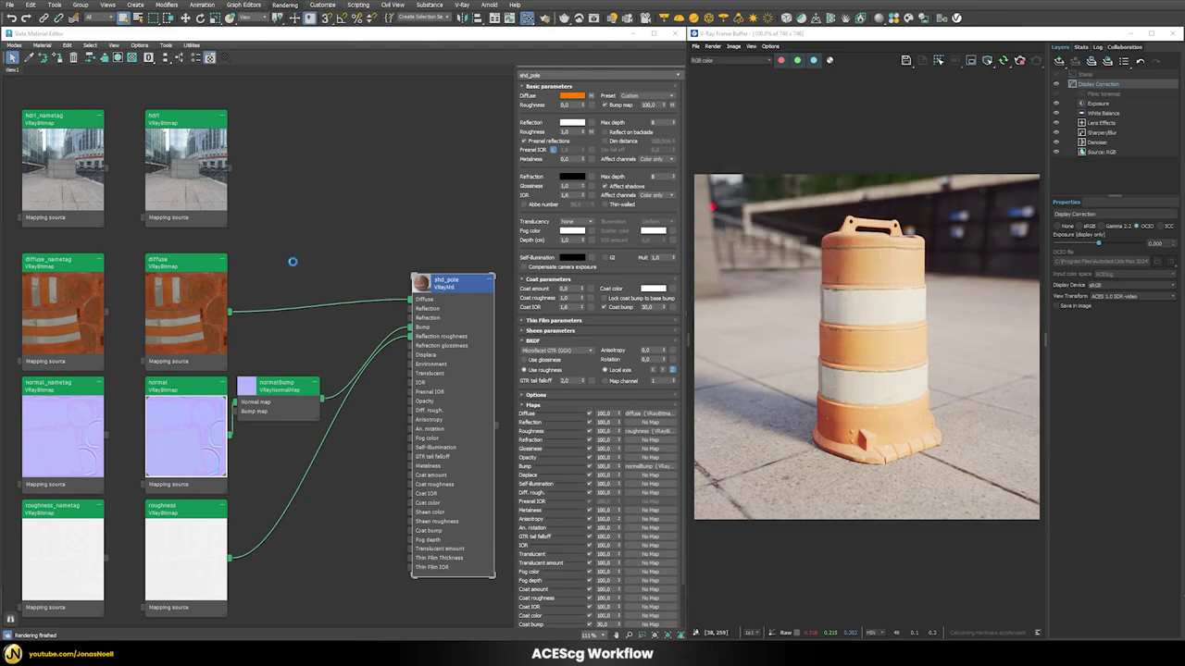
left_click(566, 225)
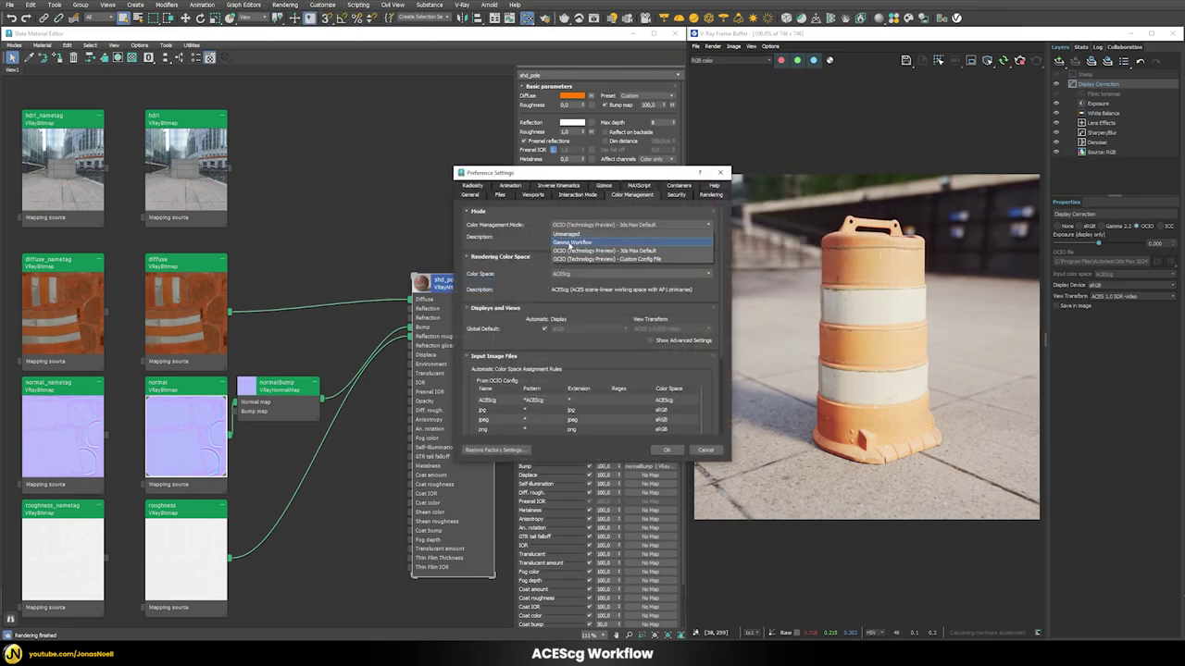
left_click(706, 449)
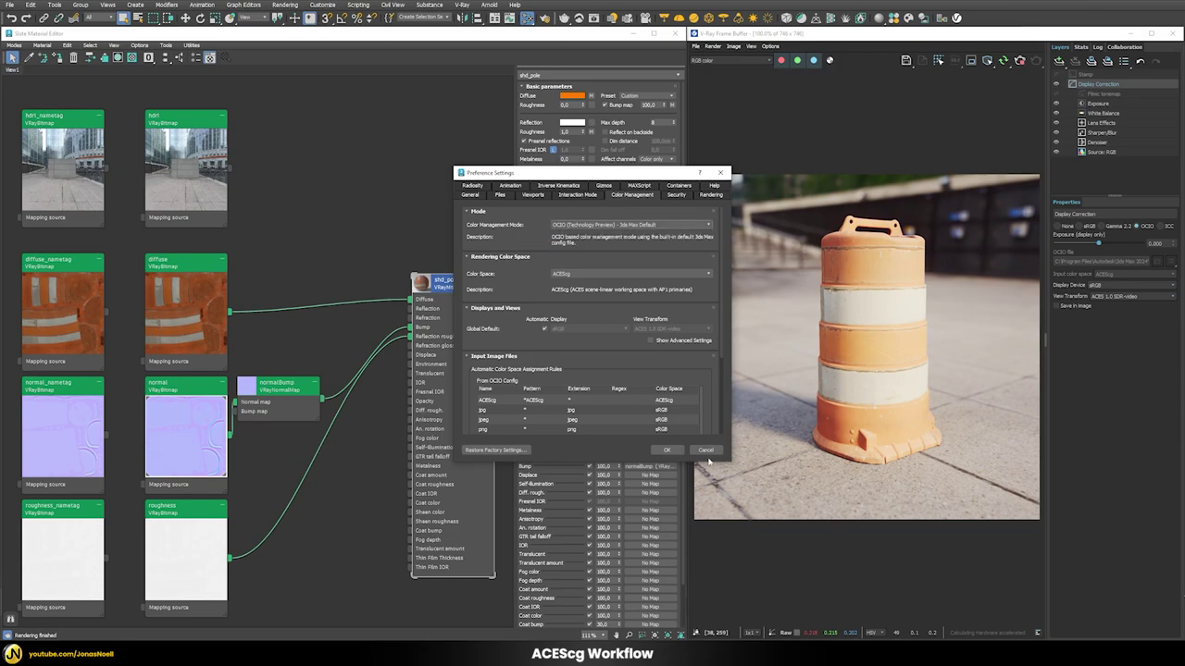
left_click(705, 450)
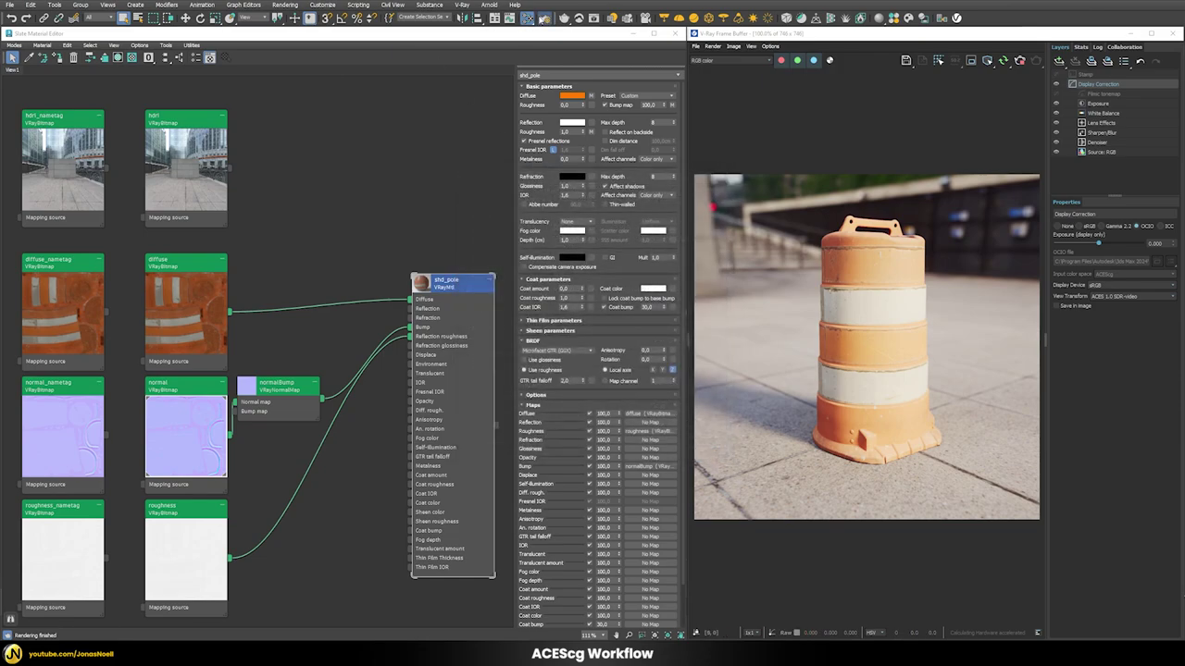
left_click(544, 19)
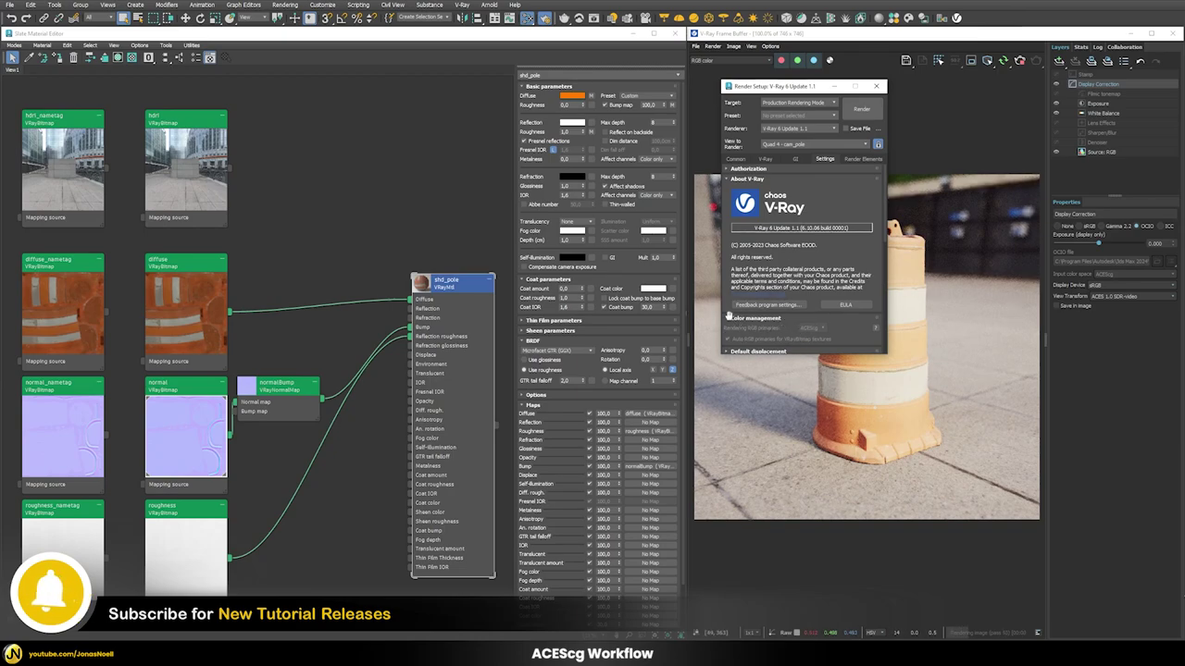
left_click(875, 86)
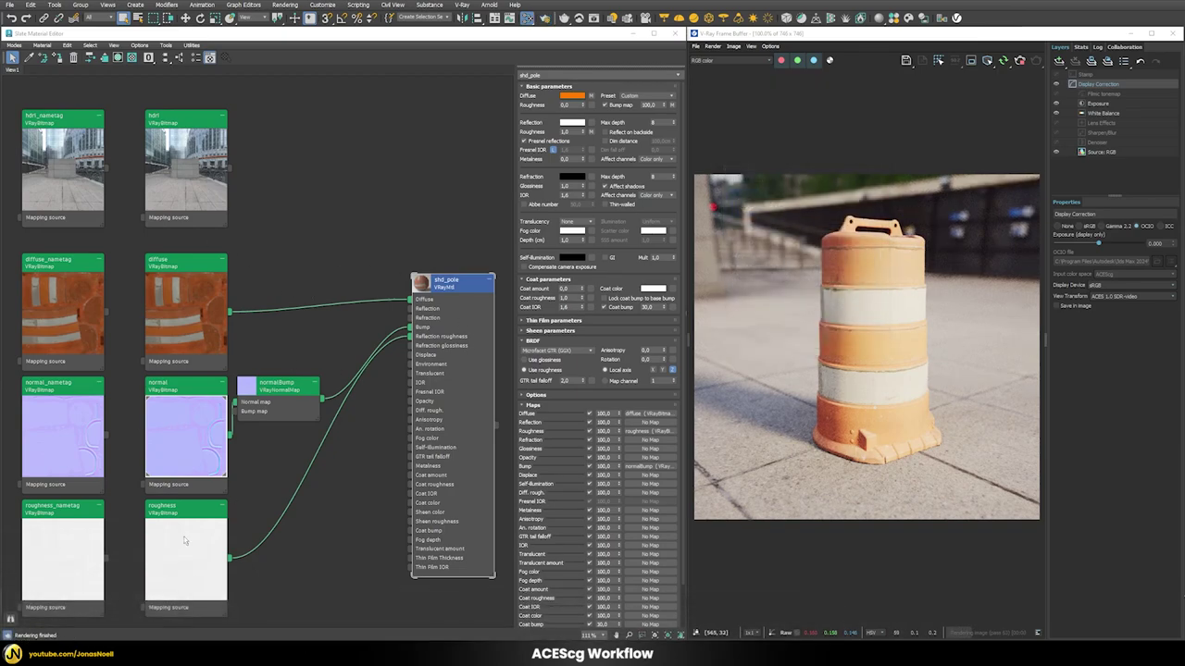